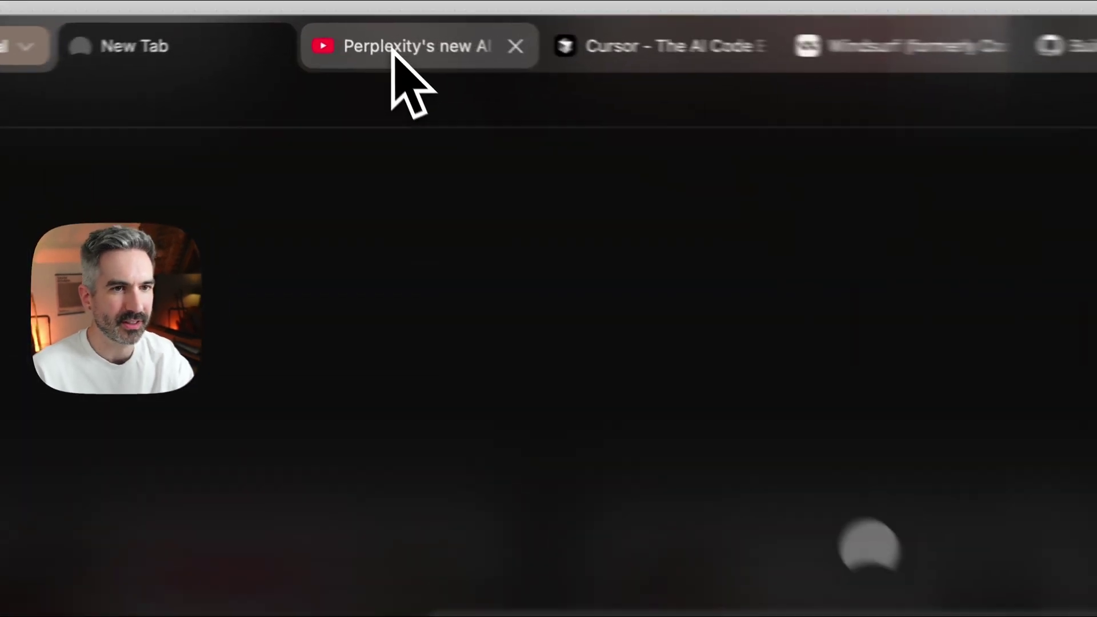
Switch to the Perplexity AI agents video and start an assistant chat about it
{"action": "left_click", "coordinate": [394, 52]}
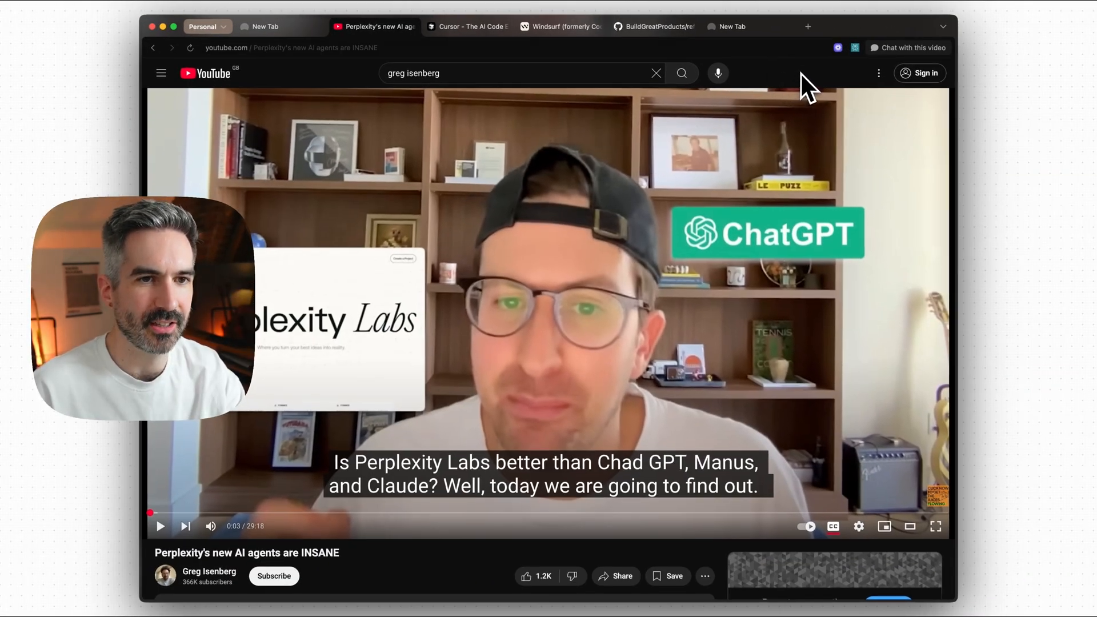
{"action": "scroll", "coordinate": [771, 79], "scroll_direction": "down", "scroll_amount": 5}
{"action": "scroll", "coordinate": [766, 81], "scroll_direction": "down", "scroll_amount": 5}
{"action": "scroll", "coordinate": [767, 85], "scroll_direction": "down", "scroll_amount": 2}
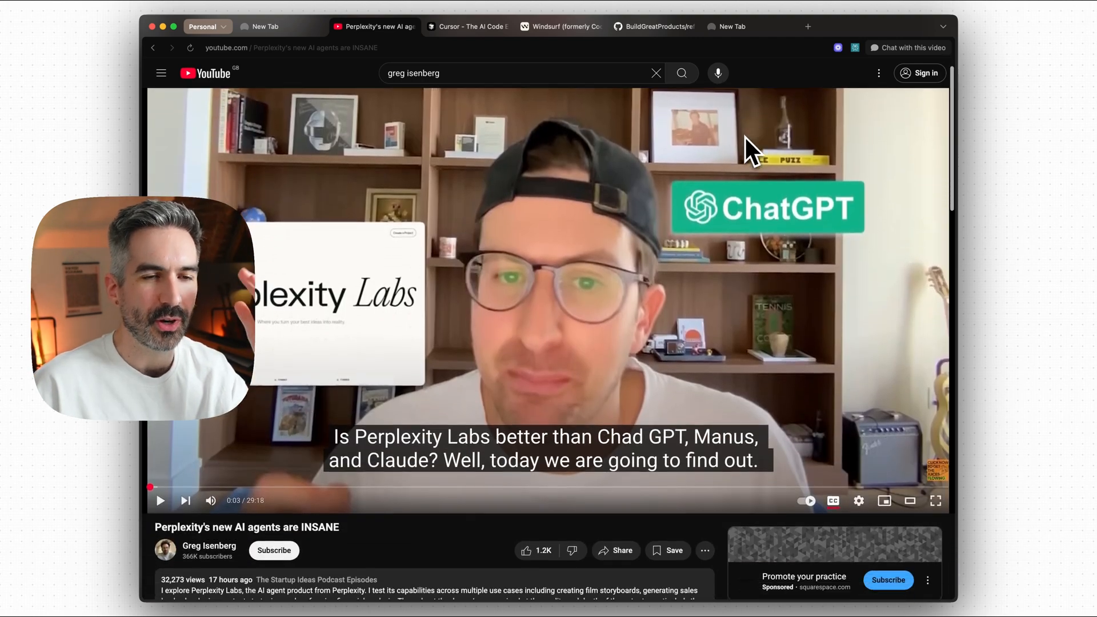
{"action": "scroll", "coordinate": [744, 141], "scroll_direction": "down", "scroll_amount": 4}
{"action": "scroll", "coordinate": [743, 148], "scroll_direction": "down", "scroll_amount": 3}
{"action": "scroll", "coordinate": [728, 148], "scroll_direction": "down", "scroll_amount": 2}
{"action": "scroll", "coordinate": [707, 148], "scroll_direction": "up", "scroll_amount": 3}
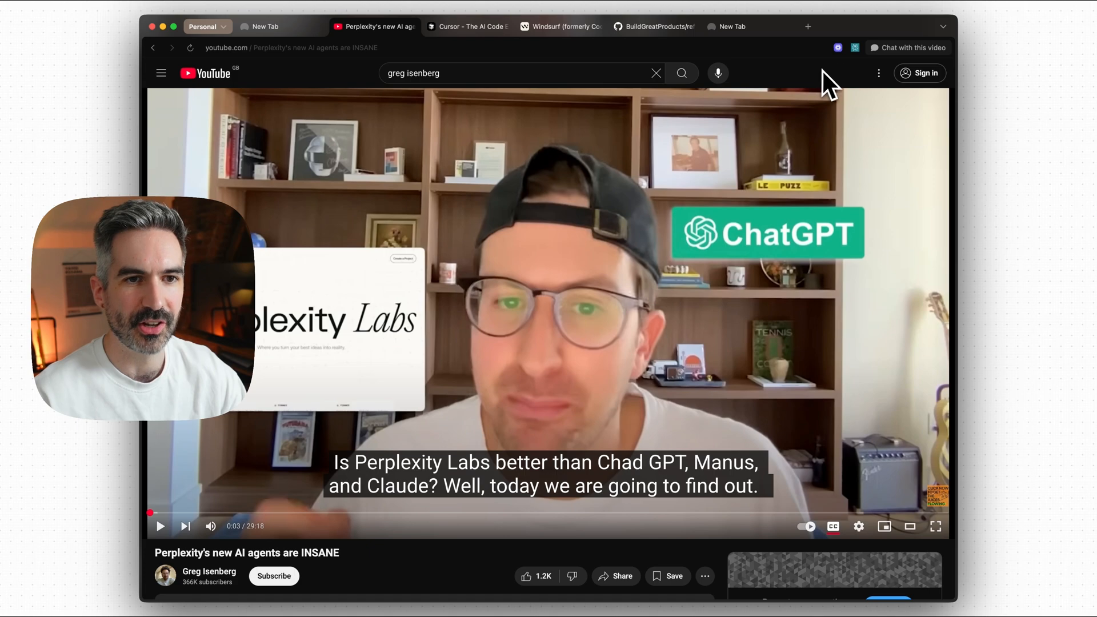
{"action": "left_click", "coordinate": [902, 52]}
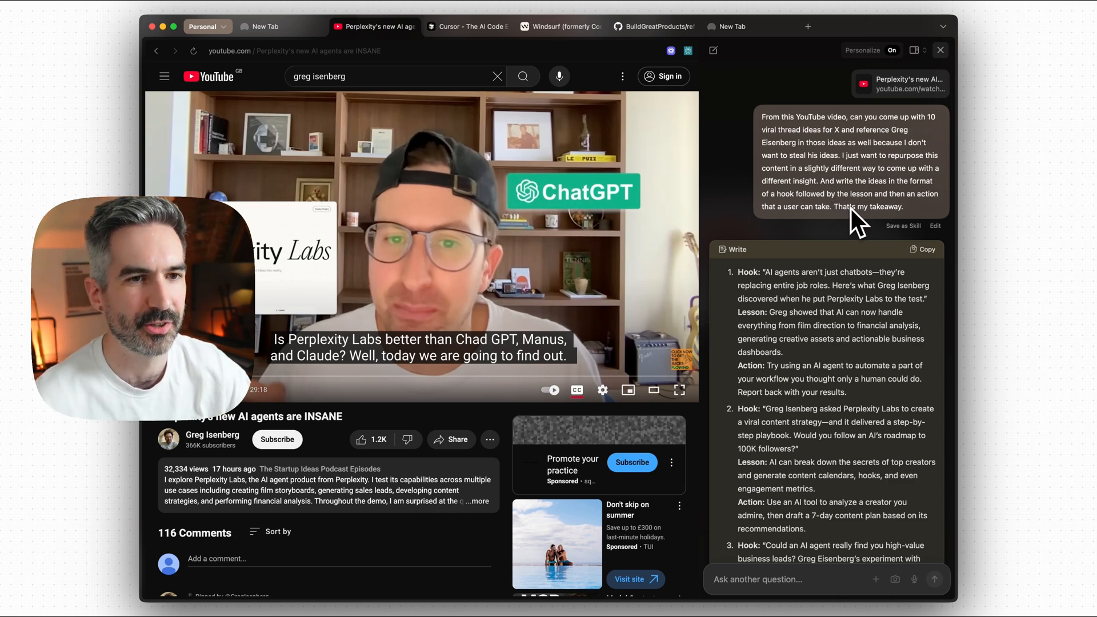
{"action": "scroll", "coordinate": [815, 188], "scroll_direction": "down", "scroll_amount": 2}
{"action": "scroll", "coordinate": [837, 219], "scroll_direction": "down", "scroll_amount": 2}
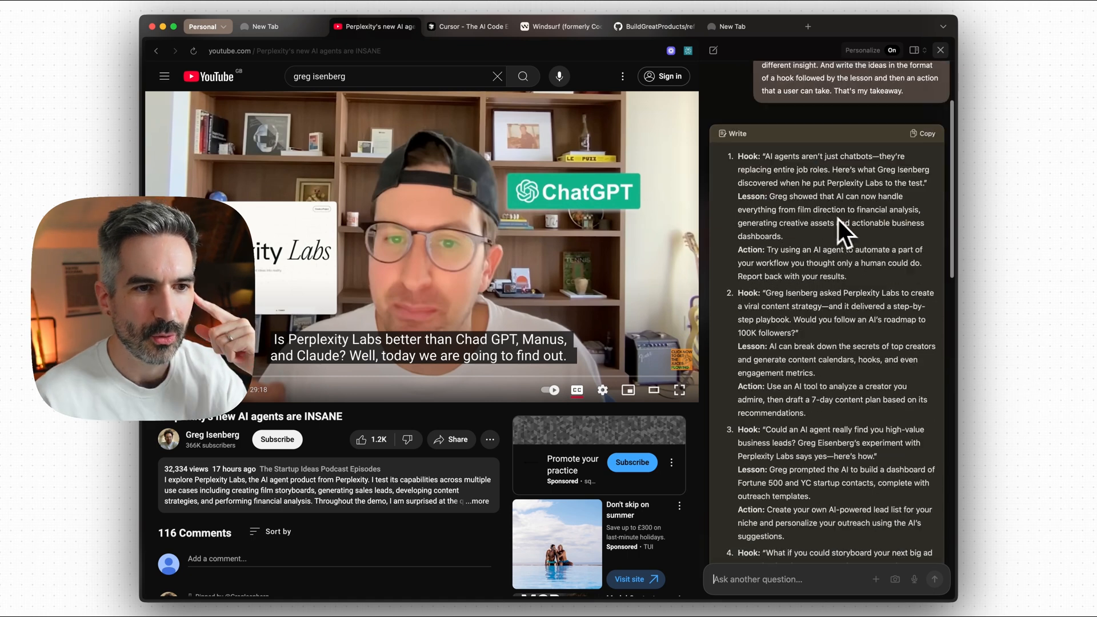
{"action": "scroll", "coordinate": [839, 219], "scroll_direction": "down", "scroll_amount": 1}
{"action": "scroll", "coordinate": [821, 215], "scroll_direction": "down", "scroll_amount": 1}
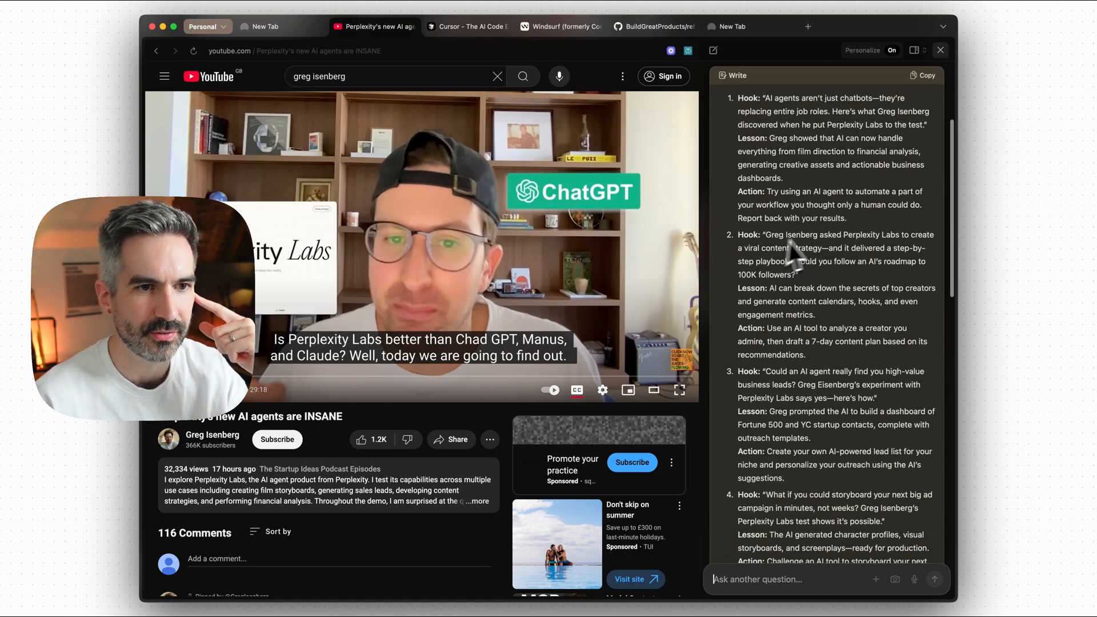
{"action": "scroll", "coordinate": [831, 228], "scroll_direction": "up", "scroll_amount": 1}
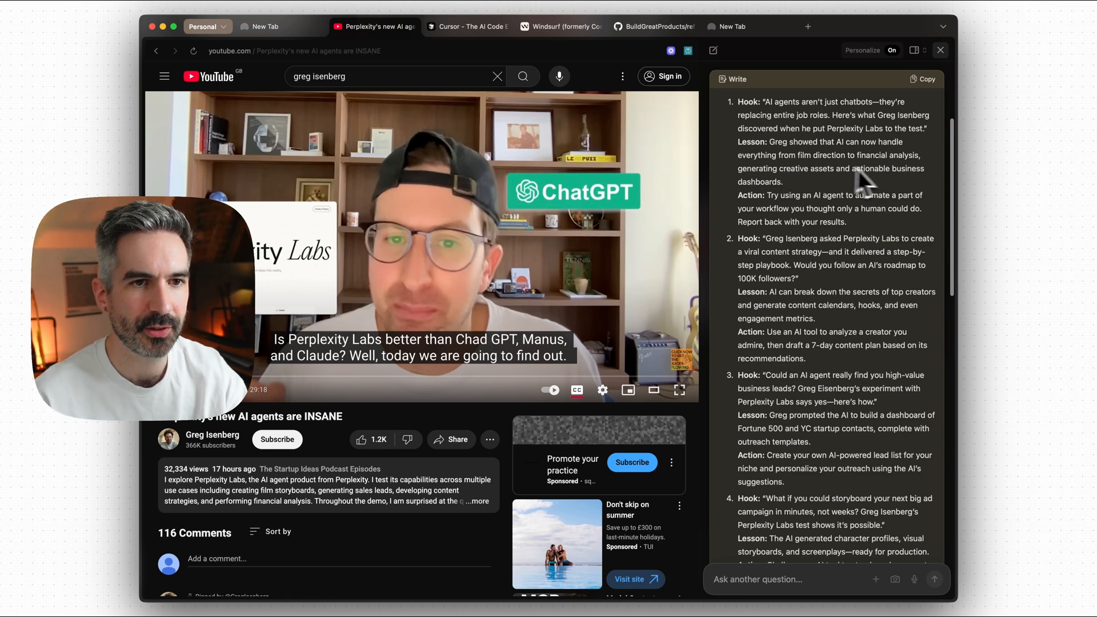
{"action": "scroll", "coordinate": [831, 186], "scroll_direction": "down", "scroll_amount": 1}
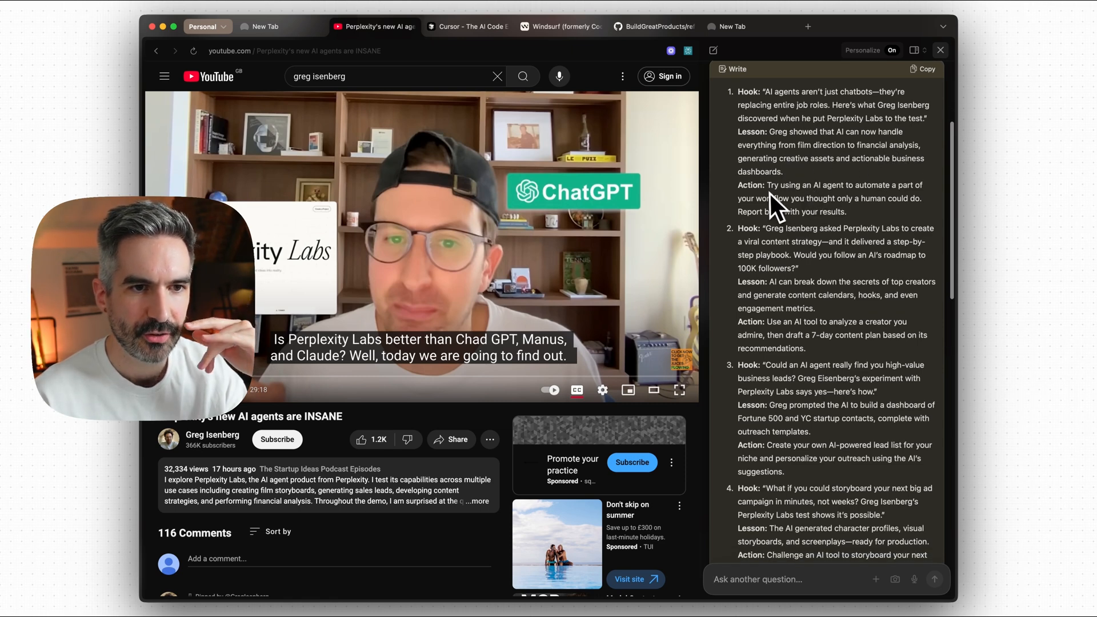
{"action": "scroll", "coordinate": [852, 203], "scroll_direction": "down", "scroll_amount": 1}
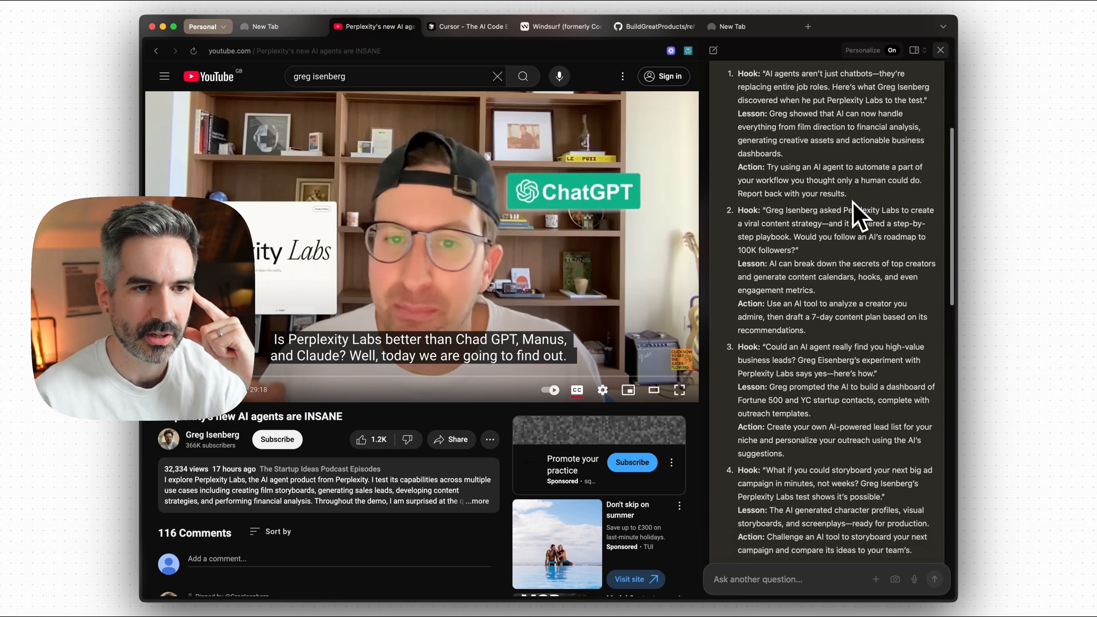
{"action": "scroll", "coordinate": [853, 202], "scroll_direction": "down", "scroll_amount": 2}
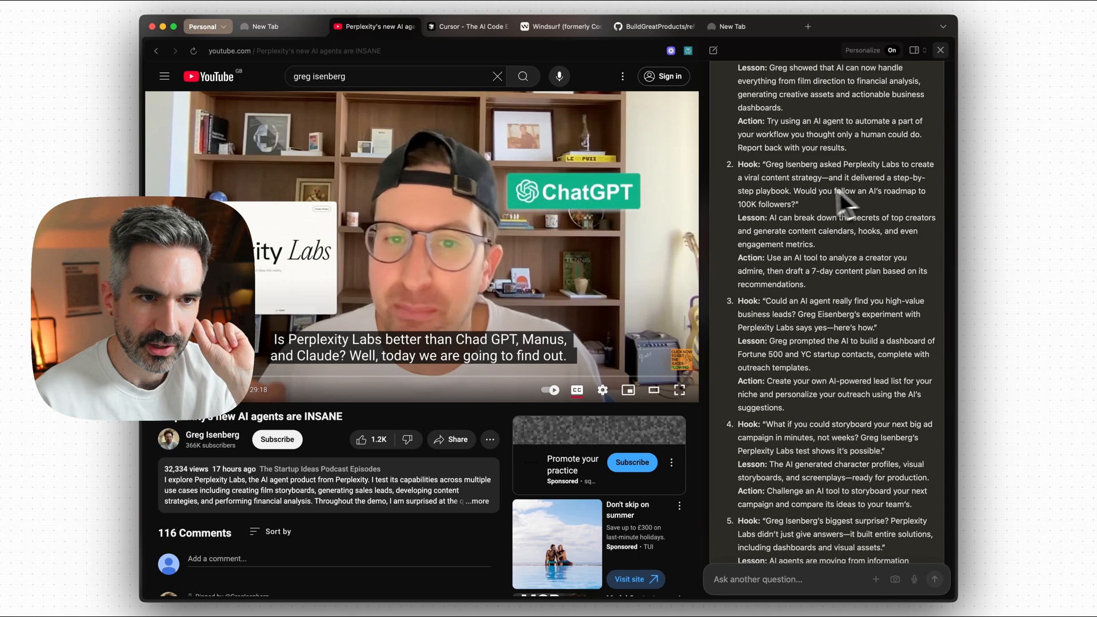
{"action": "scroll", "coordinate": [809, 191], "scroll_direction": "down", "scroll_amount": 1}
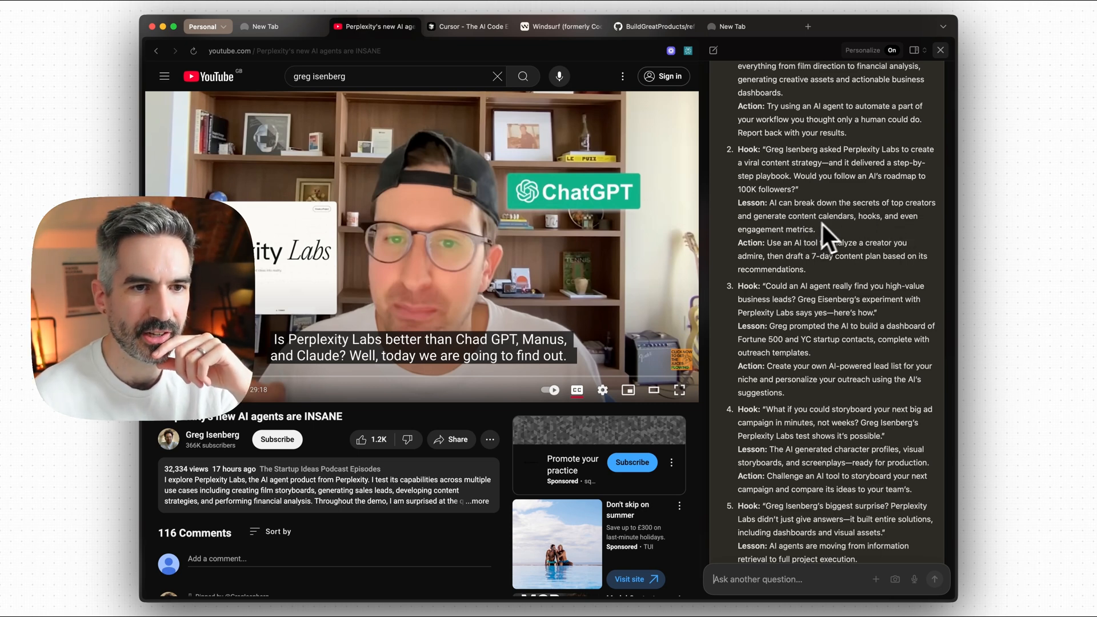
{"action": "scroll", "coordinate": [803, 241], "scroll_direction": "down", "scroll_amount": 1}
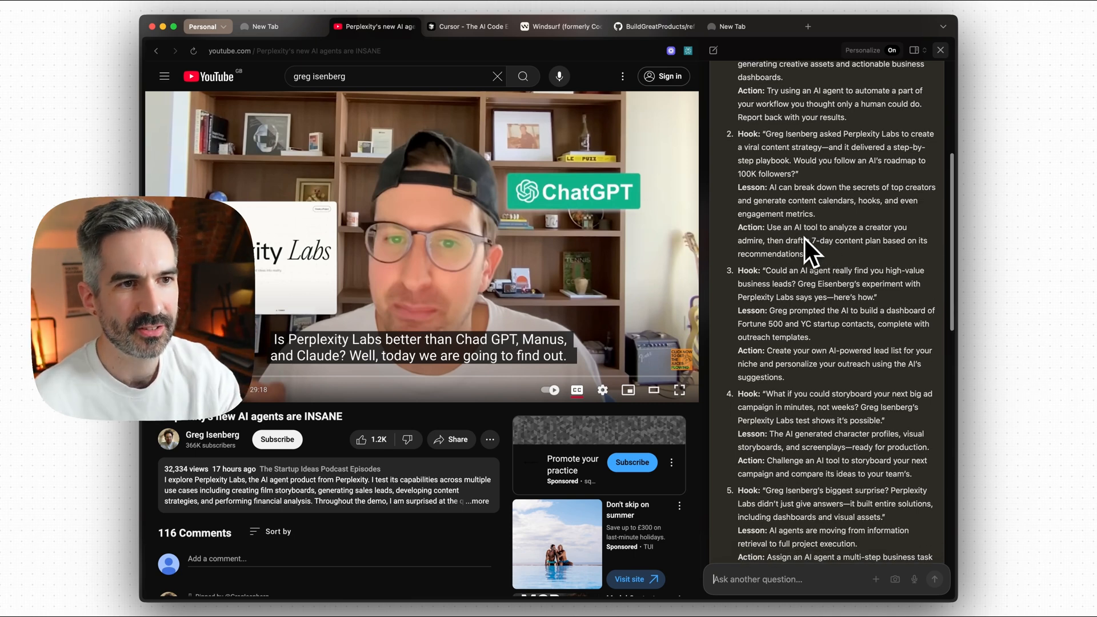
{"action": "scroll", "coordinate": [807, 246], "scroll_direction": "down", "scroll_amount": 1}
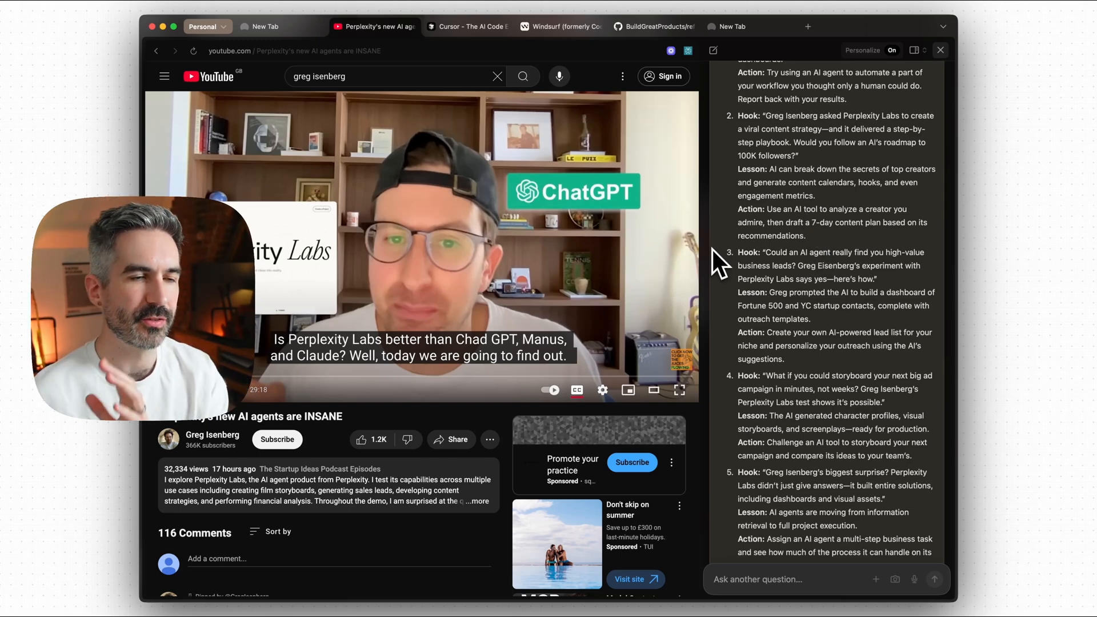
{"action": "scroll", "coordinate": [603, 196], "scroll_direction": "down", "scroll_amount": 3}
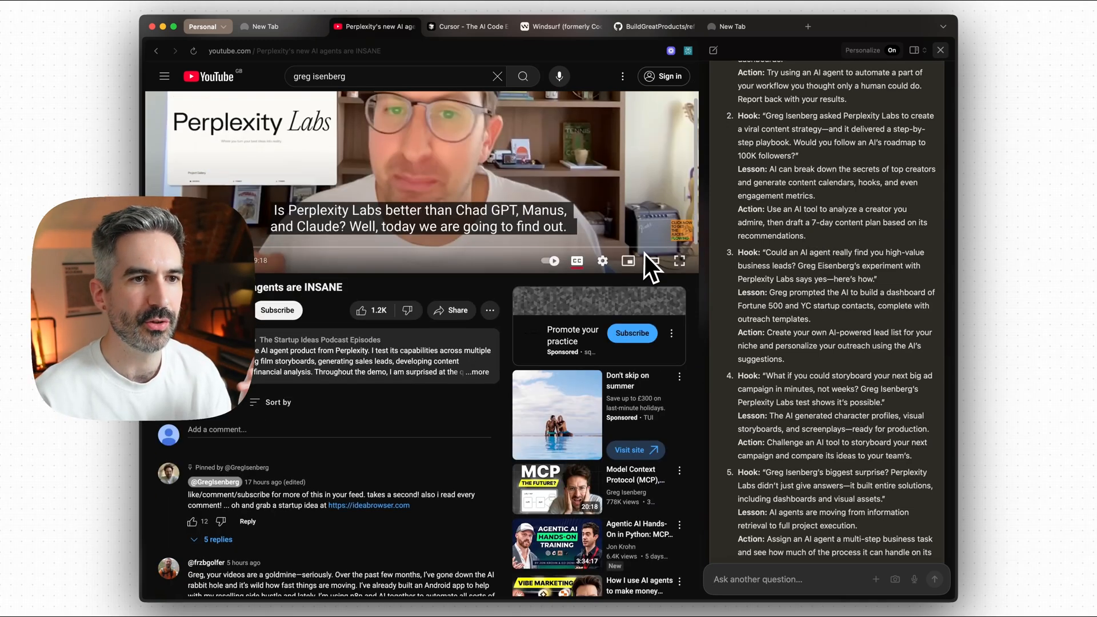
{"action": "scroll", "coordinate": [643, 250], "scroll_direction": "down", "scroll_amount": 2}
{"action": "scroll", "coordinate": [639, 246], "scroll_direction": "up", "scroll_amount": 5}
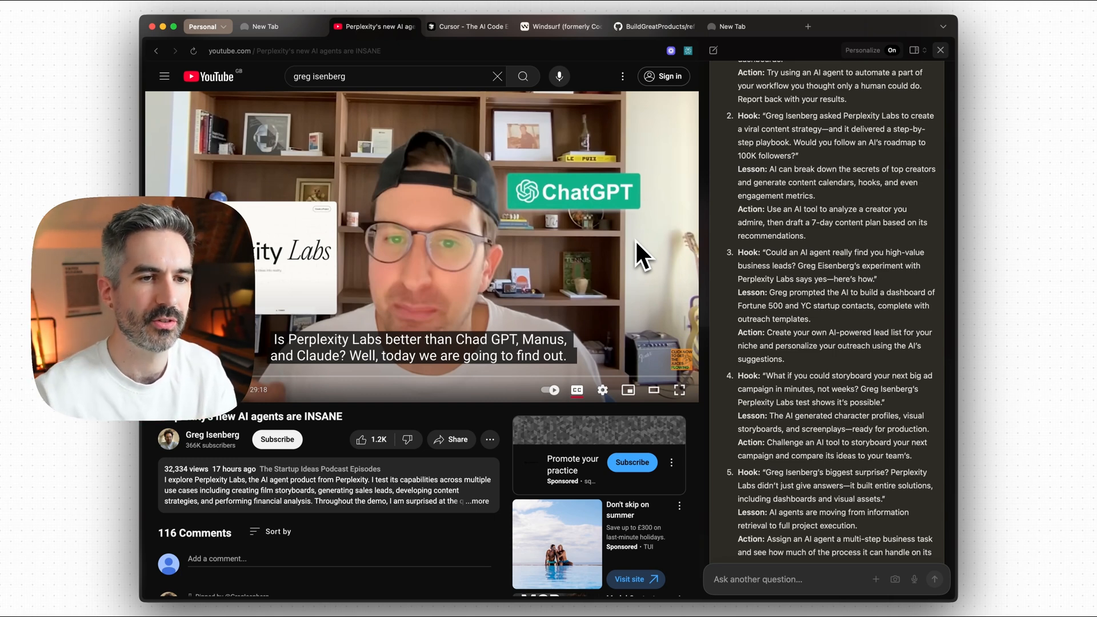
{"action": "scroll", "coordinate": [824, 241], "scroll_direction": "down", "scroll_amount": 3}
{"action": "scroll", "coordinate": [824, 241], "scroll_direction": "down", "scroll_amount": 2}
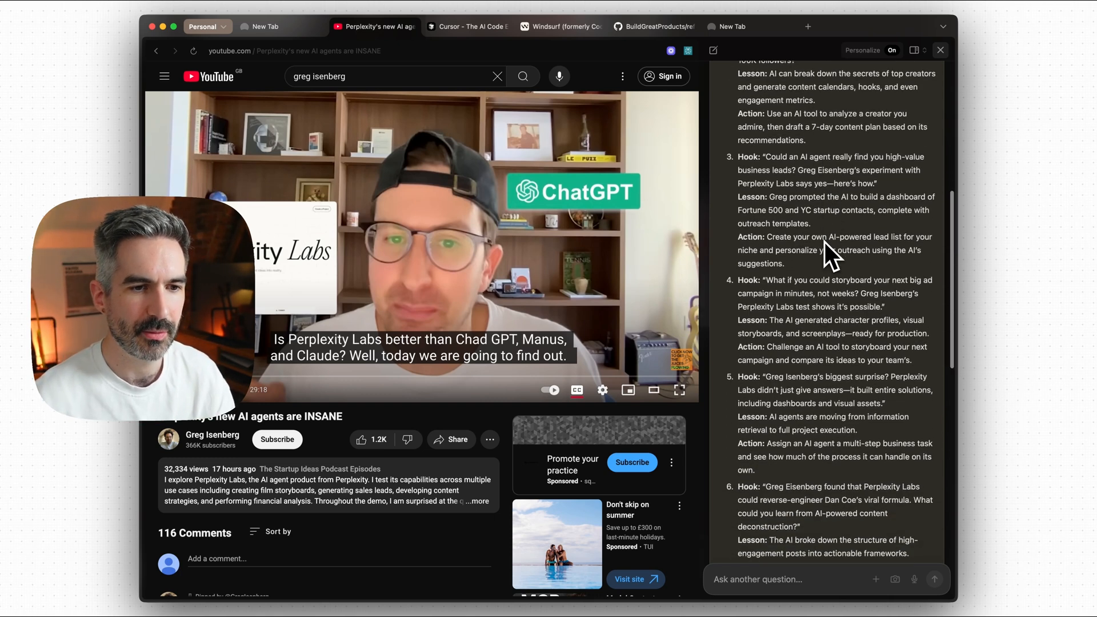
{"action": "scroll", "coordinate": [824, 243], "scroll_direction": "down", "scroll_amount": 4}
{"action": "scroll", "coordinate": [824, 241], "scroll_direction": "down", "scroll_amount": 4}
{"action": "scroll", "coordinate": [825, 242], "scroll_direction": "down", "scroll_amount": 3}
{"action": "scroll", "coordinate": [816, 345], "scroll_direction": "down", "scroll_amount": 2}
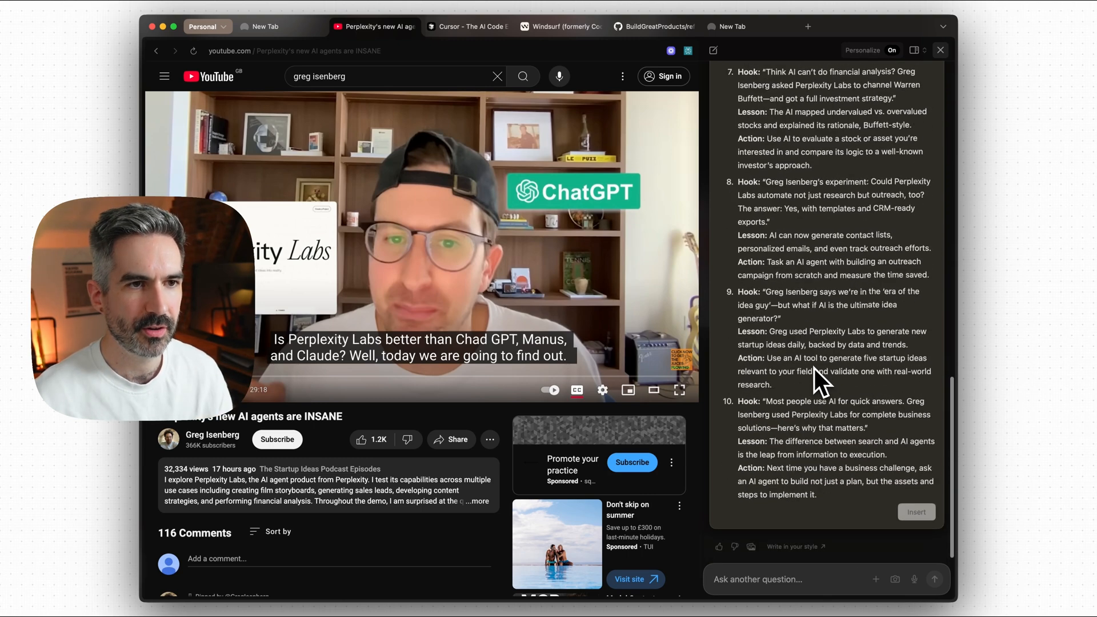
Send a /write request to expand idea two into a 3–6 post X thread with a call to action
{"action": "left_click", "coordinate": [774, 577]}
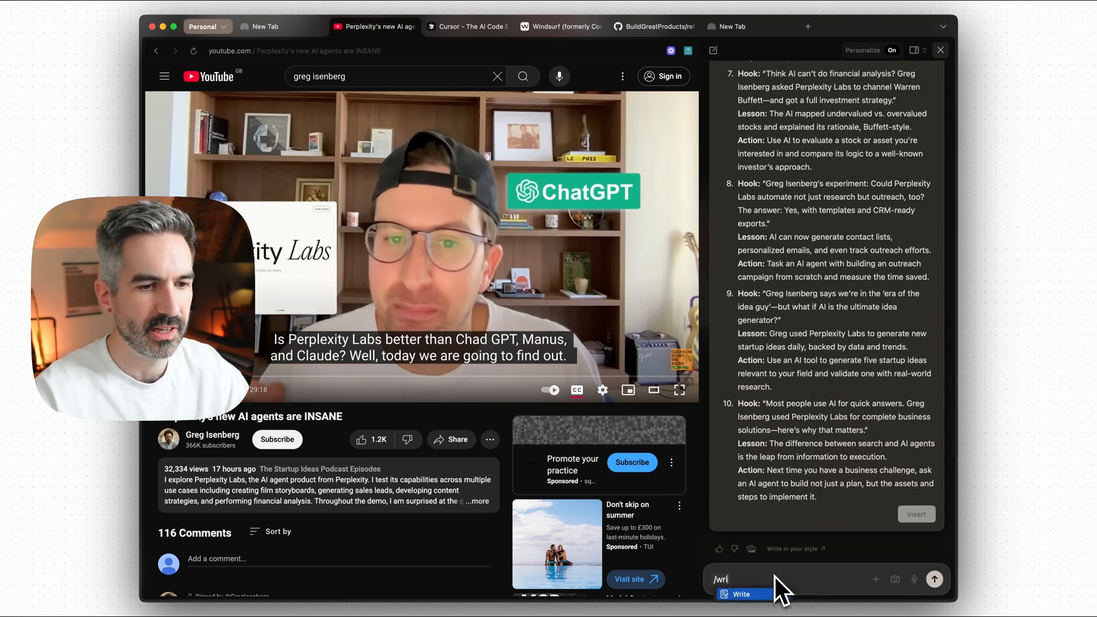
{"action": "type", "text": "/write"}
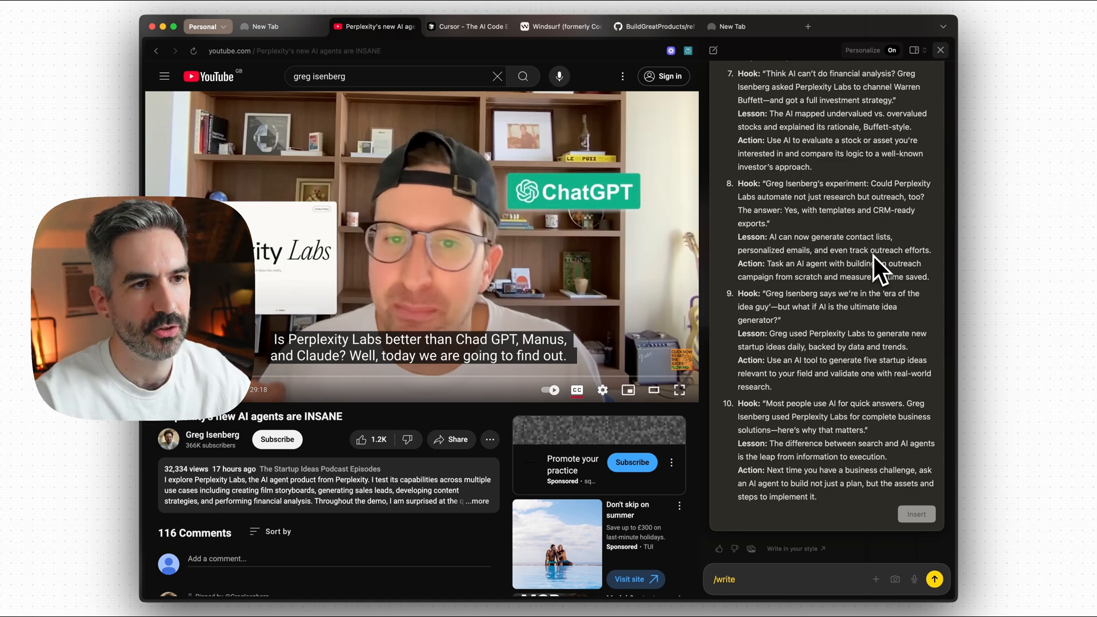
{"action": "scroll", "coordinate": [862, 238], "scroll_direction": "up", "scroll_amount": 4}
{"action": "scroll", "coordinate": [854, 237], "scroll_direction": "up", "scroll_amount": 4}
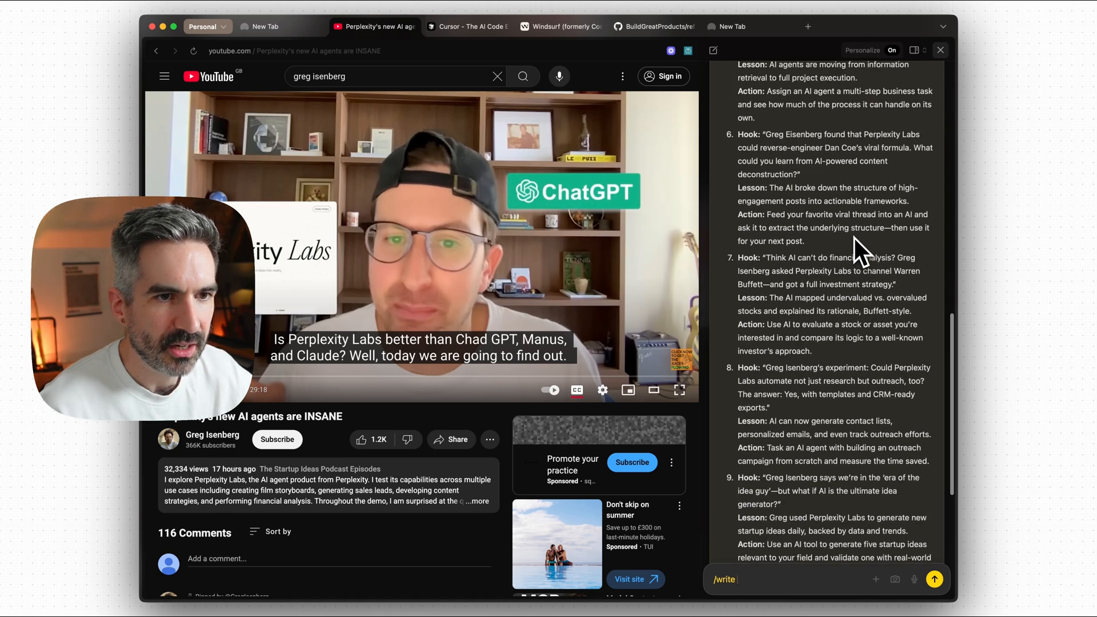
{"action": "scroll", "coordinate": [854, 237], "scroll_direction": "up", "scroll_amount": 3}
{"action": "scroll", "coordinate": [854, 237], "scroll_direction": "up", "scroll_amount": 4}
{"action": "scroll", "coordinate": [856, 237], "scroll_direction": "up", "scroll_amount": 4}
{"action": "scroll", "coordinate": [855, 237], "scroll_direction": "up", "scroll_amount": 3}
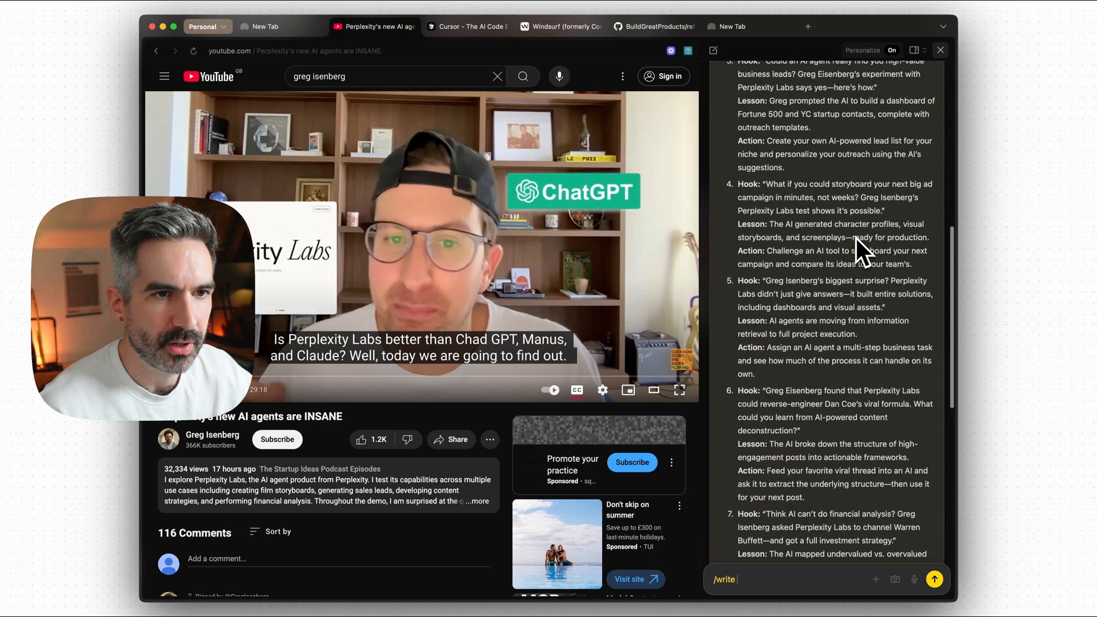
{"action": "scroll", "coordinate": [856, 237], "scroll_direction": "up", "scroll_amount": 3}
{"action": "scroll", "coordinate": [866, 238], "scroll_direction": "down", "scroll_amount": 4}
{"action": "scroll", "coordinate": [865, 239], "scroll_direction": "down", "scroll_amount": 4}
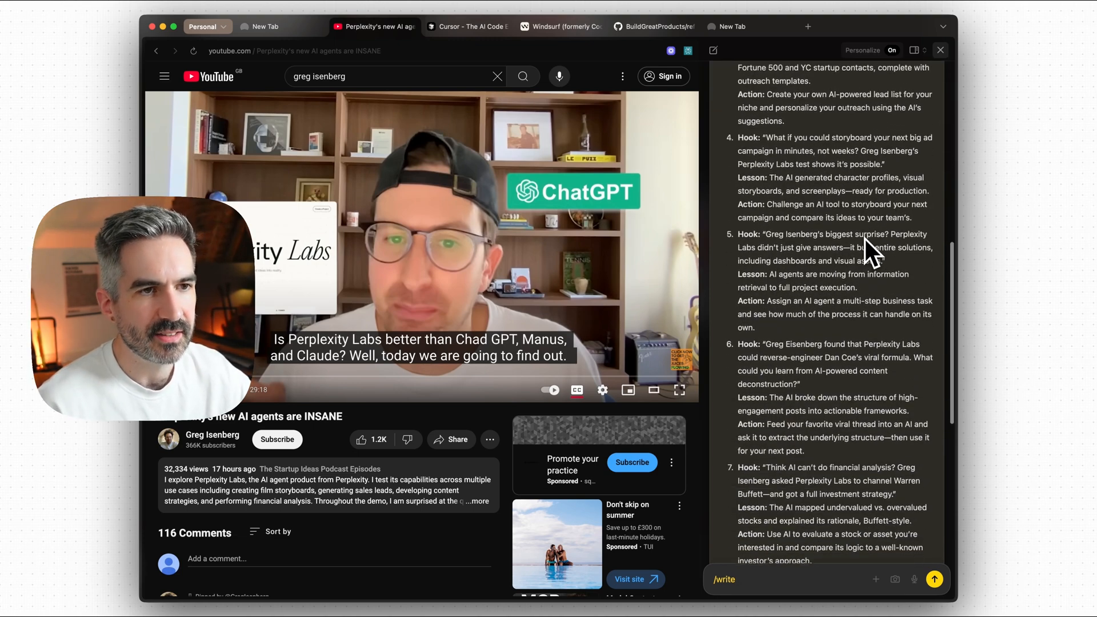
{"action": "scroll", "coordinate": [864, 240], "scroll_direction": "down", "scroll_amount": 4}
{"action": "scroll", "coordinate": [866, 238], "scroll_direction": "down", "scroll_amount": 3}
{"action": "scroll", "coordinate": [866, 239], "scroll_direction": "down", "scroll_amount": 3}
{"action": "scroll", "coordinate": [865, 238], "scroll_direction": "down", "scroll_amount": 3}
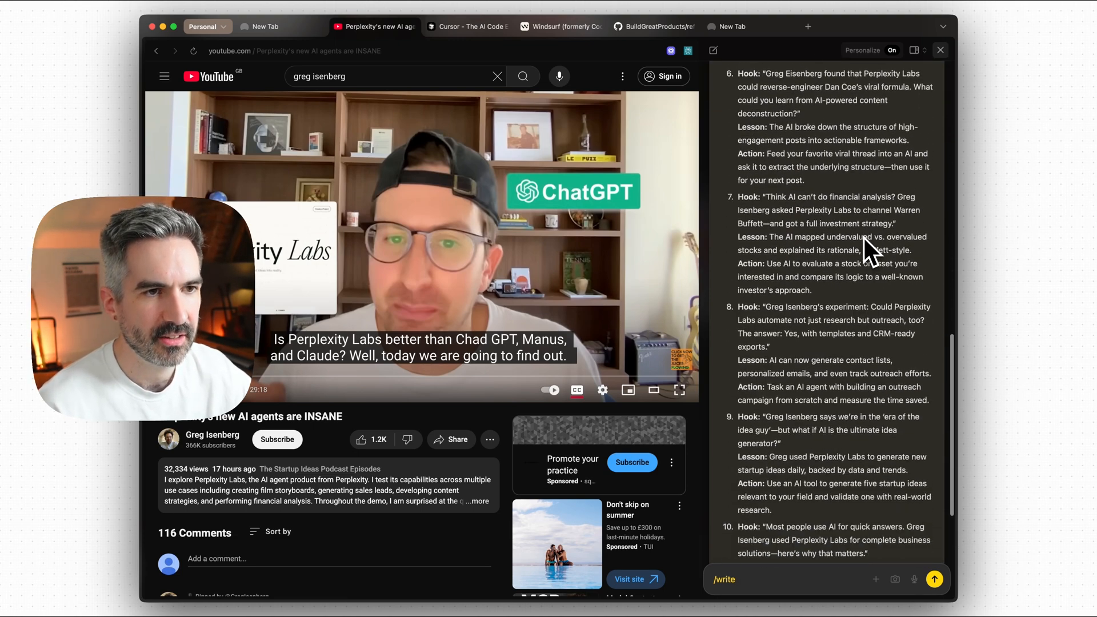
{"action": "scroll", "coordinate": [864, 238], "scroll_direction": "down", "scroll_amount": 3}
{"action": "scroll", "coordinate": [864, 237], "scroll_direction": "down", "scroll_amount": 2}
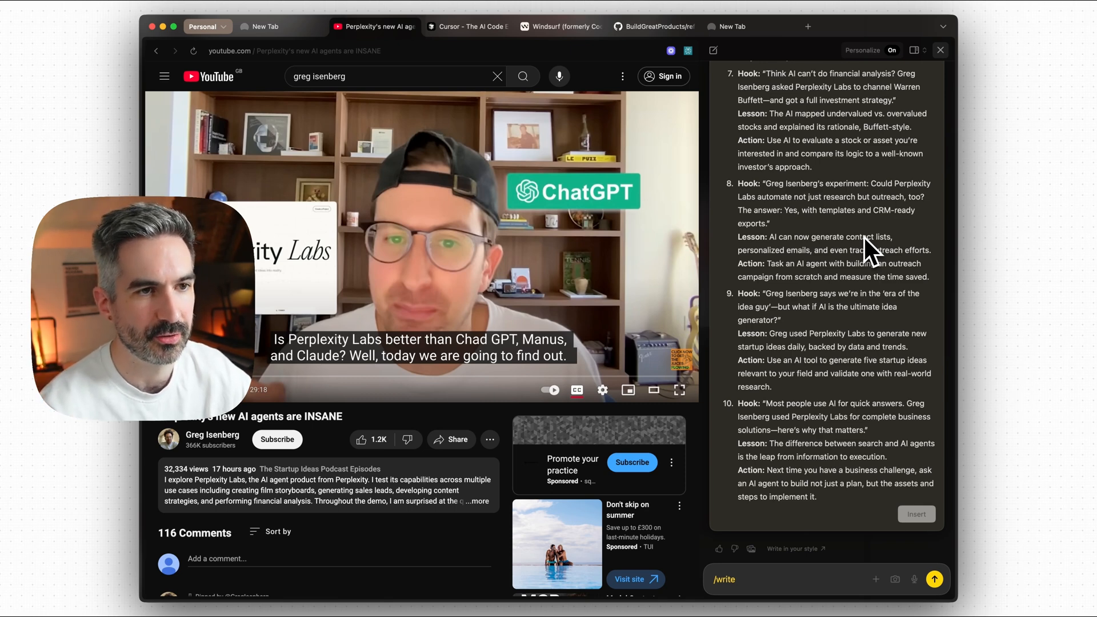
{"action": "key", "text": "Return"}
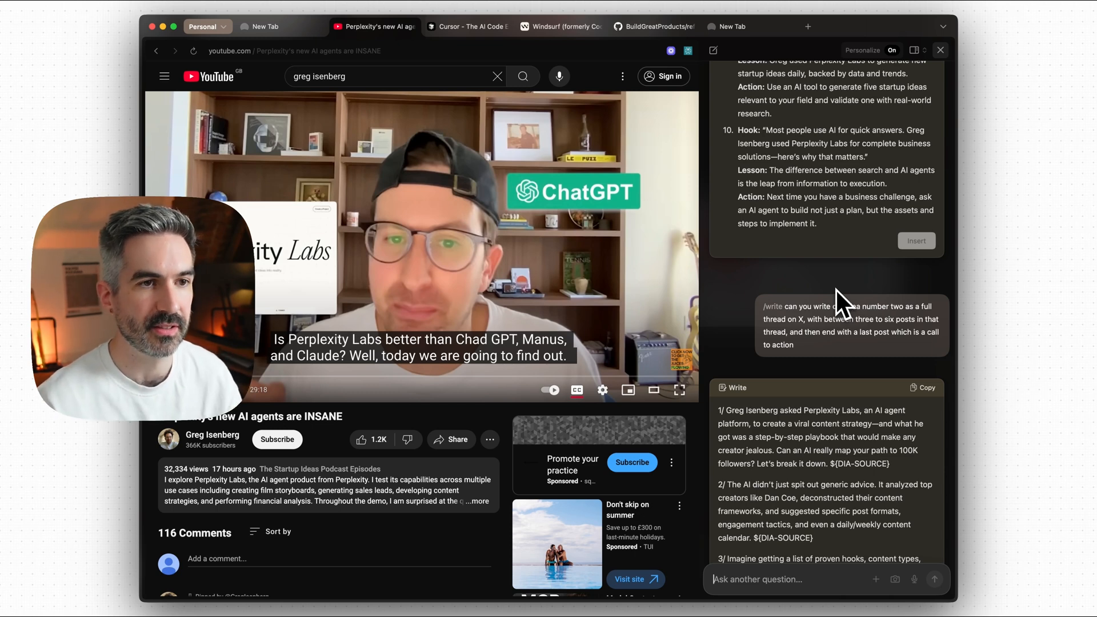
{"action": "scroll", "coordinate": [831, 294], "scroll_direction": "down", "scroll_amount": 2}
{"action": "scroll", "coordinate": [831, 295], "scroll_direction": "down", "scroll_amount": 2}
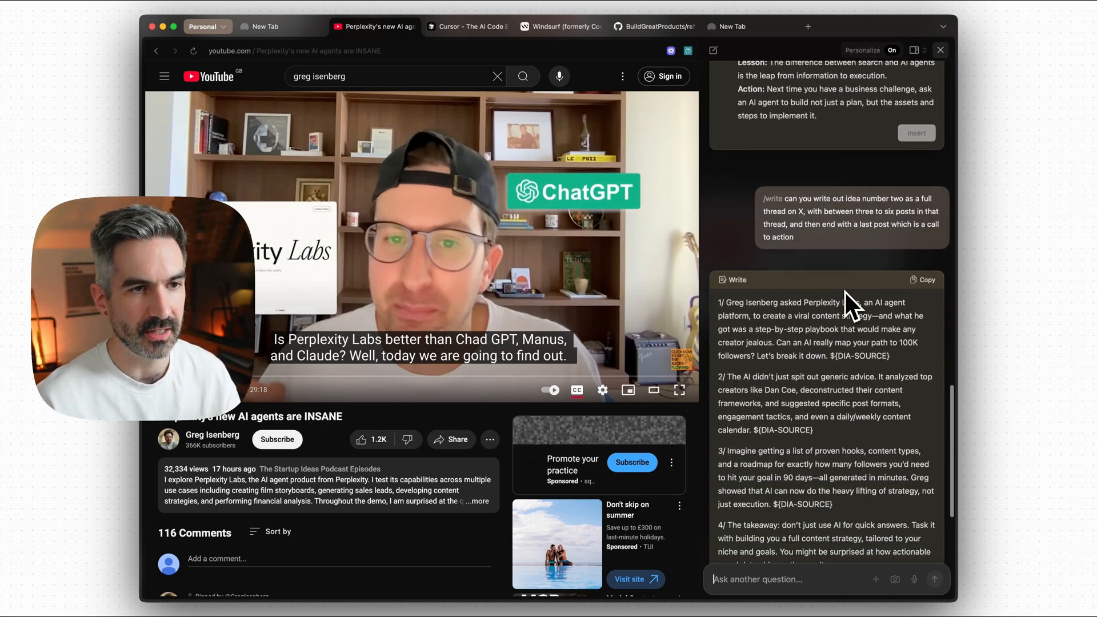
{"action": "scroll", "coordinate": [845, 292], "scroll_direction": "down", "scroll_amount": 2}
{"action": "scroll", "coordinate": [845, 292], "scroll_direction": "down", "scroll_amount": 2}
{"action": "scroll", "coordinate": [845, 292], "scroll_direction": "down", "scroll_amount": 1}
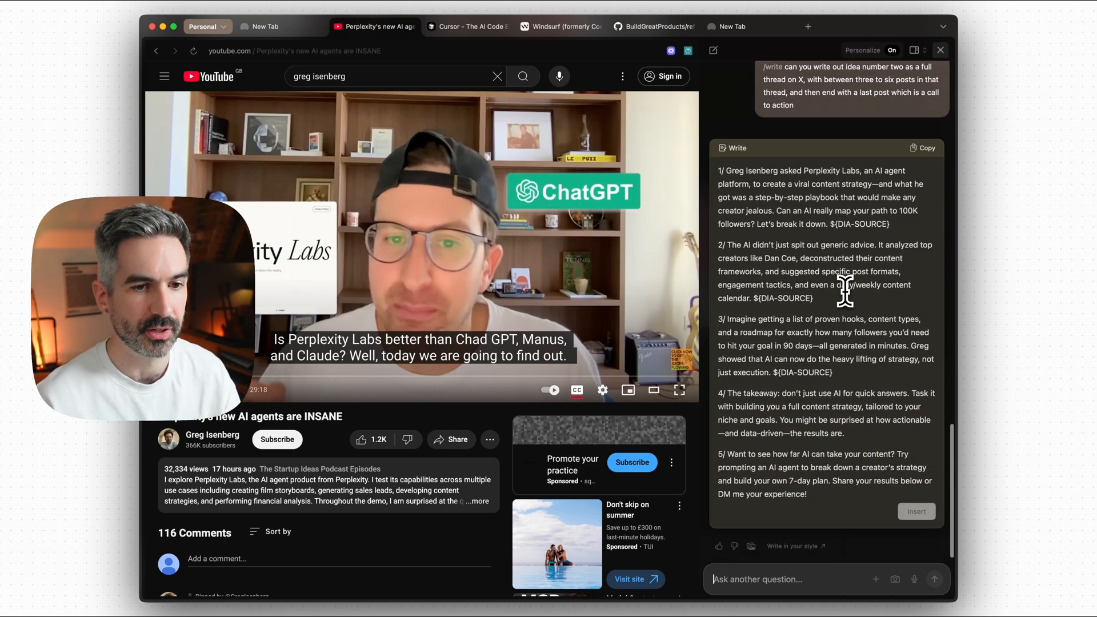
{"action": "scroll", "coordinate": [845, 292], "scroll_direction": "down", "scroll_amount": 1}
{"action": "scroll", "coordinate": [845, 291], "scroll_direction": "up", "scroll_amount": 2}
{"action": "scroll", "coordinate": [845, 292], "scroll_direction": "up", "scroll_amount": 1}
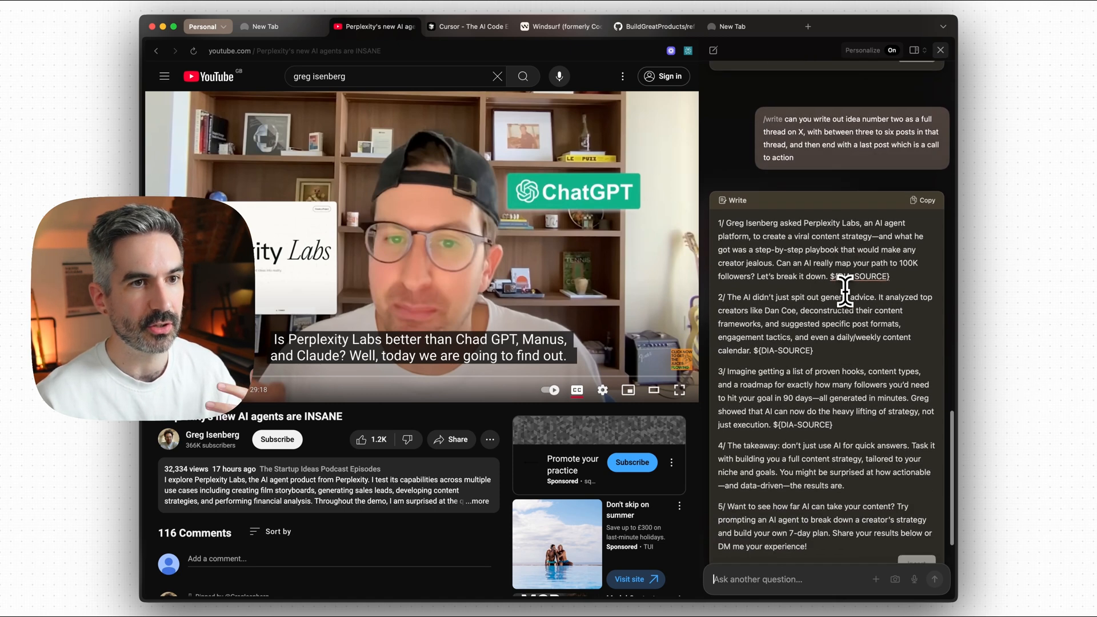
{"action": "scroll", "coordinate": [845, 291], "scroll_direction": "down", "scroll_amount": 1}
{"action": "scroll", "coordinate": [845, 292], "scroll_direction": "down", "scroll_amount": 1}
{"action": "scroll", "coordinate": [848, 317], "scroll_direction": "down", "scroll_amount": 1}
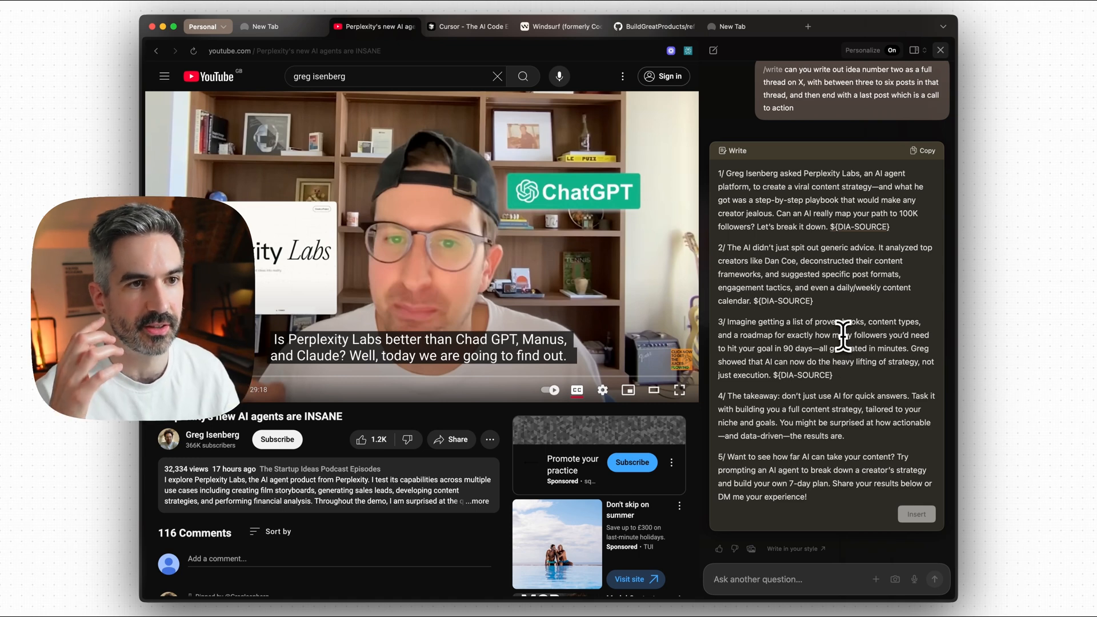
{"action": "scroll", "coordinate": [838, 276], "scroll_direction": "up", "scroll_amount": 2}
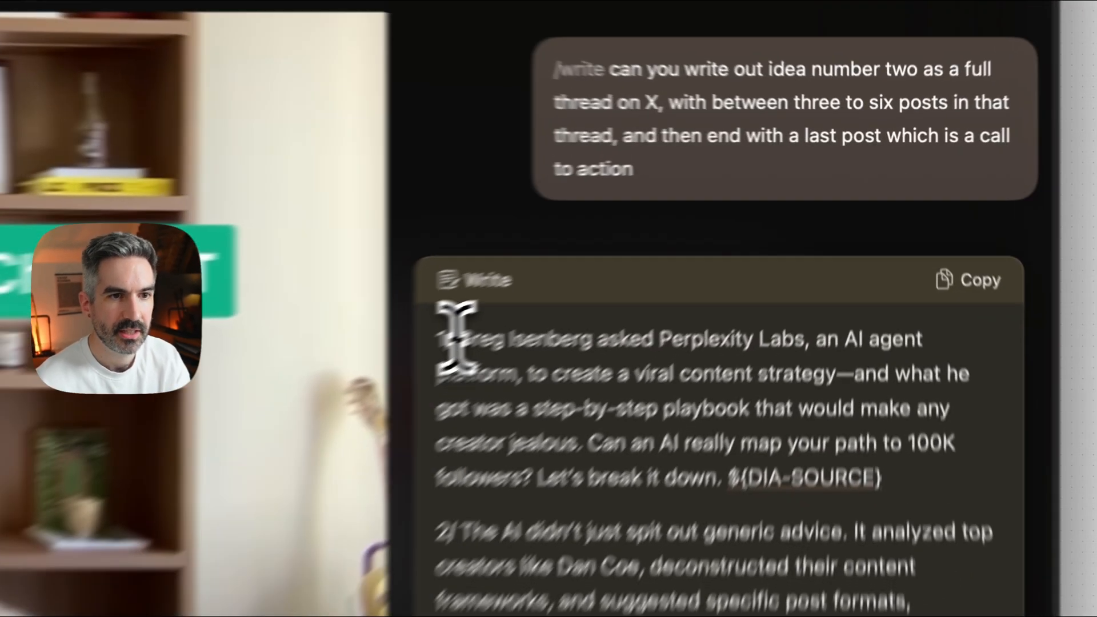
Highlight the opening words of the thread's first post, then clear the selection
{"action": "left_click_drag", "start_coordinate": [730, 217], "coordinate": [802, 233]}
{"action": "left_click", "coordinate": [624, 359]}
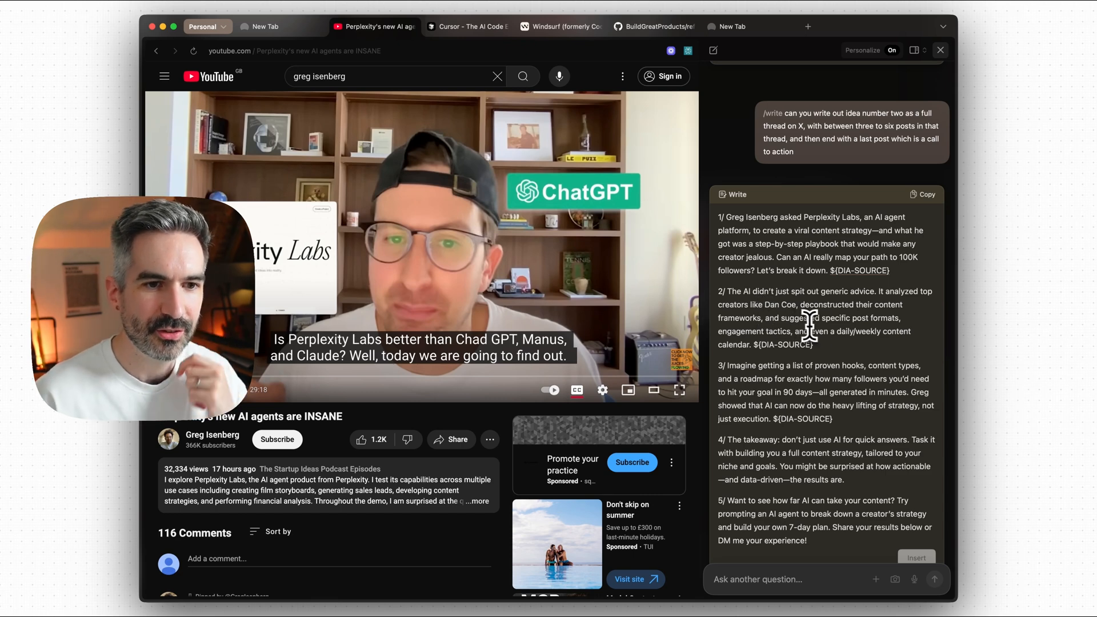
{"action": "scroll", "coordinate": [810, 327], "scroll_direction": "down", "scroll_amount": 1}
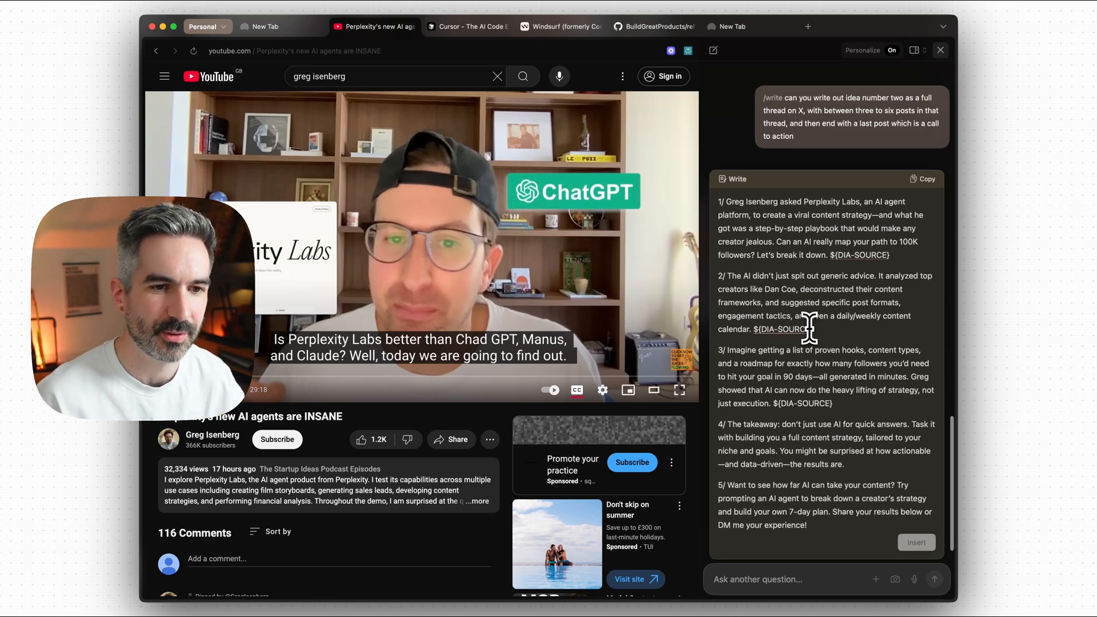
{"action": "scroll", "coordinate": [857, 334], "scroll_direction": "down", "scroll_amount": 1}
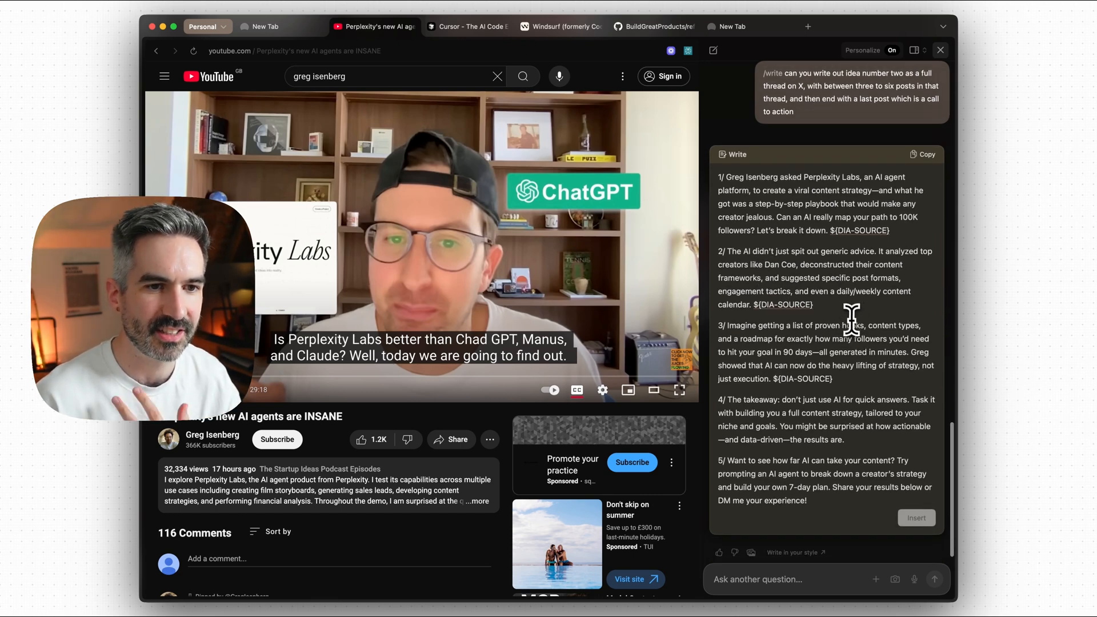
{"action": "scroll", "coordinate": [863, 310], "scroll_direction": "down", "scroll_amount": 1}
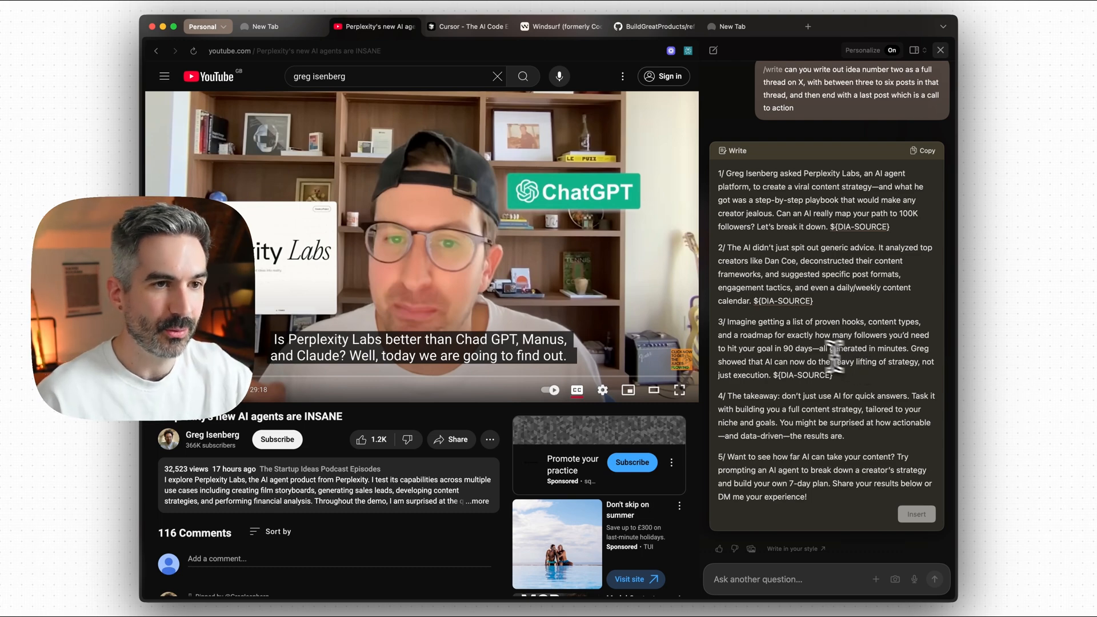
{"action": "scroll", "coordinate": [796, 348], "scroll_direction": "up", "scroll_amount": 5}
{"action": "scroll", "coordinate": [806, 349], "scroll_direction": "up", "scroll_amount": 5}
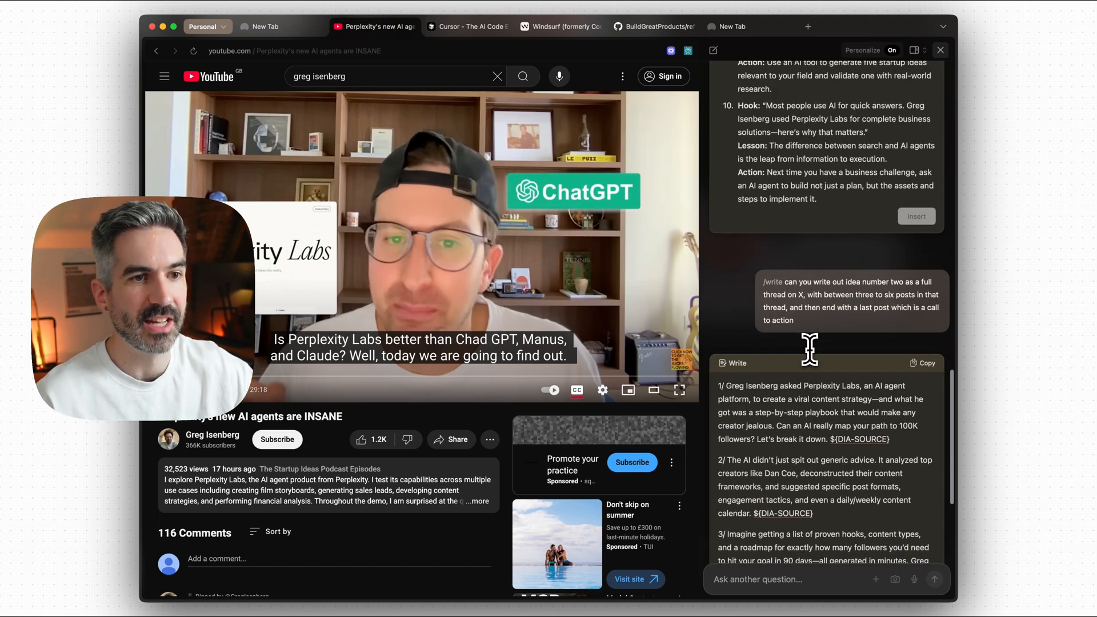
{"action": "scroll", "coordinate": [815, 348], "scroll_direction": "down", "scroll_amount": 5}
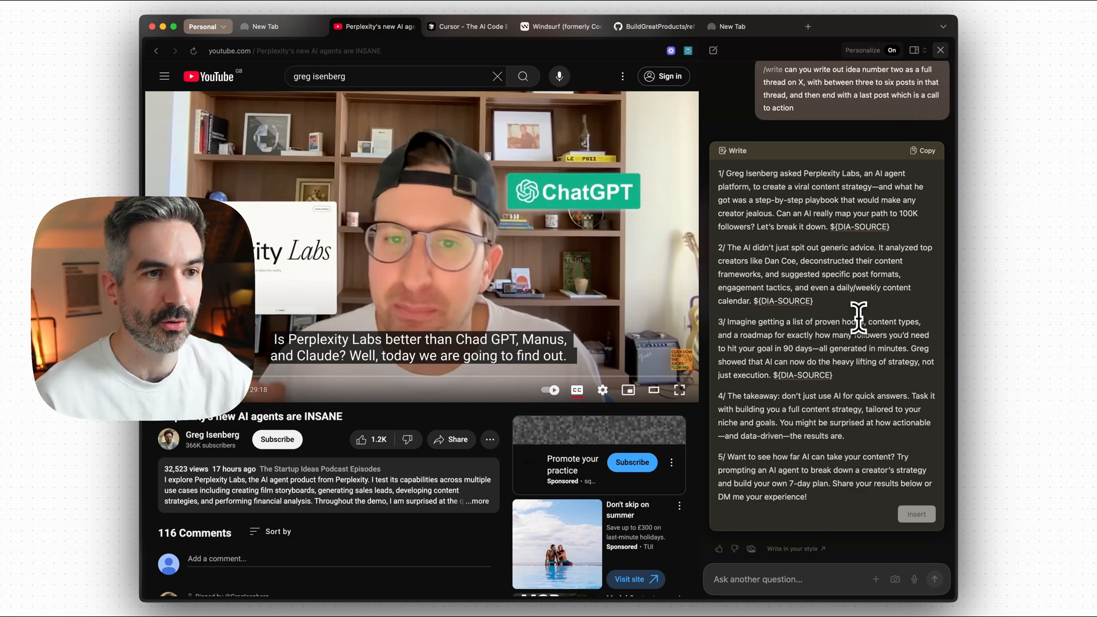
{"action": "scroll", "coordinate": [849, 318], "scroll_direction": "up", "scroll_amount": 10}
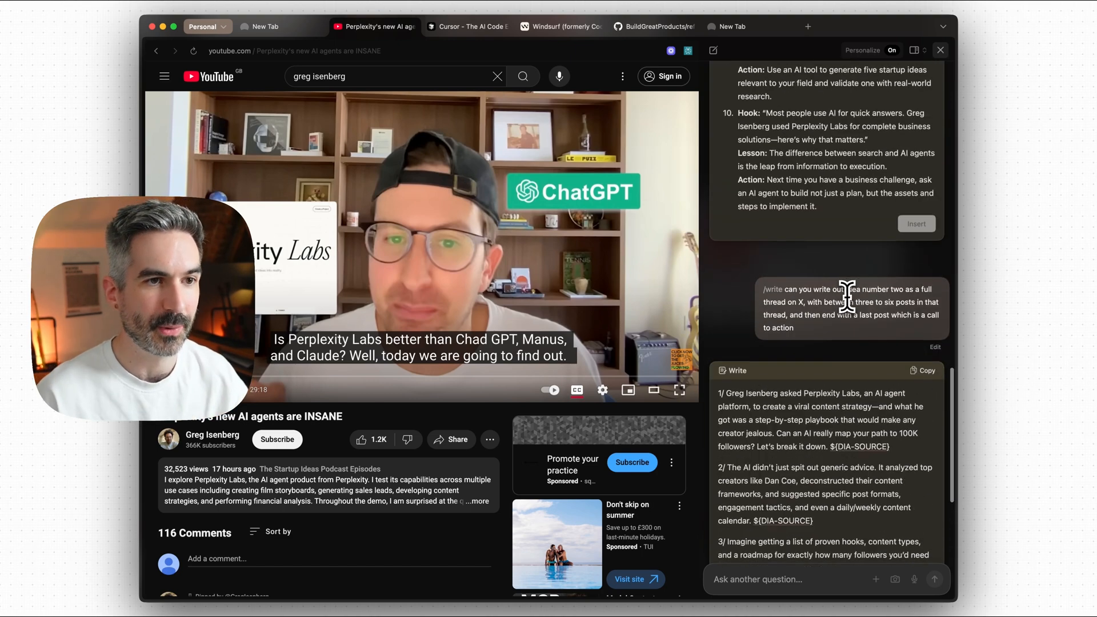
{"action": "scroll", "coordinate": [848, 295], "scroll_direction": "up", "scroll_amount": 5}
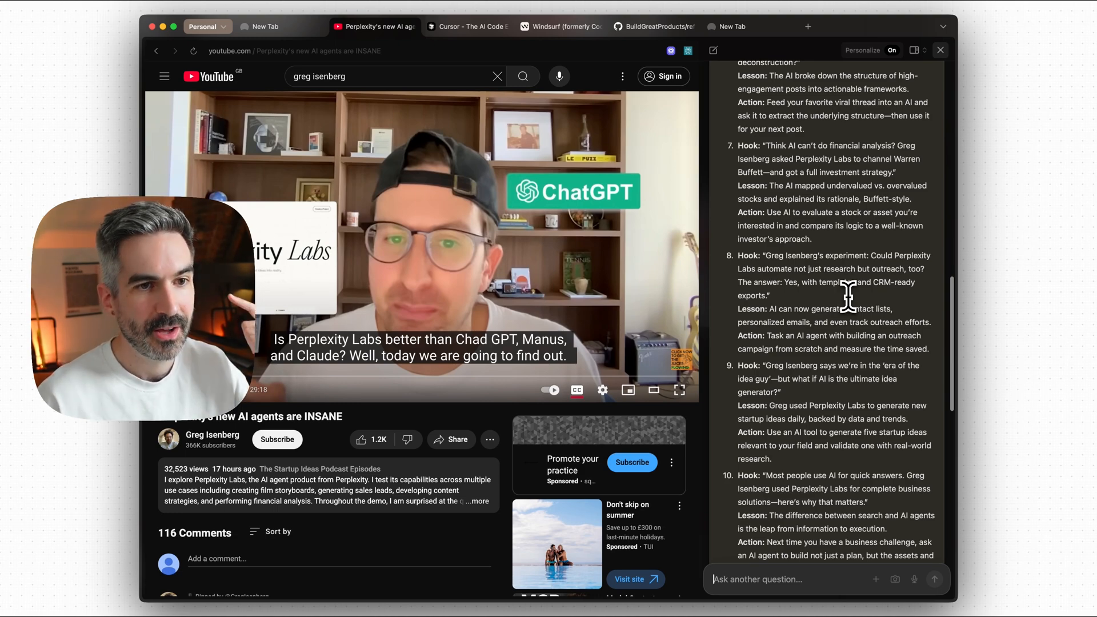
{"action": "scroll", "coordinate": [849, 296], "scroll_direction": "up", "scroll_amount": 4}
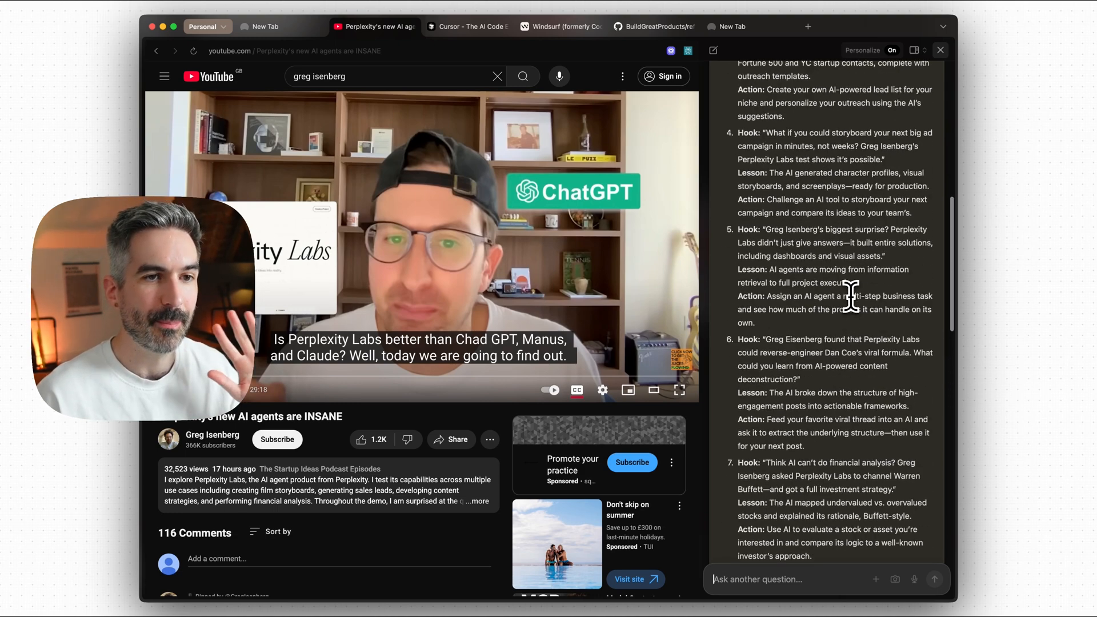
{"action": "scroll", "coordinate": [853, 296], "scroll_direction": "up", "scroll_amount": 4}
{"action": "scroll", "coordinate": [853, 296], "scroll_direction": "down", "scroll_amount": 4}
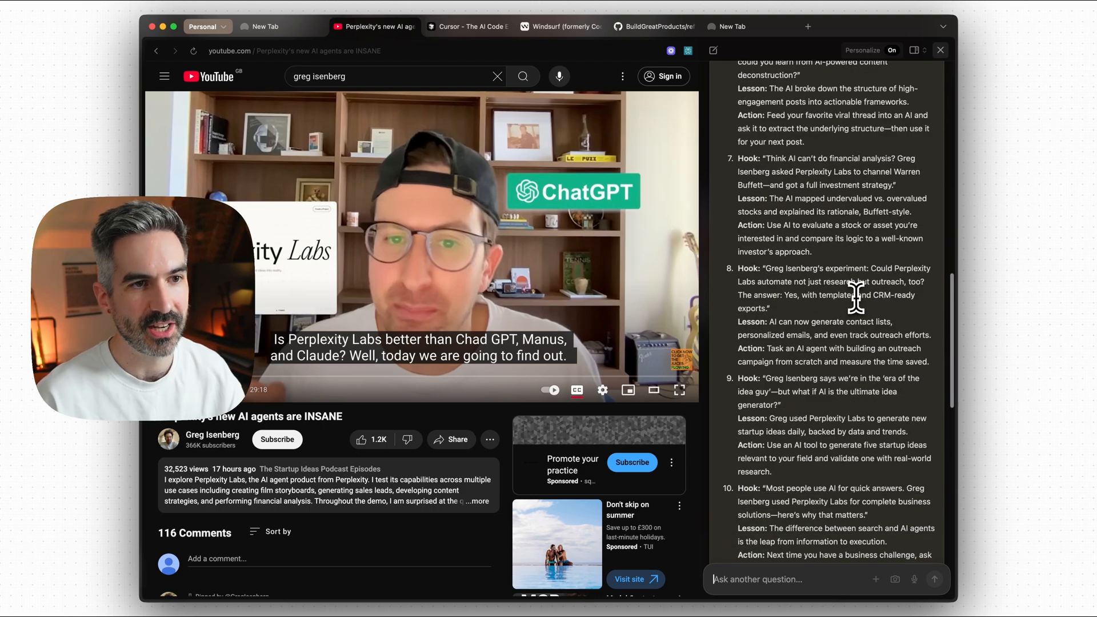
{"action": "scroll", "coordinate": [857, 297], "scroll_direction": "down", "scroll_amount": 3}
{"action": "scroll", "coordinate": [858, 298], "scroll_direction": "up", "scroll_amount": 6}
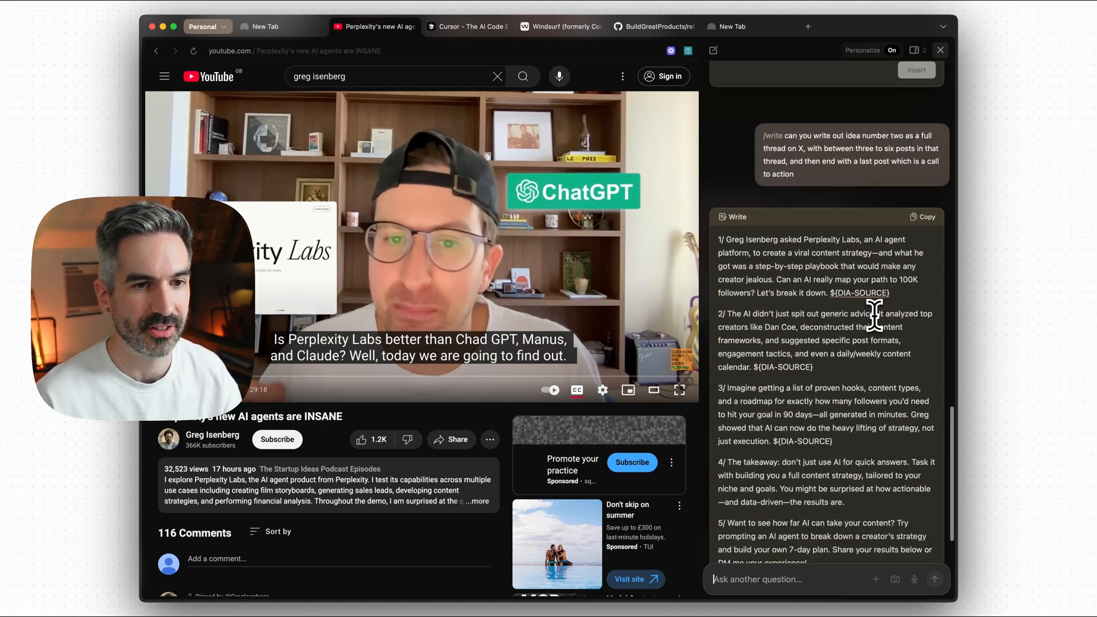
{"action": "scroll", "coordinate": [860, 304], "scroll_direction": "up", "scroll_amount": 6}
{"action": "scroll", "coordinate": [868, 315], "scroll_direction": "up", "scroll_amount": 3}
{"action": "scroll", "coordinate": [868, 315], "scroll_direction": "down", "scroll_amount": 6}
{"action": "scroll", "coordinate": [868, 315], "scroll_direction": "down", "scroll_amount": 6}
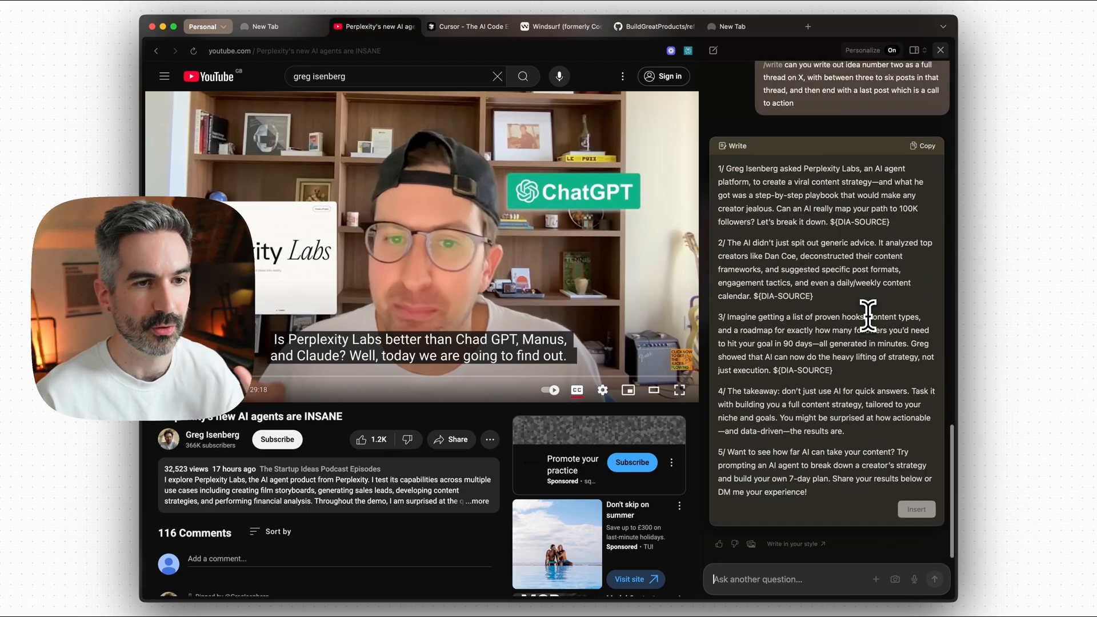
{"action": "scroll", "coordinate": [865, 309], "scroll_direction": "down", "scroll_amount": 4}
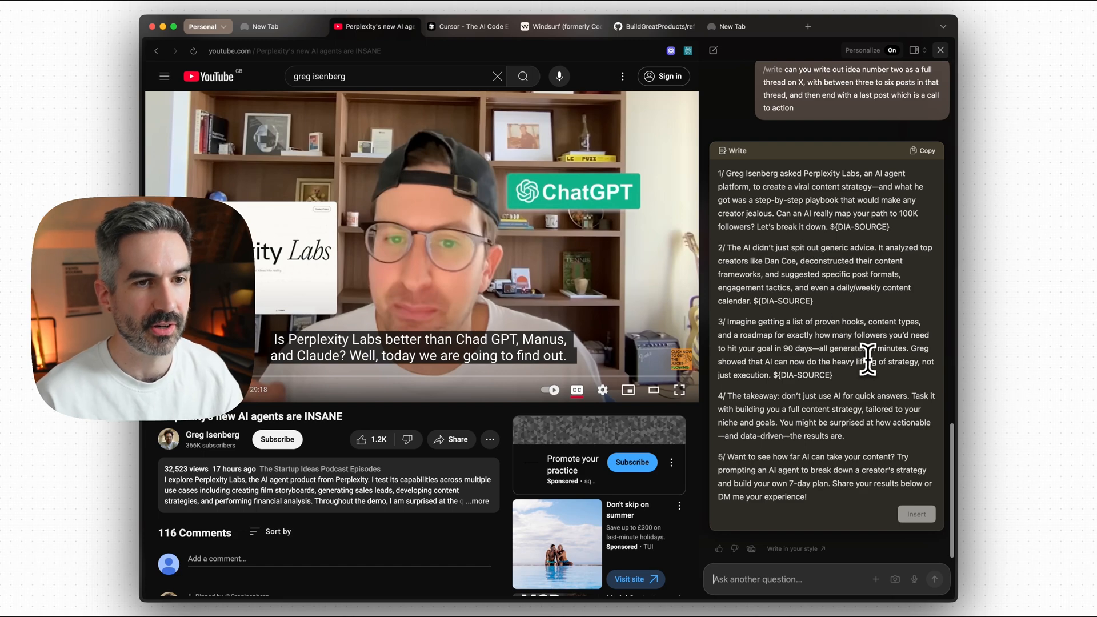
{"action": "scroll", "coordinate": [866, 364], "scroll_direction": "up", "scroll_amount": 5}
{"action": "scroll", "coordinate": [863, 362], "scroll_direction": "up", "scroll_amount": 5}
{"action": "scroll", "coordinate": [861, 360], "scroll_direction": "up", "scroll_amount": 4}
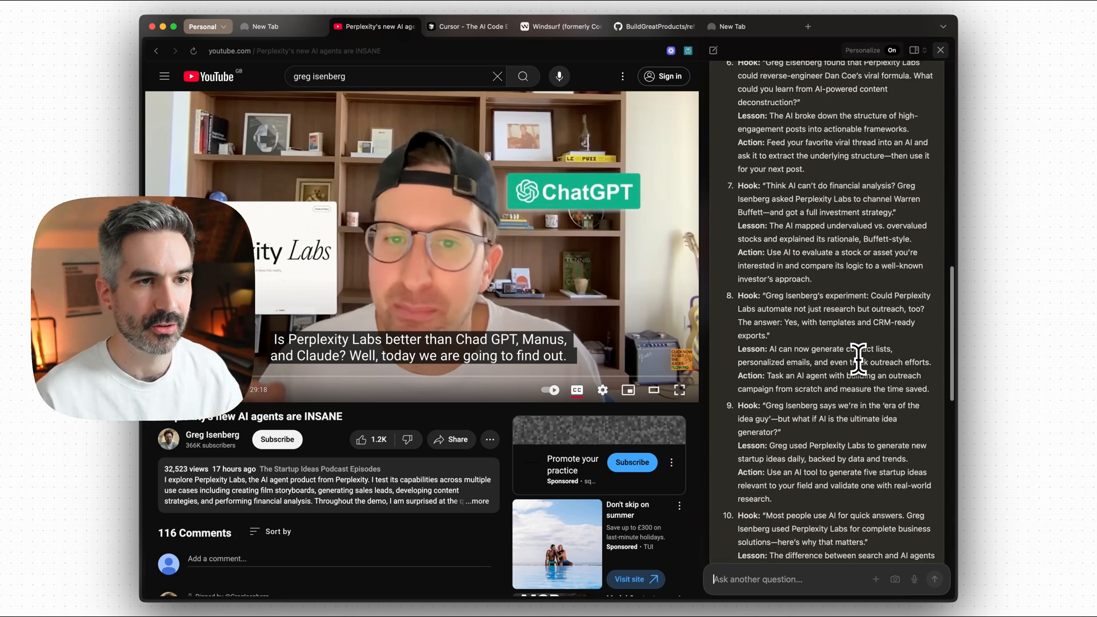
{"action": "scroll", "coordinate": [860, 360], "scroll_direction": "up", "scroll_amount": 3}
{"action": "scroll", "coordinate": [861, 360], "scroll_direction": "down", "scroll_amount": 4}
{"action": "scroll", "coordinate": [862, 360], "scroll_direction": "down", "scroll_amount": 4}
{"action": "scroll", "coordinate": [861, 360], "scroll_direction": "down", "scroll_amount": 4}
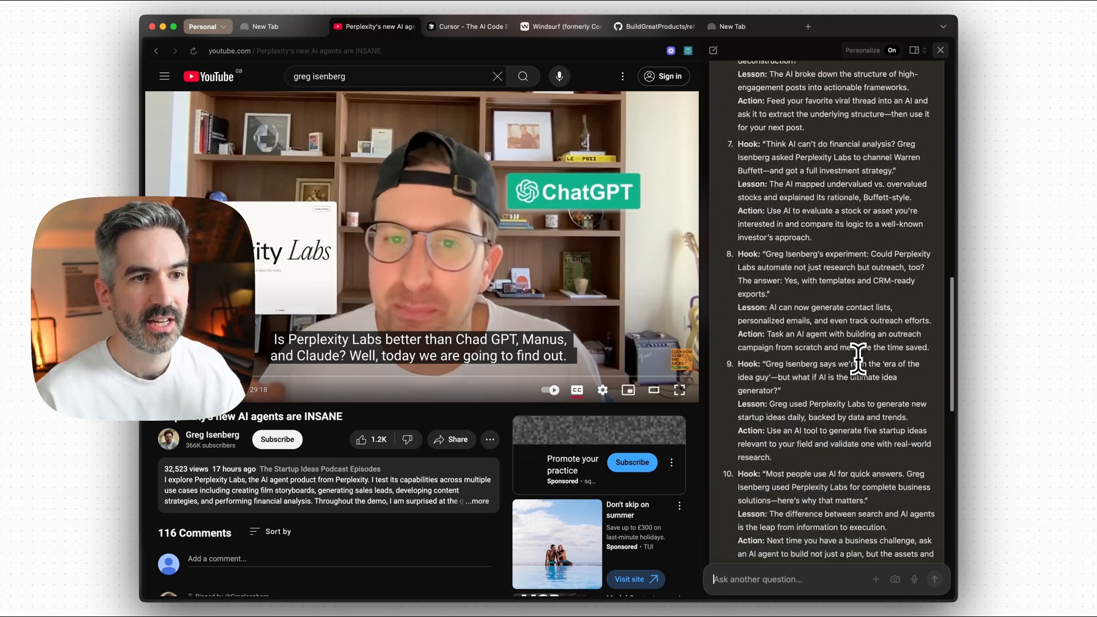
{"action": "scroll", "coordinate": [859, 361], "scroll_direction": "down", "scroll_amount": 5}
{"action": "scroll", "coordinate": [859, 359], "scroll_direction": "down", "scroll_amount": 1}
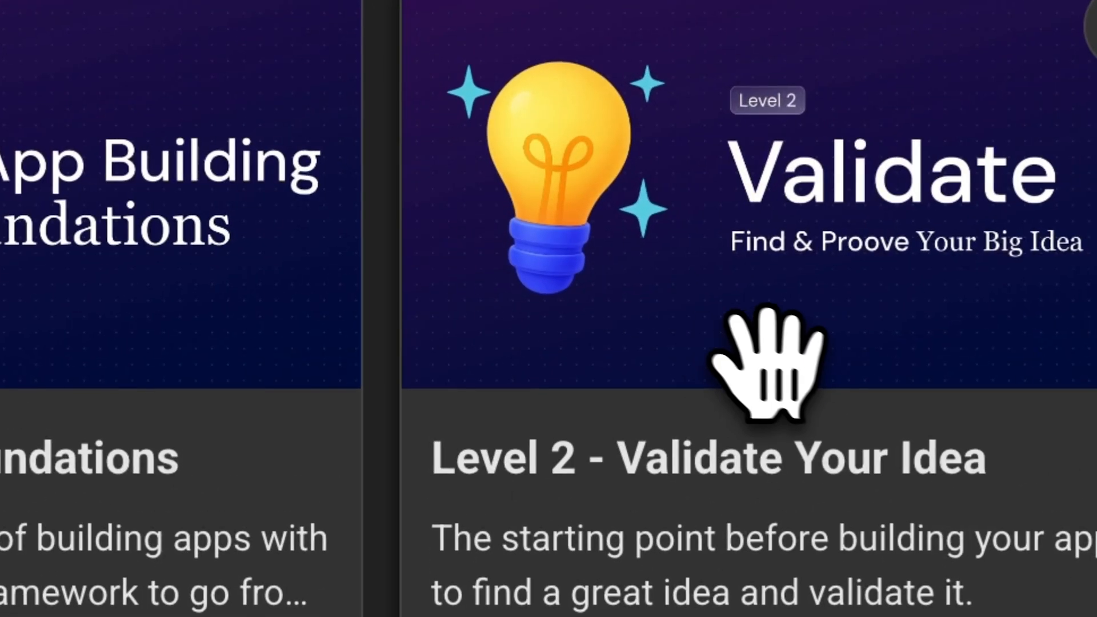
Go into the Level 2 Validate Your Idea course and its How to Validate Your Idea lesson
{"action": "left_click", "coordinate": [480, 232]}
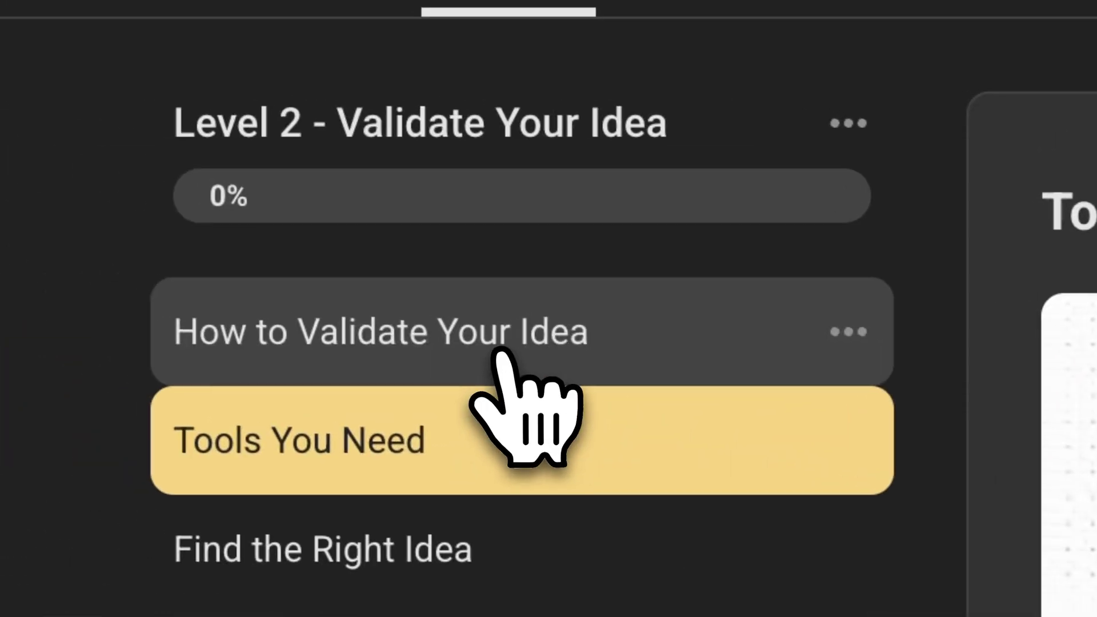
{"action": "left_click", "coordinate": [171, 214]}
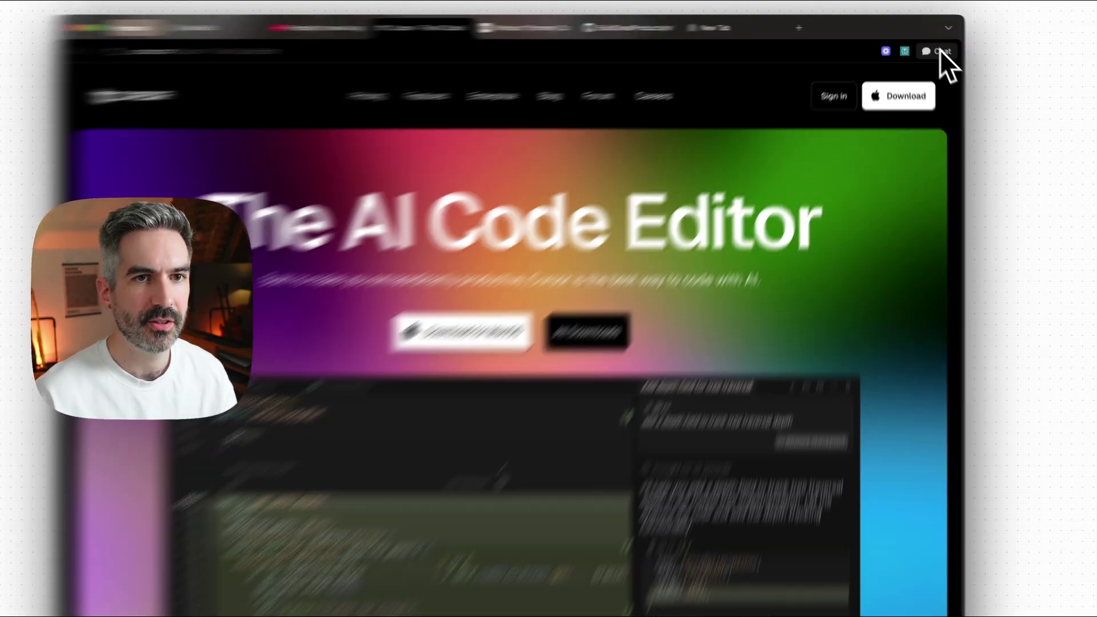
Ask the assistant to compare the Cursor page and the attached Windsurf tab
{"action": "left_click", "coordinate": [931, 47]}
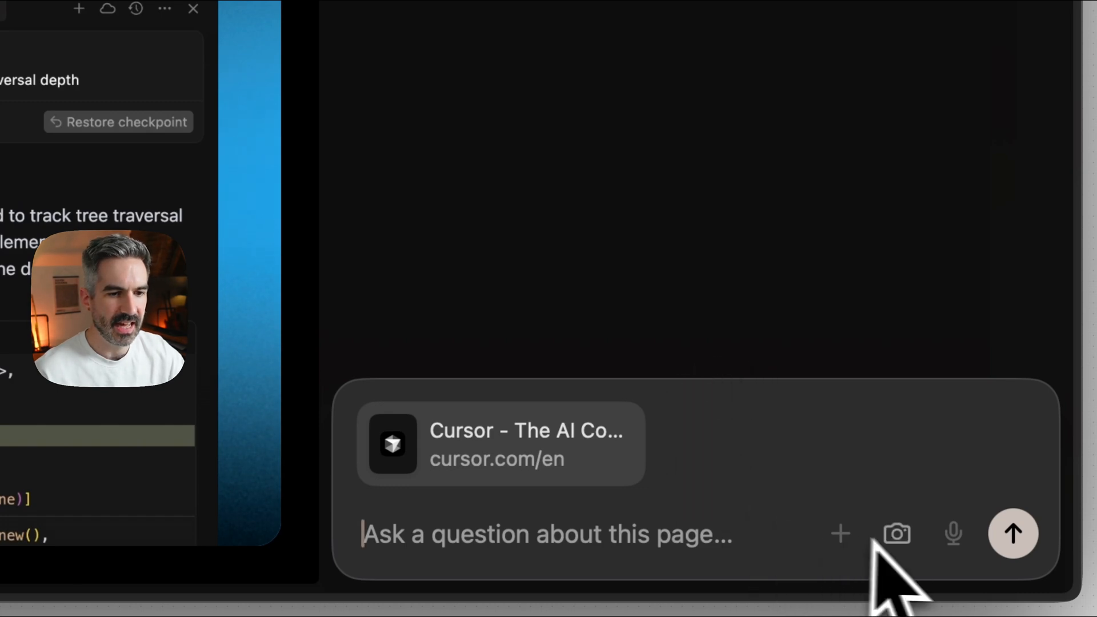
{"action": "type", "text": "@"}
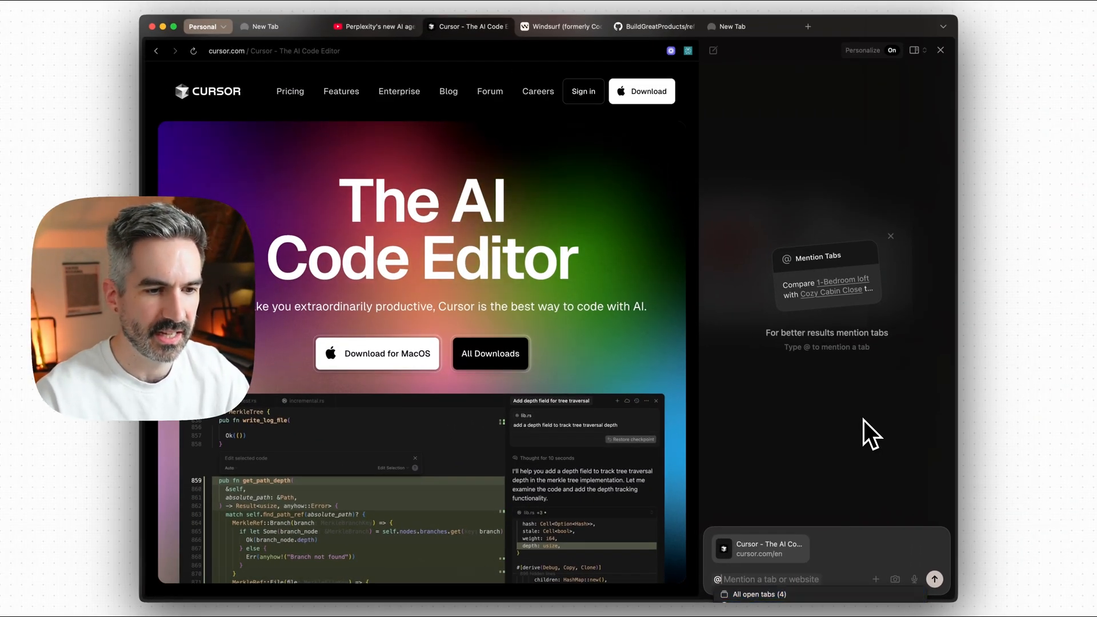
{"action": "key", "text": "Return"}
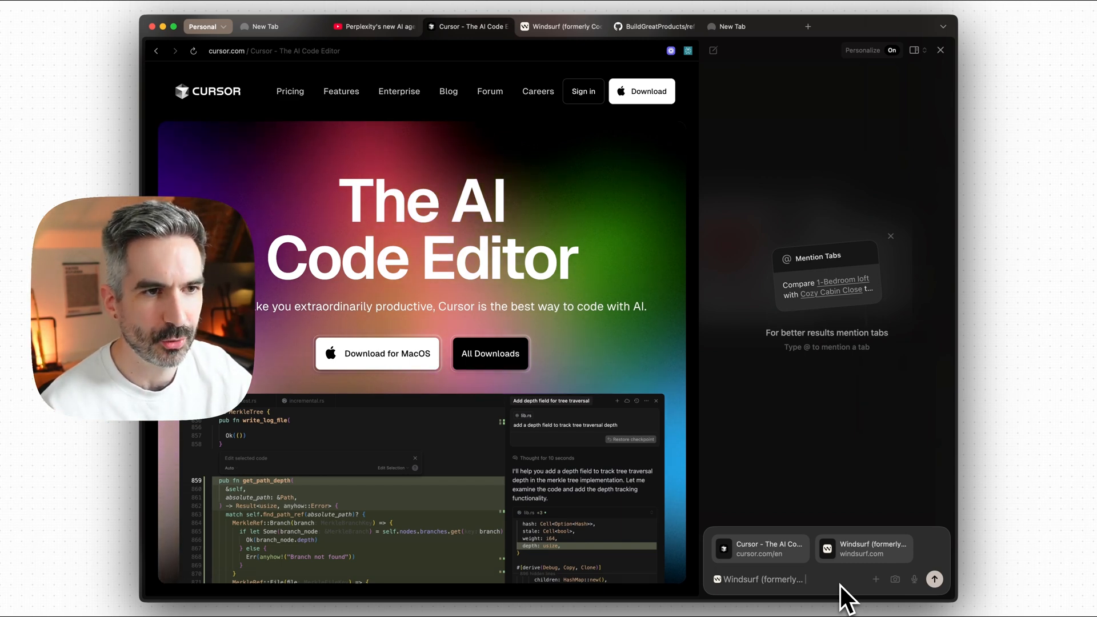
{"action": "key", "text": "Return"}
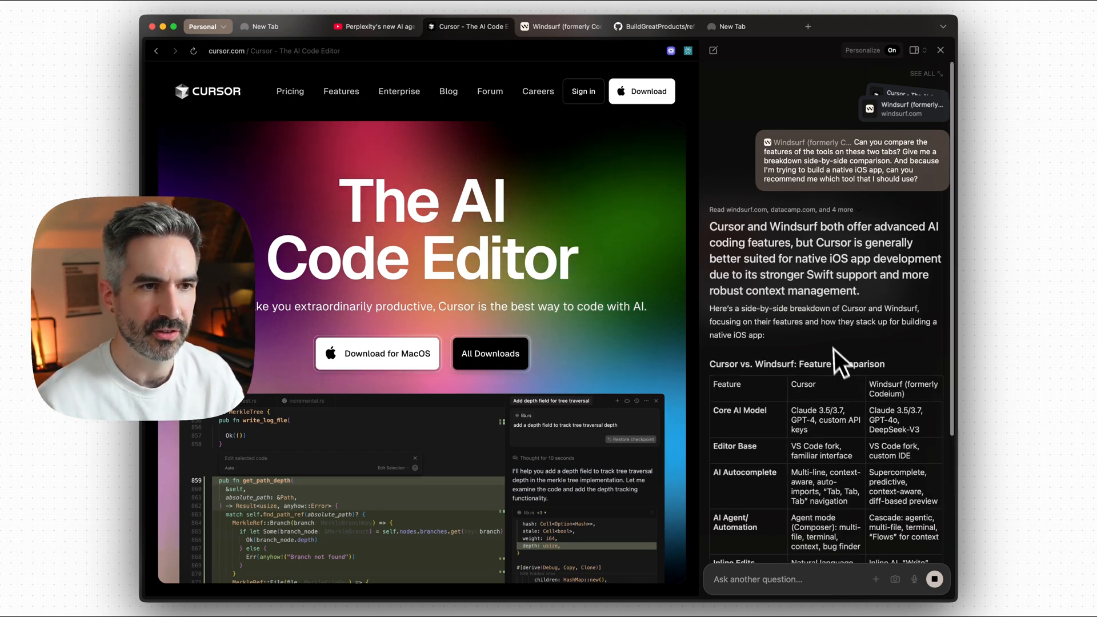
{"action": "scroll", "coordinate": [833, 343], "scroll_direction": "down", "scroll_amount": 3}
{"action": "scroll", "coordinate": [838, 317], "scroll_direction": "down", "scroll_amount": 3}
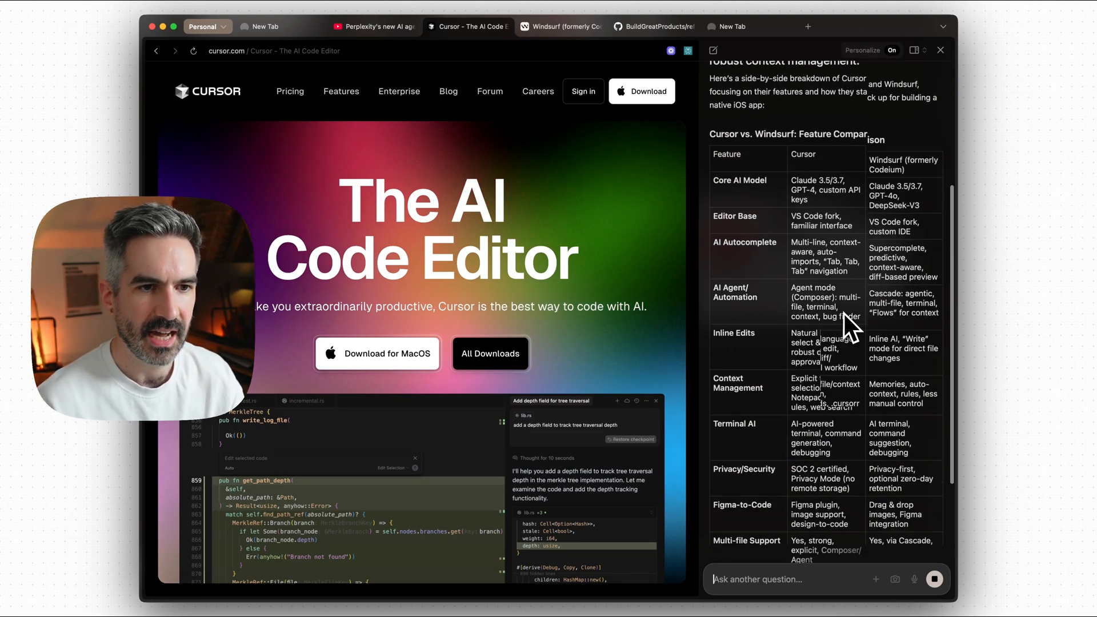
{"action": "scroll", "coordinate": [840, 318], "scroll_direction": "down", "scroll_amount": 3}
{"action": "scroll", "coordinate": [833, 325], "scroll_direction": "down", "scroll_amount": 2}
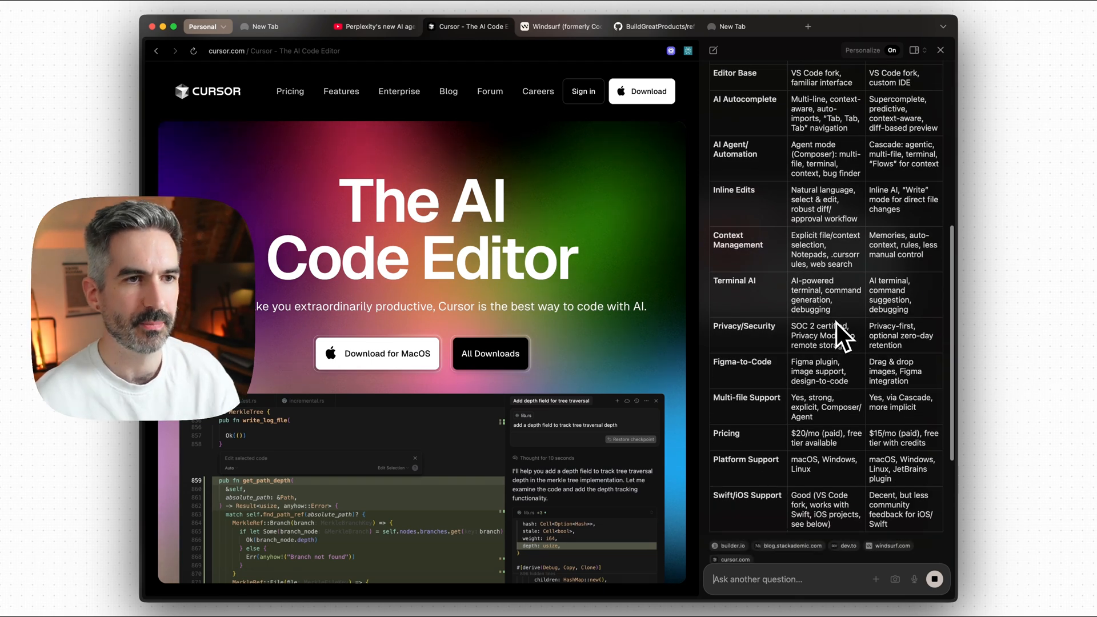
{"action": "scroll", "coordinate": [841, 326], "scroll_direction": "down", "scroll_amount": 3}
{"action": "scroll", "coordinate": [847, 326], "scroll_direction": "down", "scroll_amount": 3}
{"action": "scroll", "coordinate": [846, 326], "scroll_direction": "down", "scroll_amount": 2}
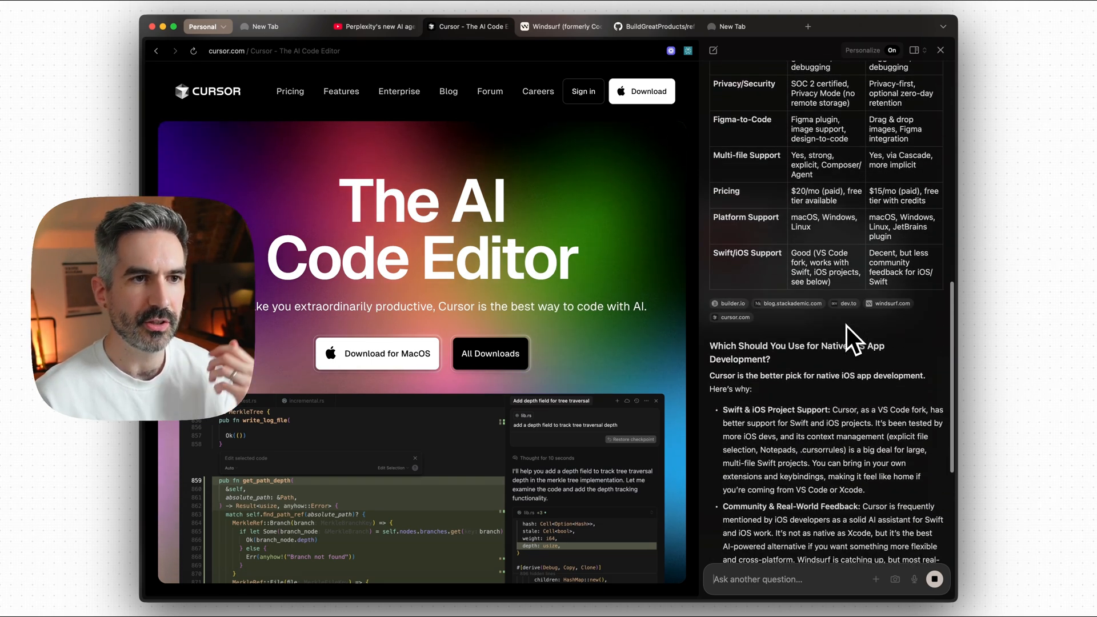
{"action": "scroll", "coordinate": [847, 326], "scroll_direction": "down", "scroll_amount": 2}
{"action": "scroll", "coordinate": [848, 333], "scroll_direction": "down", "scroll_amount": 1}
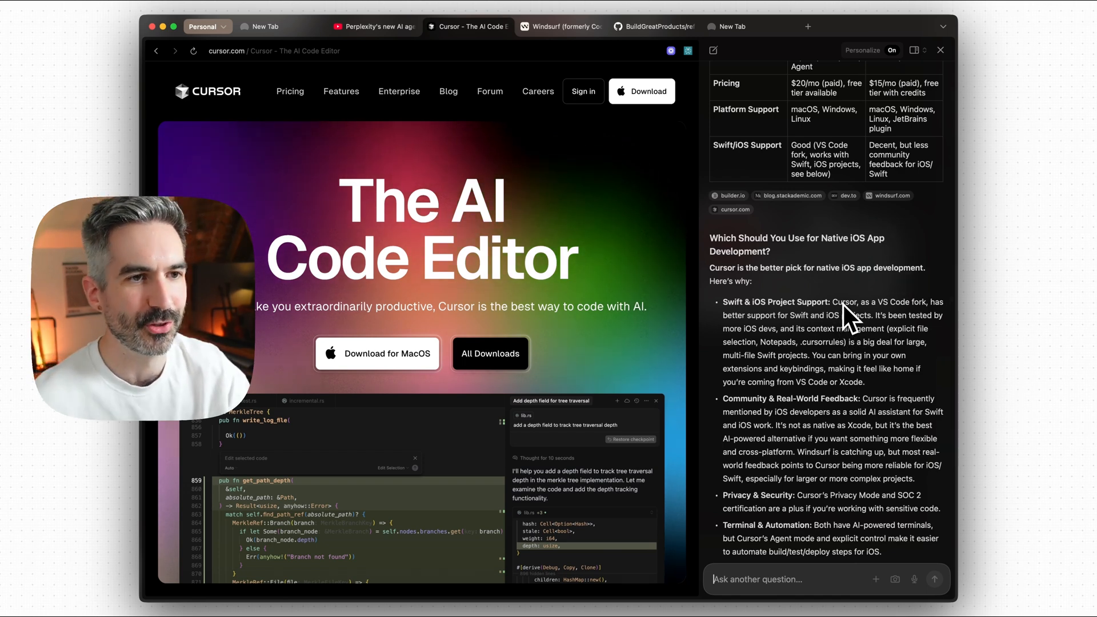
{"action": "scroll", "coordinate": [836, 293], "scroll_direction": "up", "scroll_amount": 3}
{"action": "scroll", "coordinate": [837, 293], "scroll_direction": "up", "scroll_amount": 3}
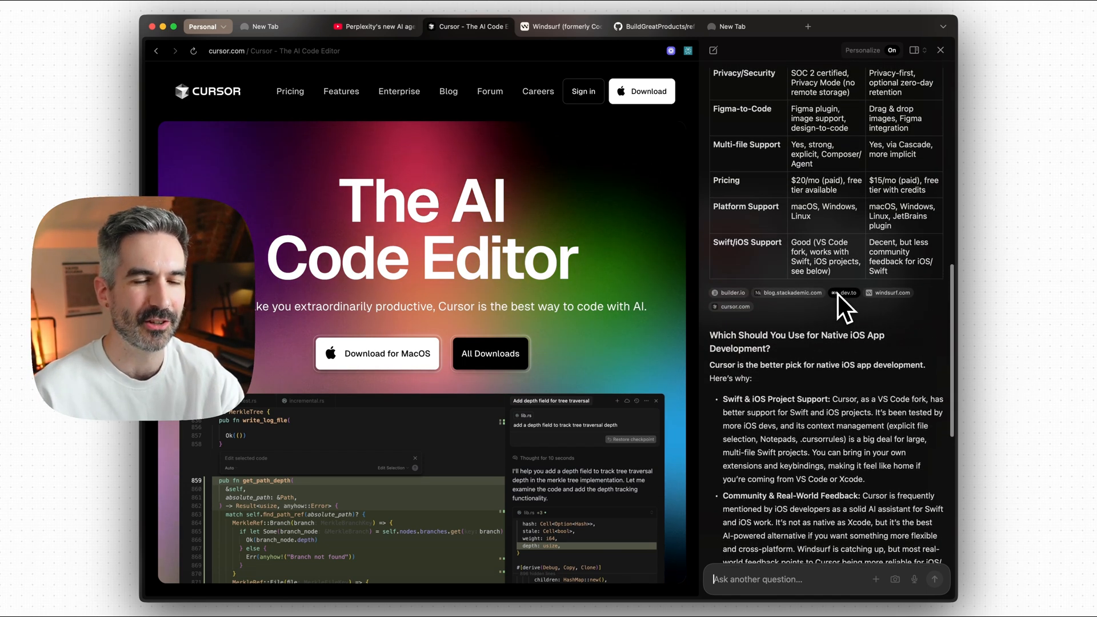
{"action": "scroll", "coordinate": [838, 294], "scroll_direction": "up", "scroll_amount": 3}
{"action": "scroll", "coordinate": [838, 295], "scroll_direction": "up", "scroll_amount": 3}
{"action": "scroll", "coordinate": [838, 294], "scroll_direction": "down", "scroll_amount": 3}
{"action": "scroll", "coordinate": [838, 294], "scroll_direction": "down", "scroll_amount": 3}
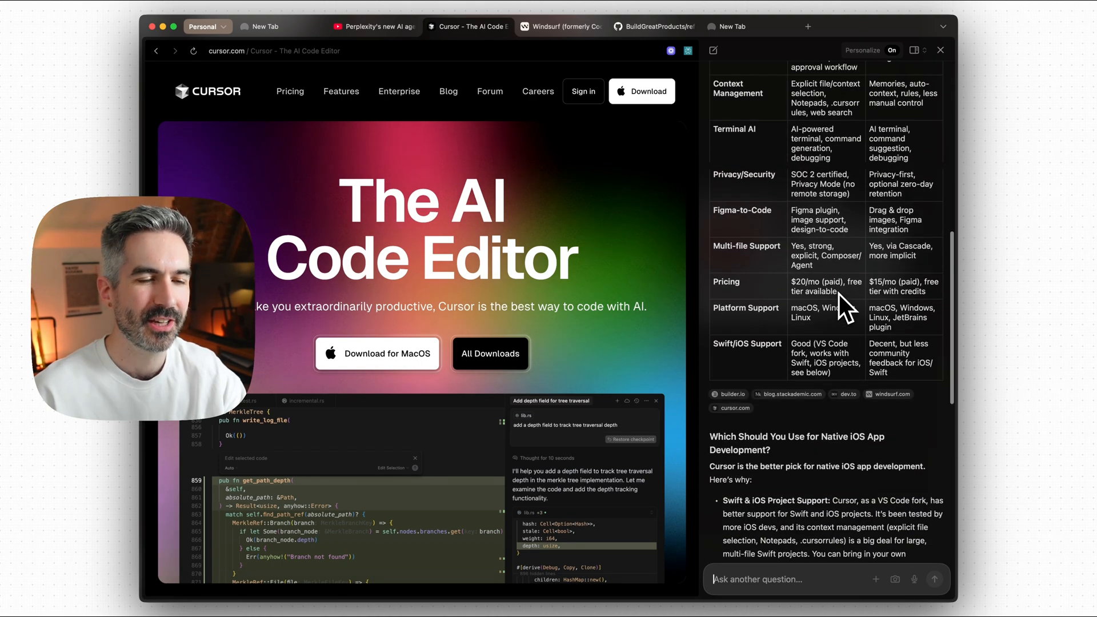
{"action": "scroll", "coordinate": [839, 294], "scroll_direction": "down", "scroll_amount": 3}
{"action": "scroll", "coordinate": [845, 293], "scroll_direction": "down", "scroll_amount": 2}
{"action": "scroll", "coordinate": [844, 294], "scroll_direction": "down", "scroll_amount": 1}
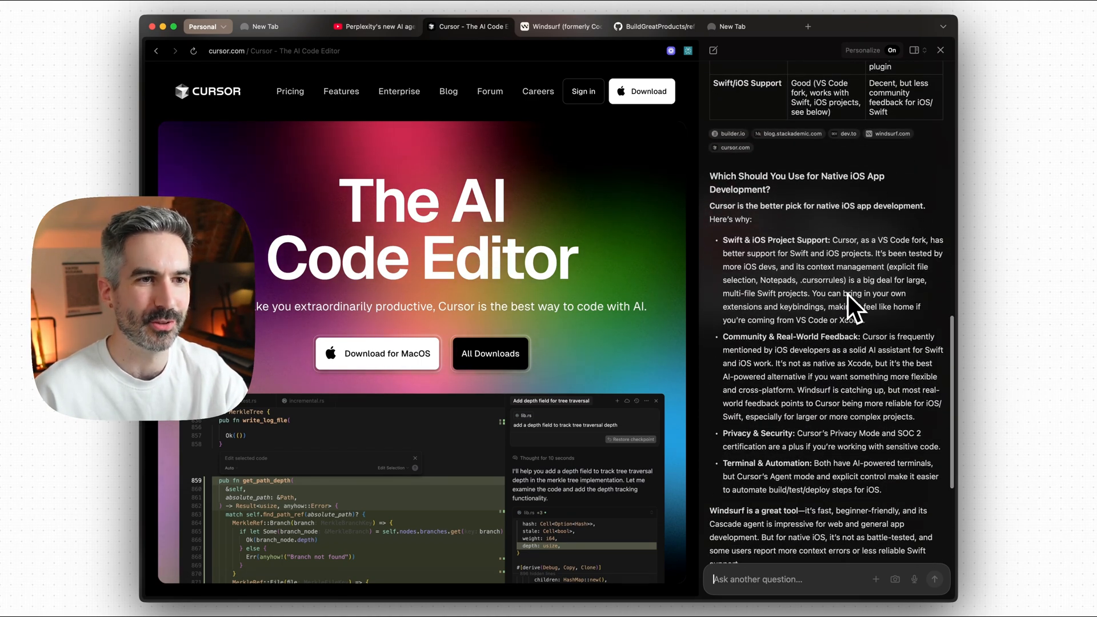
{"action": "scroll", "coordinate": [848, 295], "scroll_direction": "down", "scroll_amount": 2}
{"action": "scroll", "coordinate": [848, 295], "scroll_direction": "down", "scroll_amount": 2}
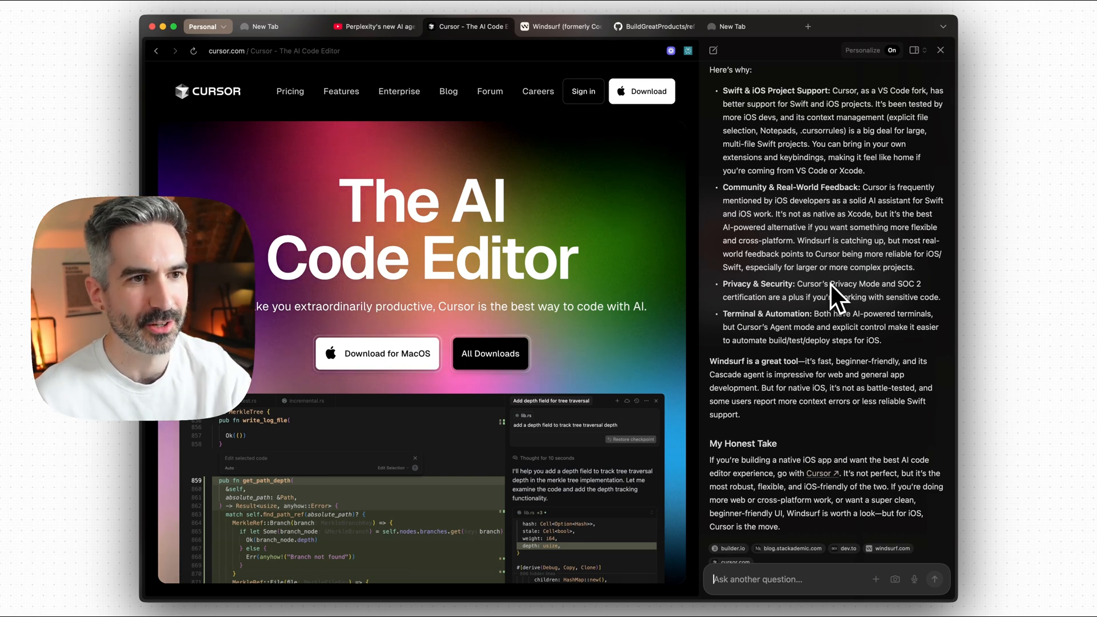
{"action": "scroll", "coordinate": [817, 273], "scroll_direction": "up", "scroll_amount": 2}
{"action": "scroll", "coordinate": [814, 271], "scroll_direction": "up", "scroll_amount": 2}
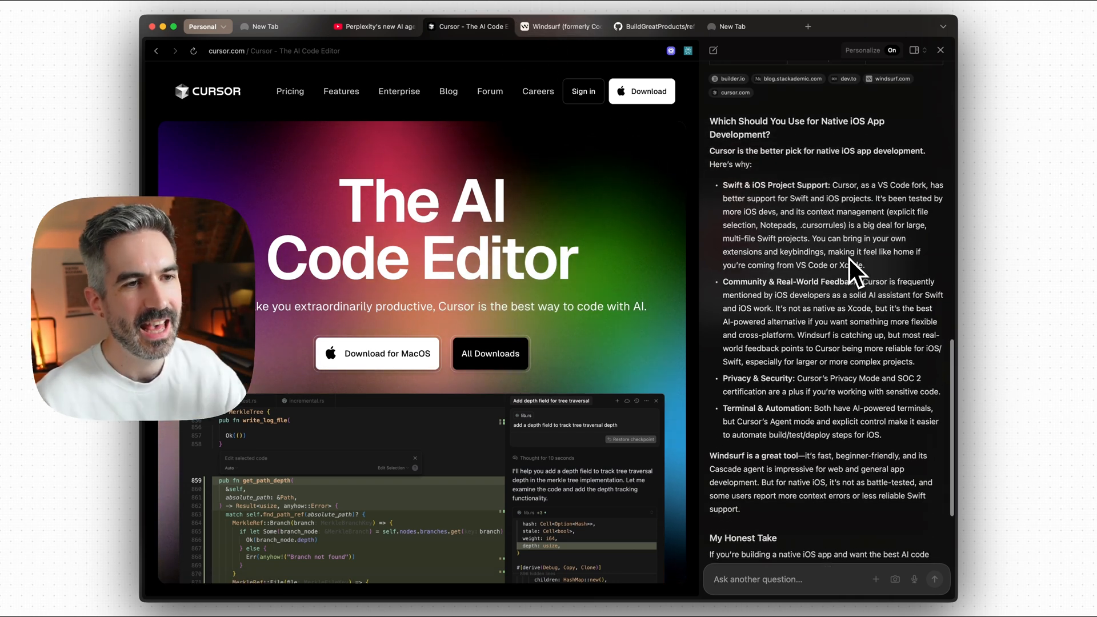
{"action": "scroll", "coordinate": [849, 262], "scroll_direction": "down", "scroll_amount": 4}
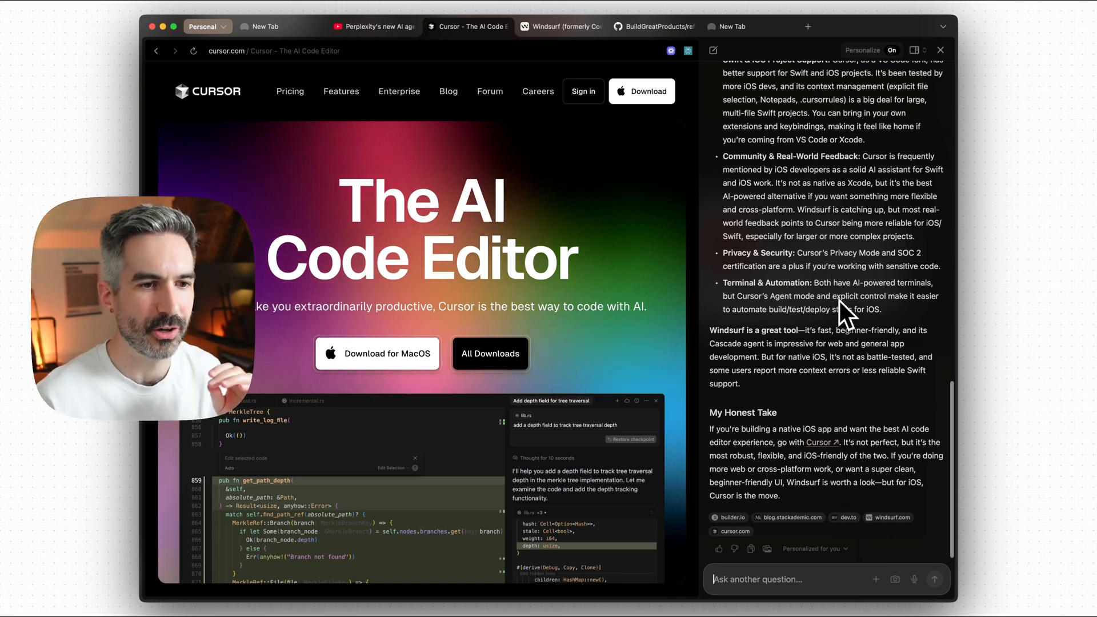
{"action": "scroll", "coordinate": [838, 305], "scroll_direction": "down", "scroll_amount": 1}
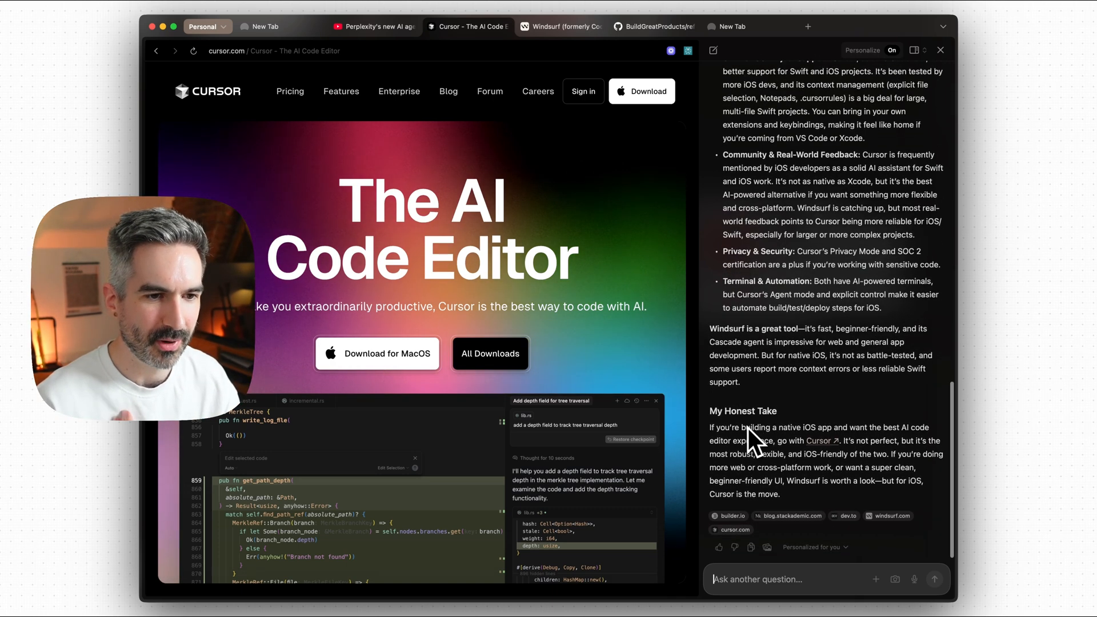
{"action": "scroll", "coordinate": [760, 442], "scroll_direction": "up", "scroll_amount": 1}
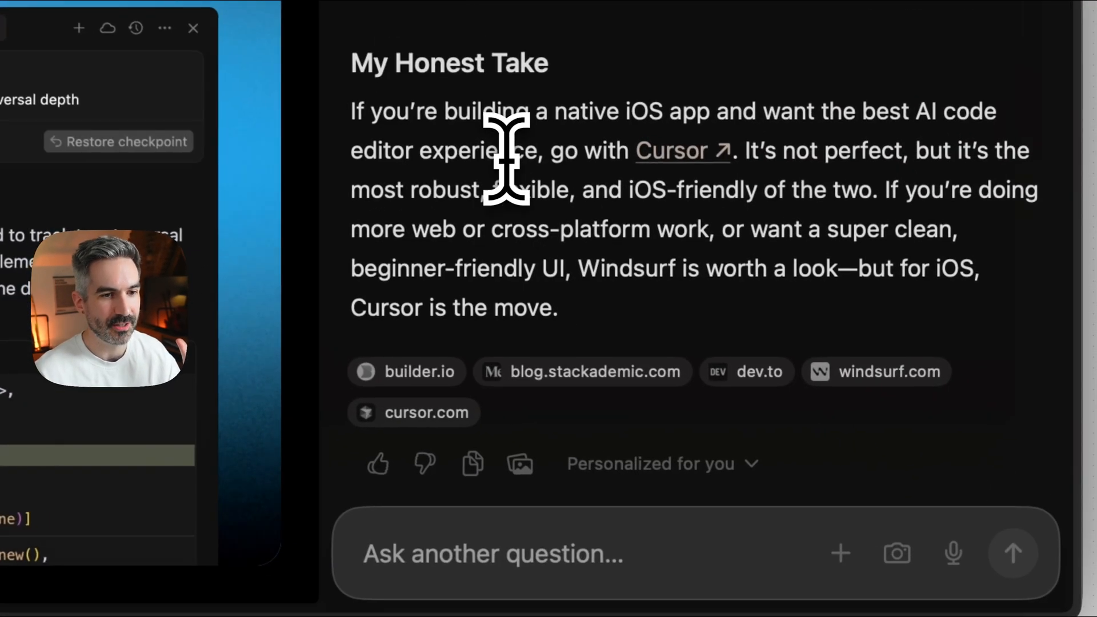
{"action": "left_click_drag", "start_coordinate": [353, 63], "coordinate": [778, 257]}
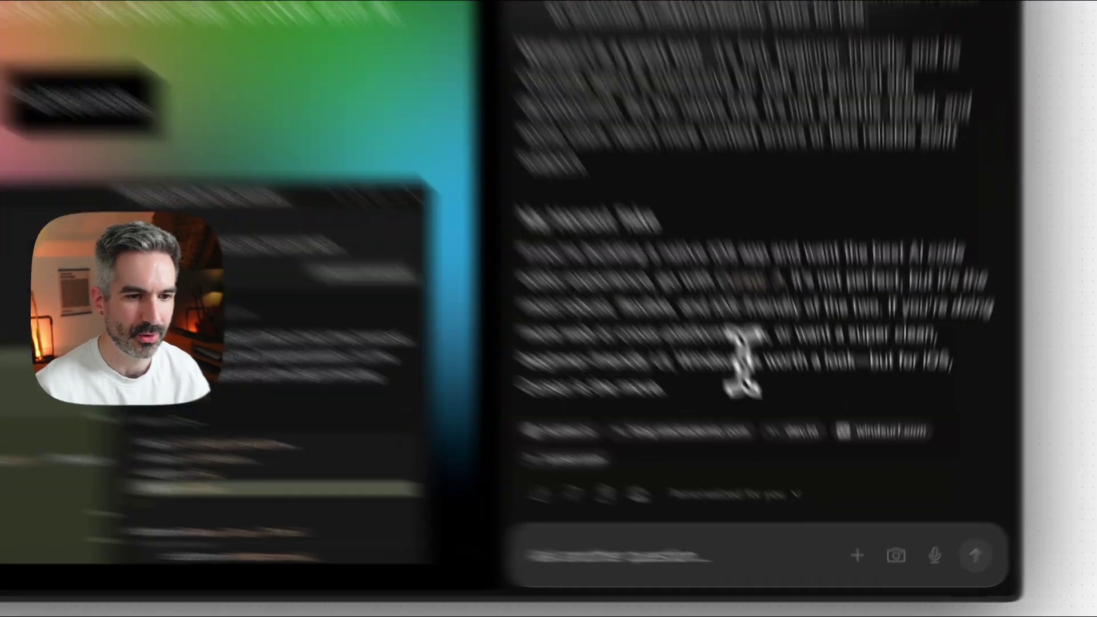
{"action": "left_click_drag", "start_coordinate": [674, 248], "coordinate": [839, 250]}
{"action": "left_click", "coordinate": [955, 257]}
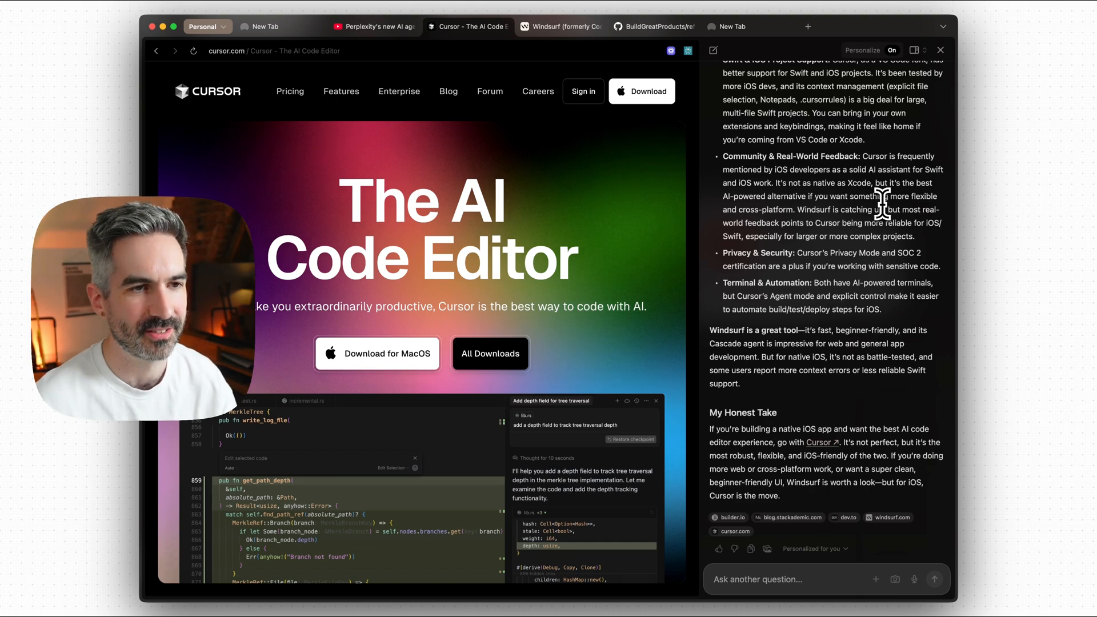
{"action": "mouse_move", "coordinate": [651, 27]}
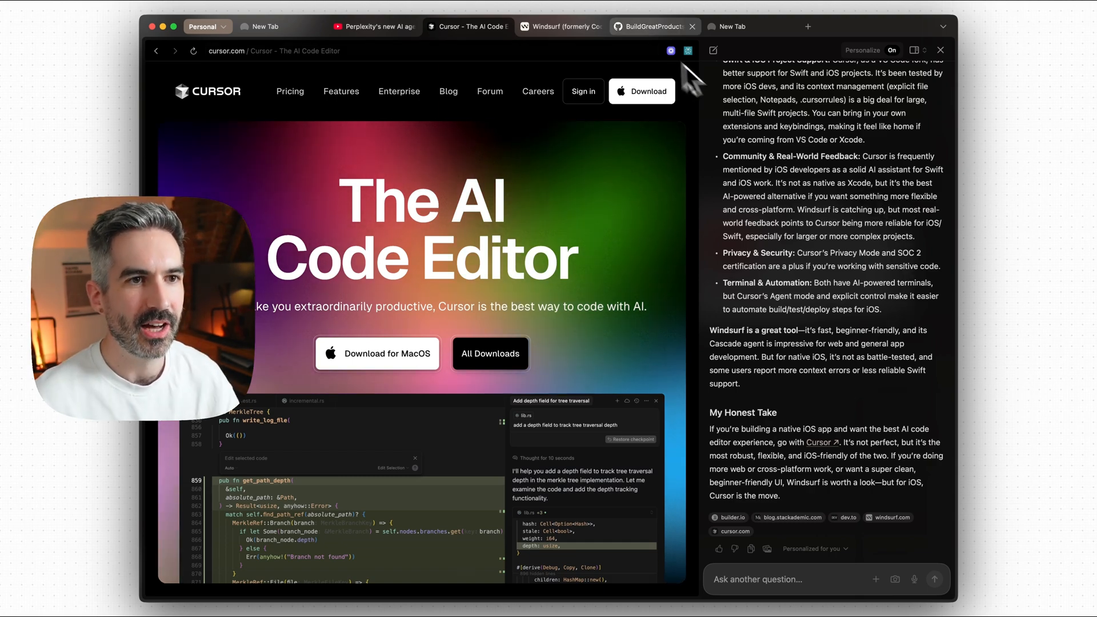
Switch to the BuildGreatProducts refs-waitlist repository and start an assistant chat beside it
{"action": "left_click", "coordinate": [646, 31]}
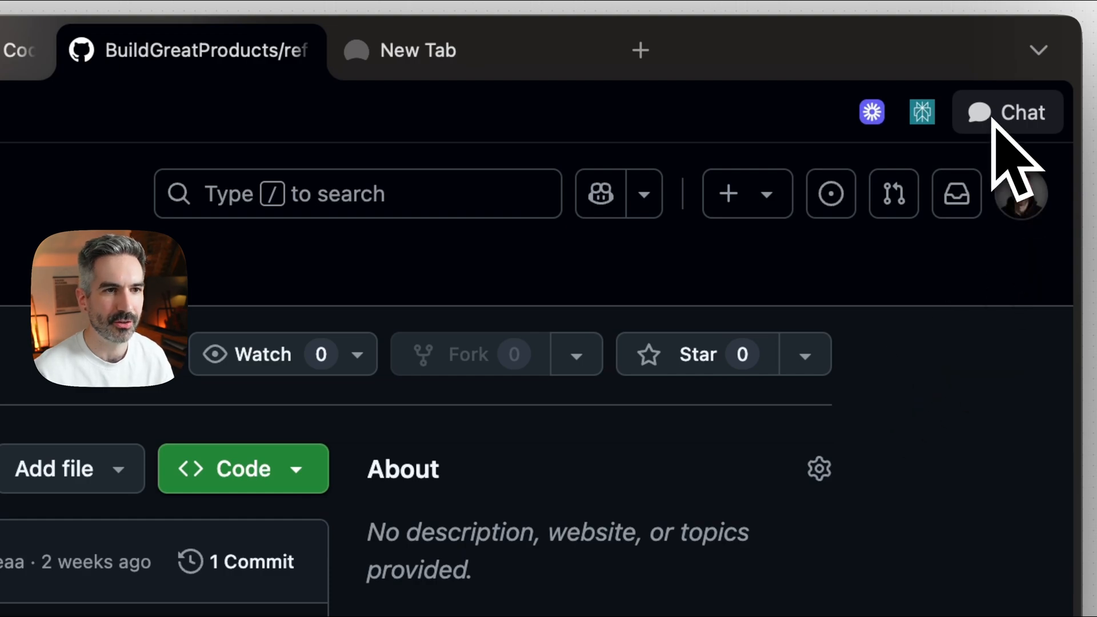
{"action": "left_click", "coordinate": [1054, 113]}
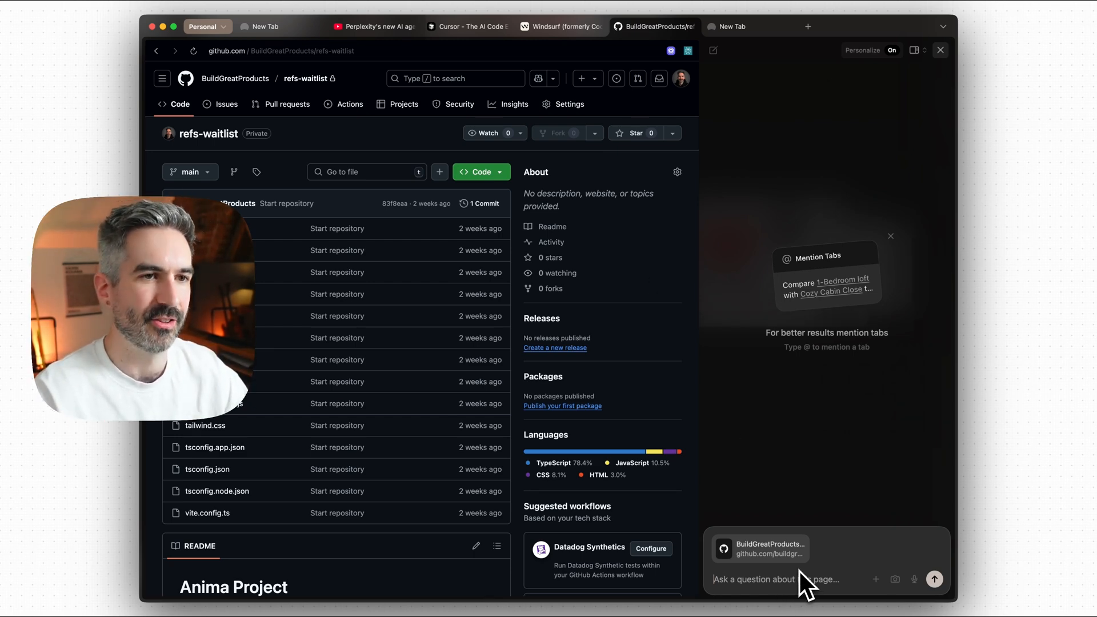
{"action": "type", "text": "/code"}
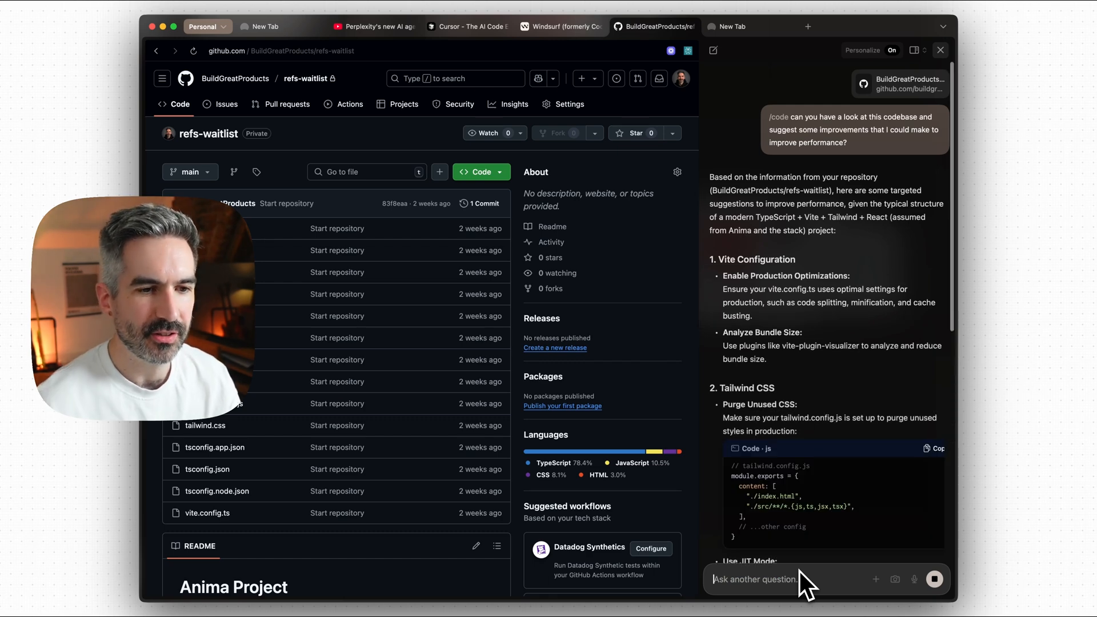
{"action": "scroll", "coordinate": [844, 343], "scroll_direction": "down", "scroll_amount": 3}
{"action": "scroll", "coordinate": [836, 339], "scroll_direction": "down", "scroll_amount": 2}
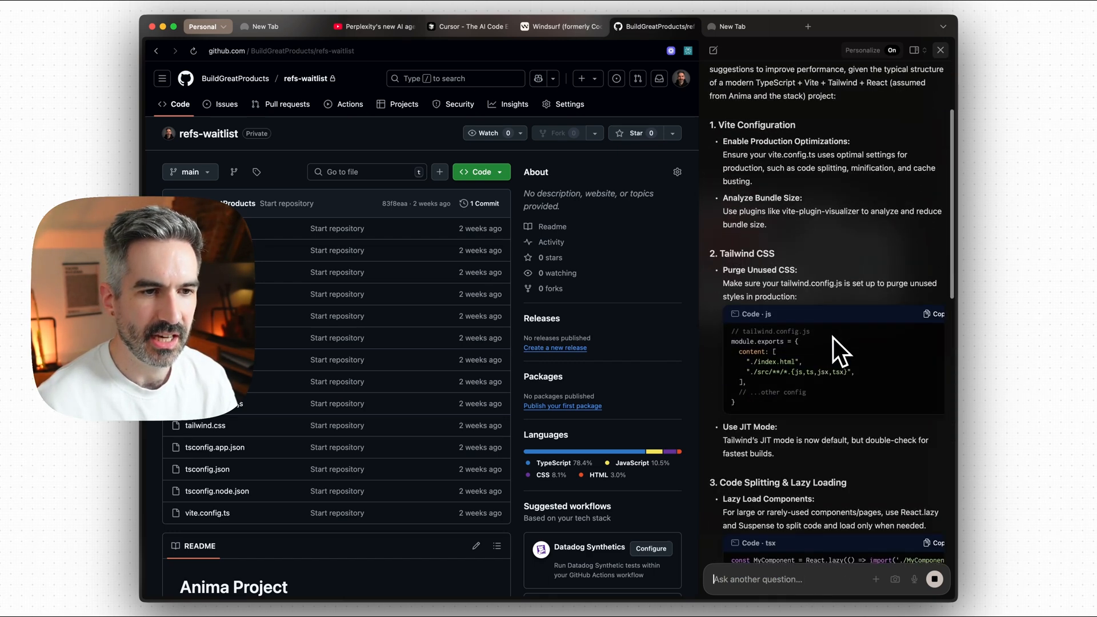
{"action": "scroll", "coordinate": [838, 343], "scroll_direction": "down", "scroll_amount": 1}
{"action": "scroll", "coordinate": [784, 309], "scroll_direction": "up", "scroll_amount": 4}
{"action": "scroll", "coordinate": [788, 283], "scroll_direction": "up", "scroll_amount": 3}
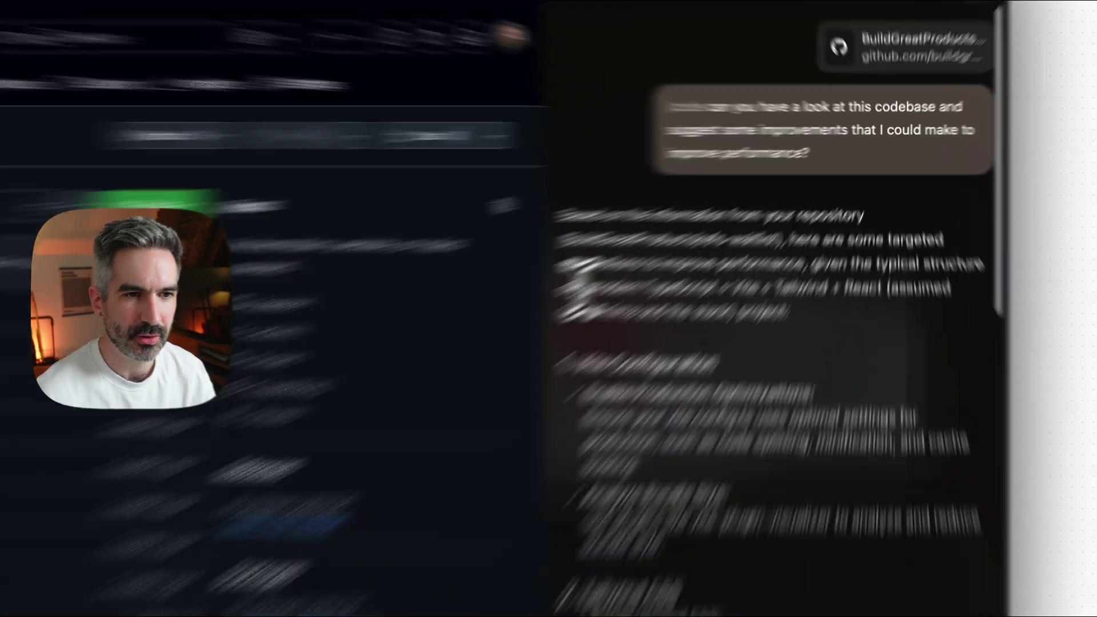
Highlight the TypeScript + Vite stack note, then bring up the skill list in the new tab
{"action": "left_click_drag", "start_coordinate": [718, 216], "coordinate": [825, 219]}
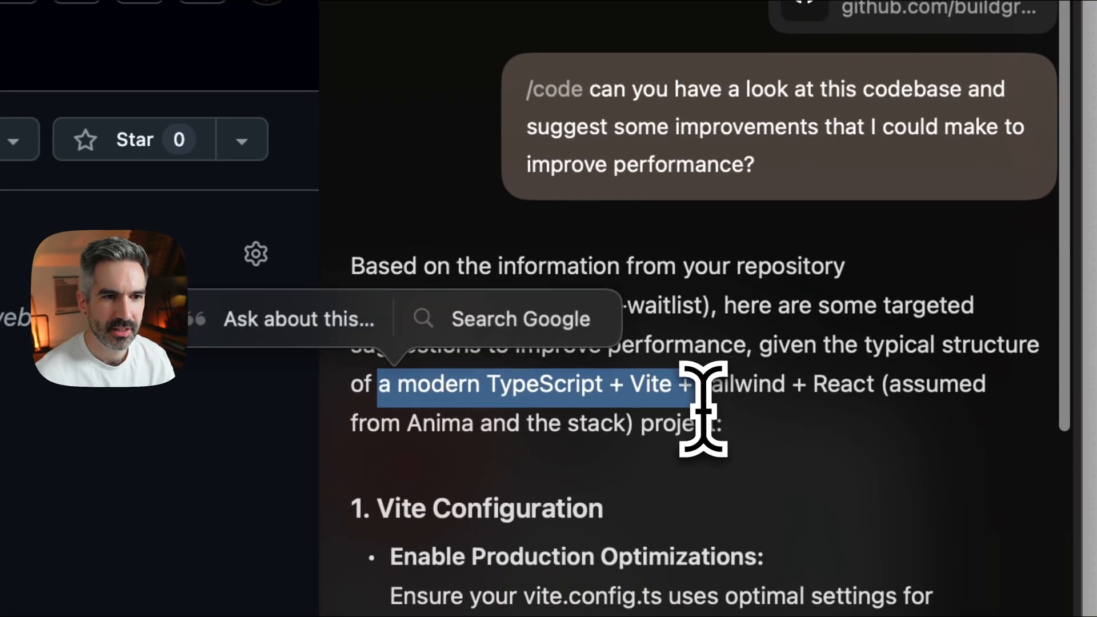
{"action": "left_click", "coordinate": [702, 409]}
{"action": "scroll", "coordinate": [660, 394], "scroll_direction": "down", "scroll_amount": 1}
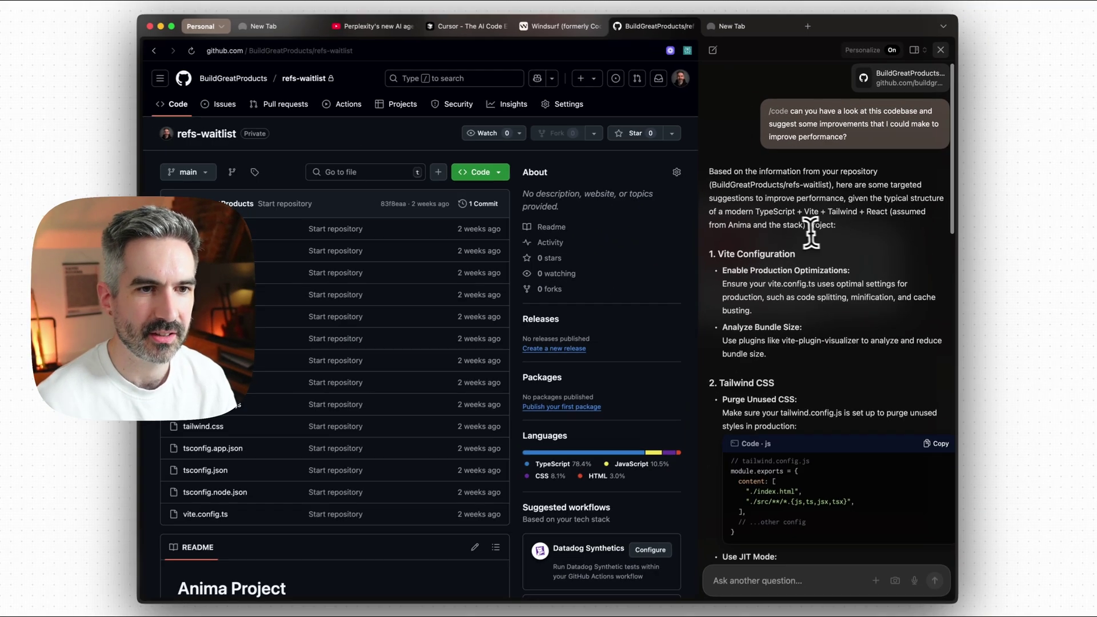
{"action": "scroll", "coordinate": [809, 231], "scroll_direction": "down", "scroll_amount": 1}
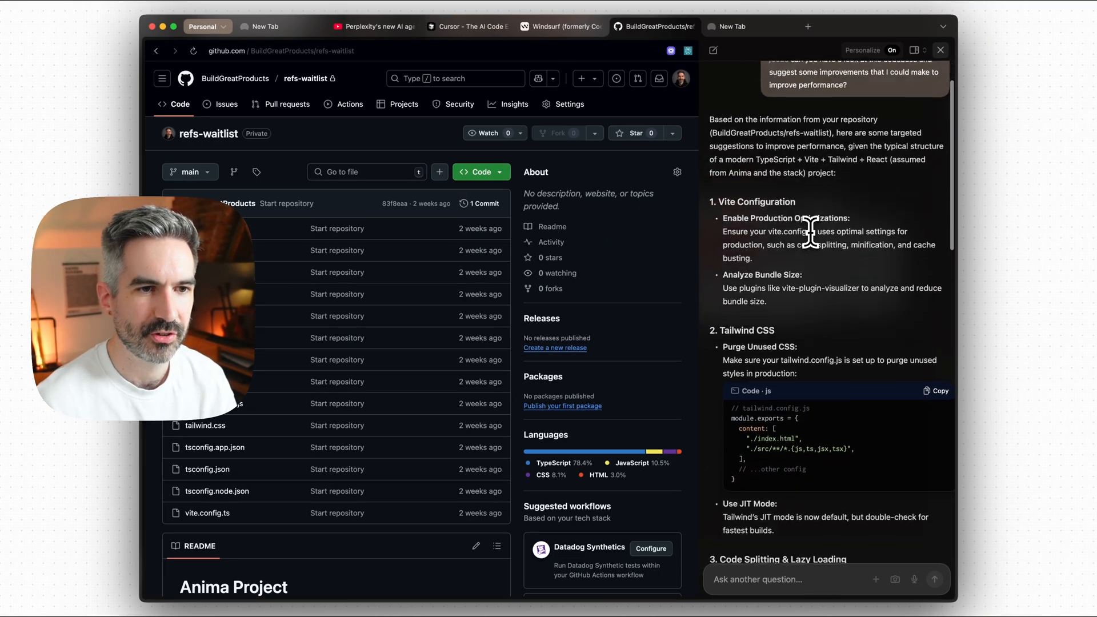
{"action": "scroll", "coordinate": [810, 233], "scroll_direction": "down", "scroll_amount": 1}
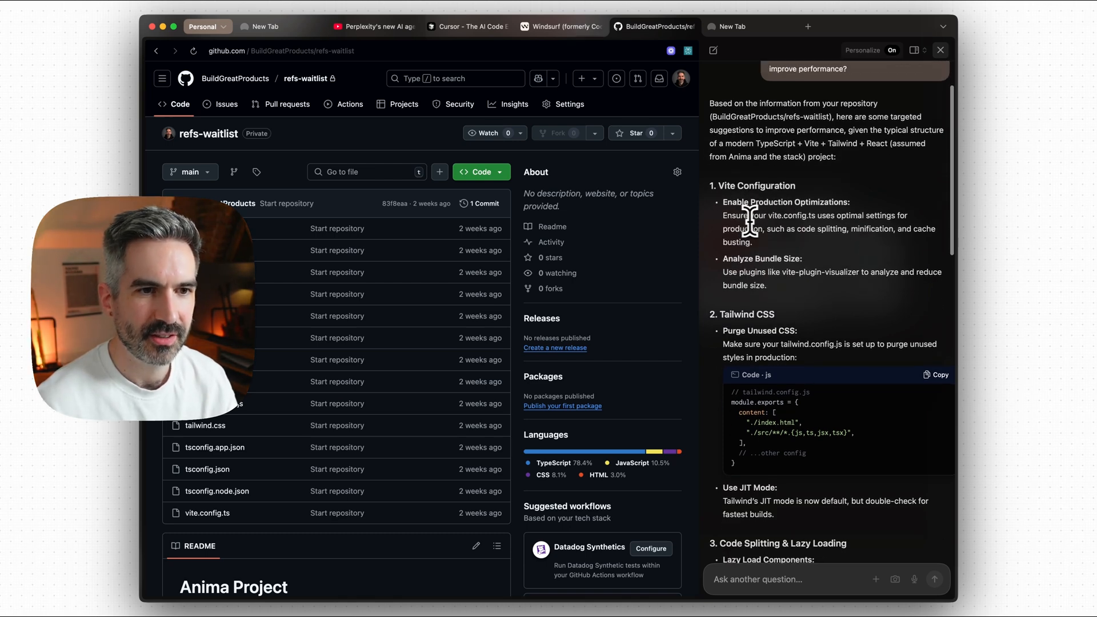
{"action": "scroll", "coordinate": [749, 221], "scroll_direction": "down", "scroll_amount": 2}
{"action": "scroll", "coordinate": [763, 227], "scroll_direction": "down", "scroll_amount": 1}
{"action": "scroll", "coordinate": [775, 238], "scroll_direction": "down", "scroll_amount": 1}
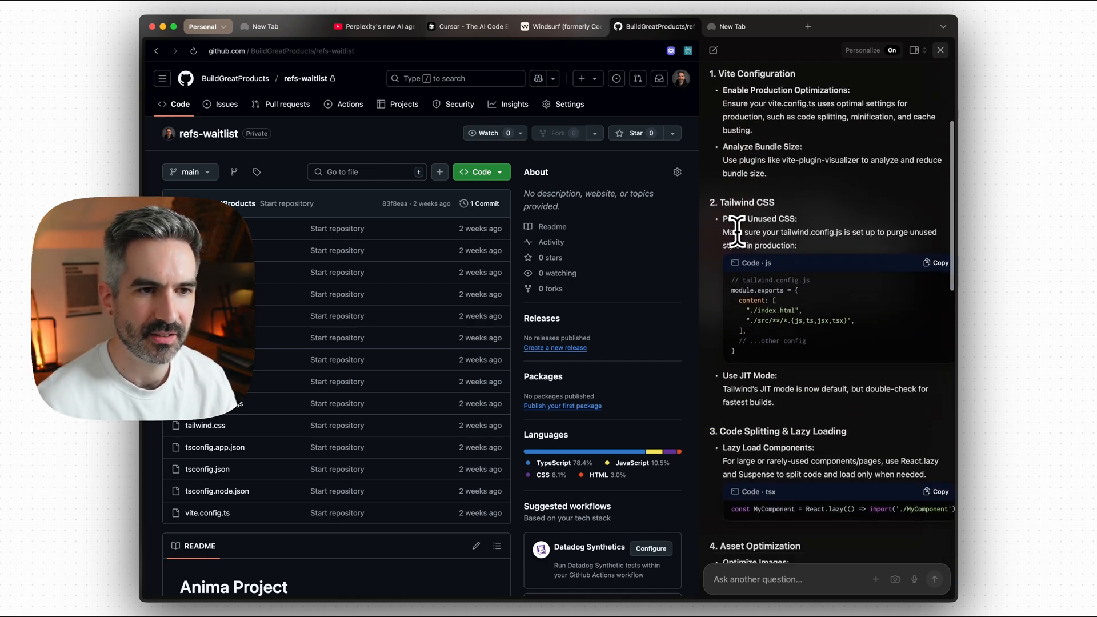
{"action": "scroll", "coordinate": [762, 231], "scroll_direction": "up", "scroll_amount": 1}
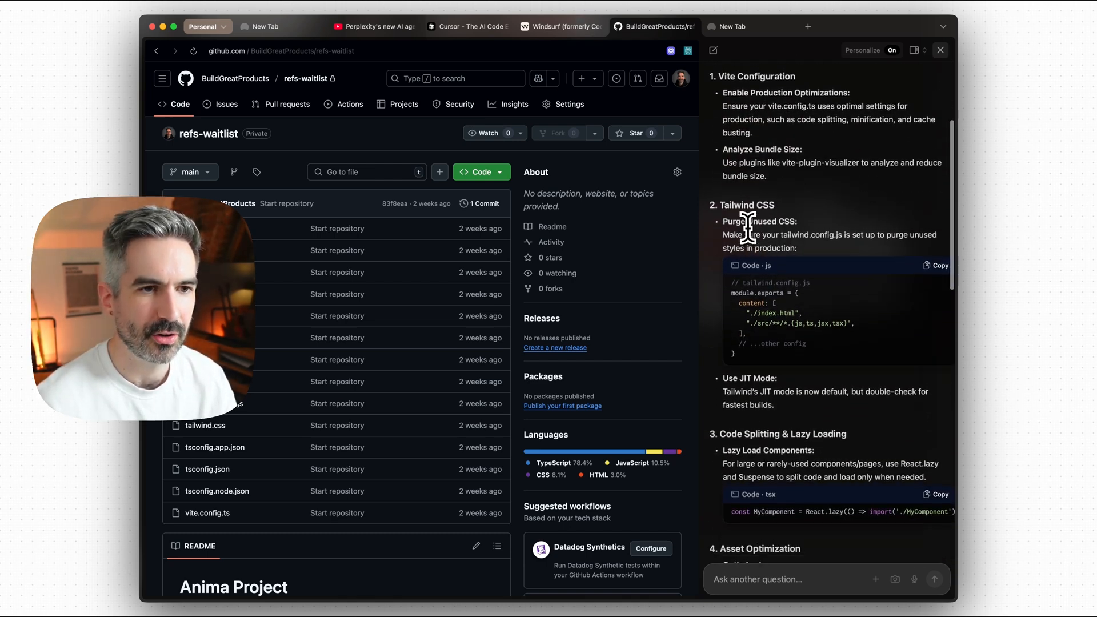
{"action": "scroll", "coordinate": [778, 229], "scroll_direction": "down", "scroll_amount": 1}
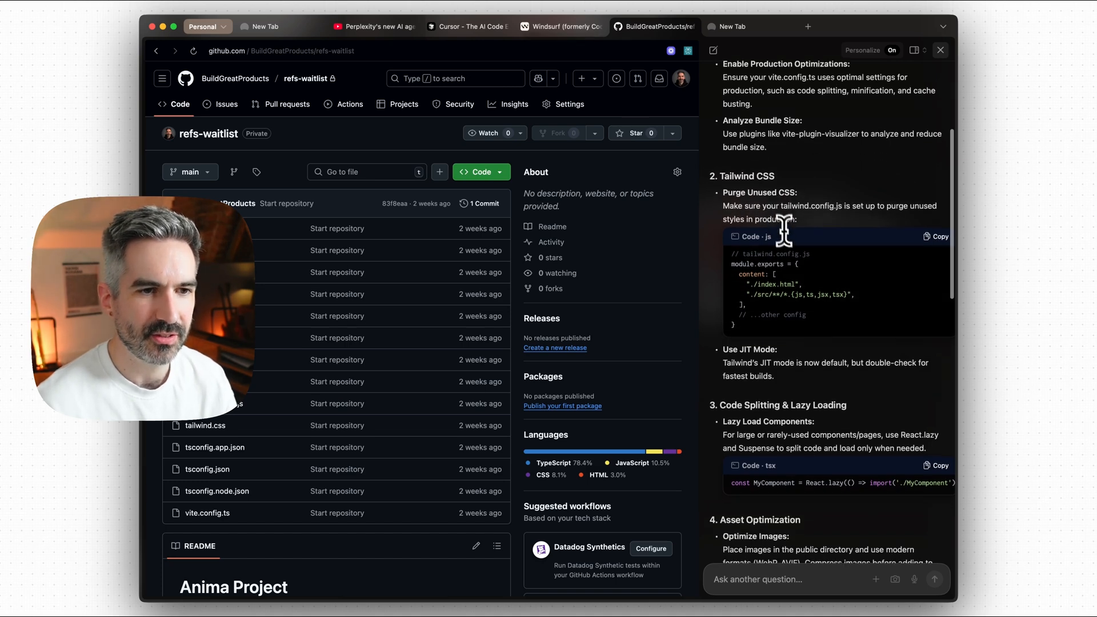
{"action": "scroll", "coordinate": [775, 211], "scroll_direction": "down", "scroll_amount": 2}
{"action": "scroll", "coordinate": [784, 257], "scroll_direction": "down", "scroll_amount": 2}
{"action": "scroll", "coordinate": [788, 279], "scroll_direction": "down", "scroll_amount": 1}
{"action": "scroll", "coordinate": [788, 284], "scroll_direction": "down", "scroll_amount": 2}
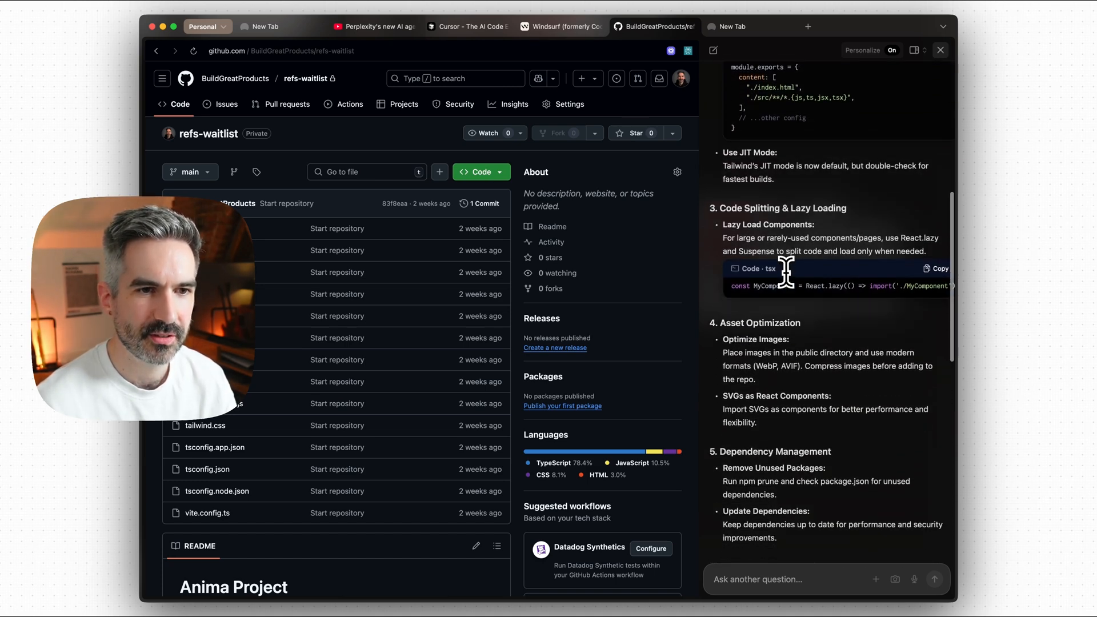
{"action": "scroll", "coordinate": [768, 246], "scroll_direction": "down", "scroll_amount": 2}
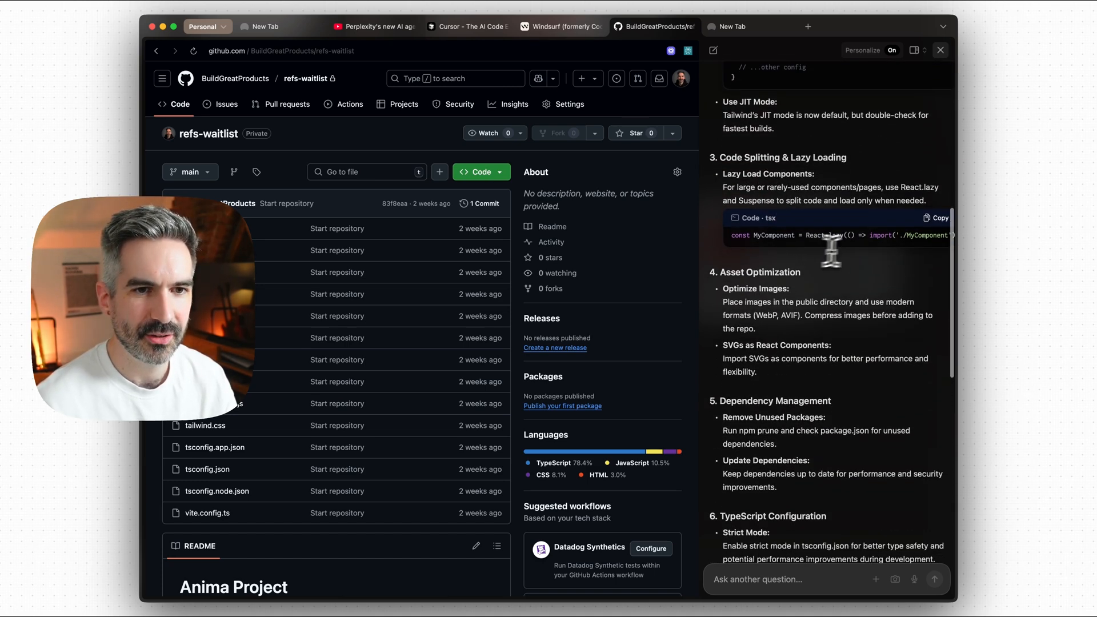
{"action": "scroll", "coordinate": [788, 240], "scroll_direction": "down", "scroll_amount": 2}
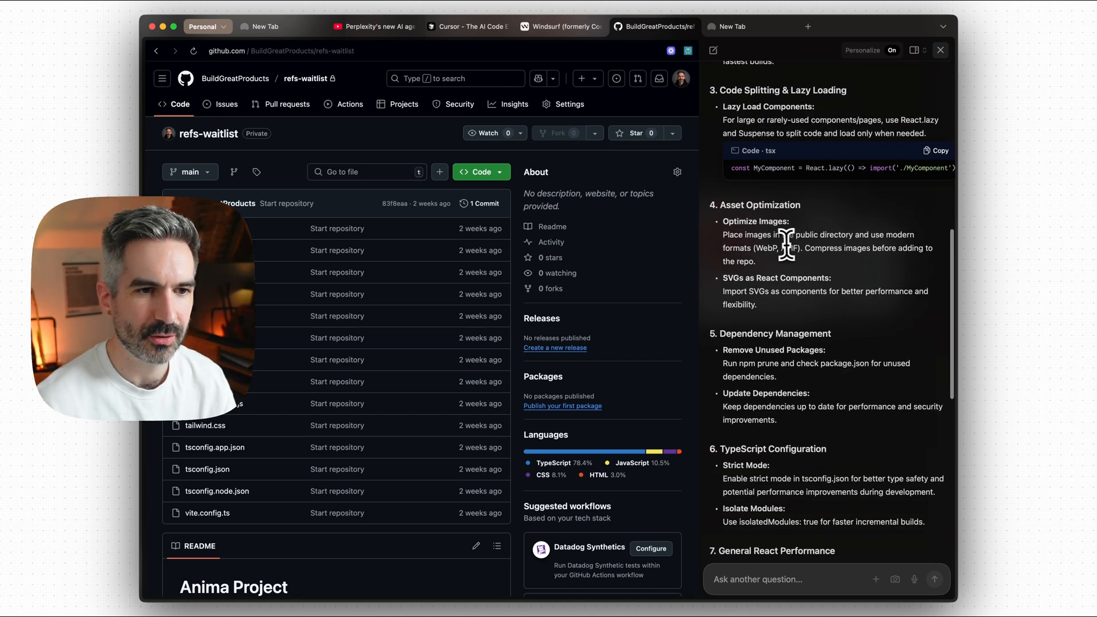
{"action": "scroll", "coordinate": [783, 240], "scroll_direction": "down", "scroll_amount": 1}
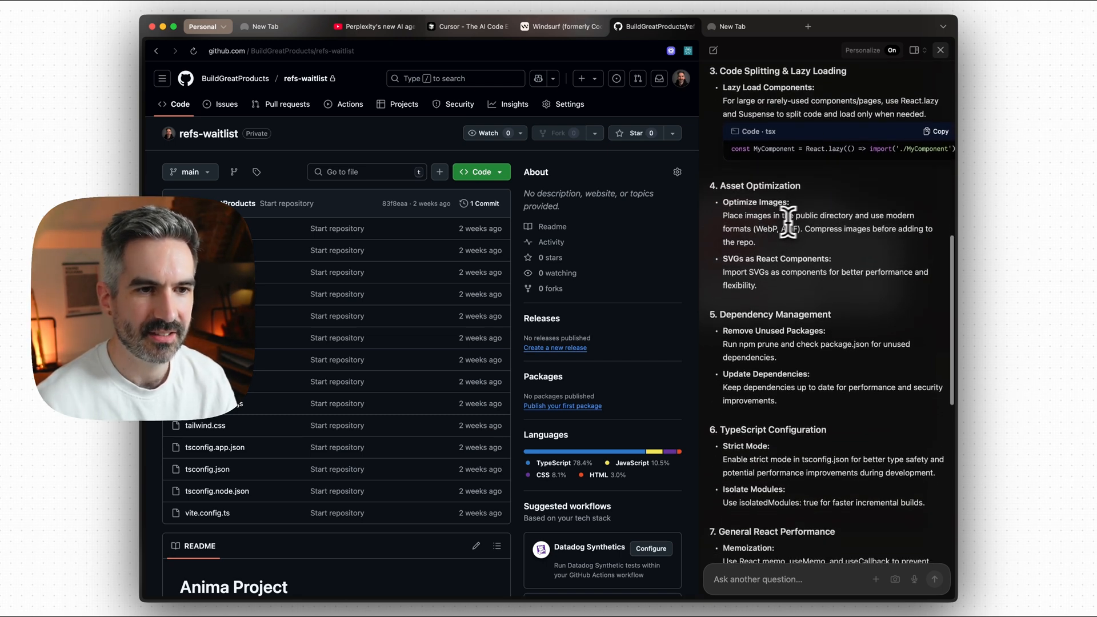
{"action": "scroll", "coordinate": [788, 221], "scroll_direction": "down", "scroll_amount": 3}
{"action": "scroll", "coordinate": [792, 221], "scroll_direction": "down", "scroll_amount": 3}
{"action": "scroll", "coordinate": [797, 221], "scroll_direction": "down", "scroll_amount": 4}
{"action": "scroll", "coordinate": [803, 222], "scroll_direction": "down", "scroll_amount": 3}
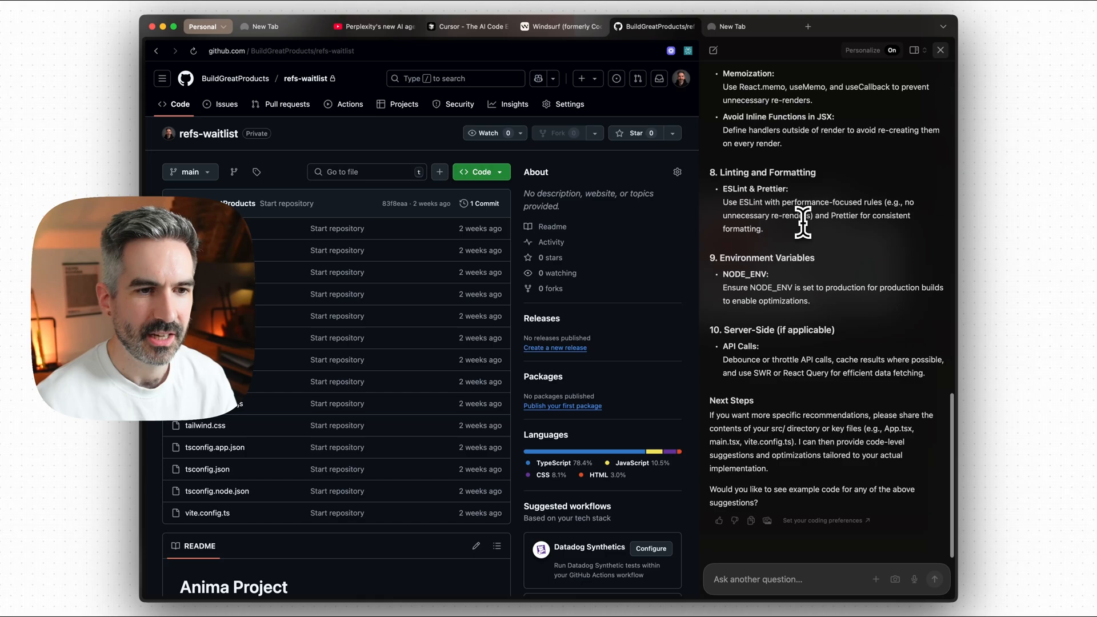
{"action": "scroll", "coordinate": [803, 221], "scroll_direction": "up", "scroll_amount": 3}
{"action": "scroll", "coordinate": [803, 222], "scroll_direction": "up", "scroll_amount": 5}
{"action": "scroll", "coordinate": [802, 222], "scroll_direction": "up", "scroll_amount": 5}
{"action": "scroll", "coordinate": [806, 221], "scroll_direction": "up", "scroll_amount": 2}
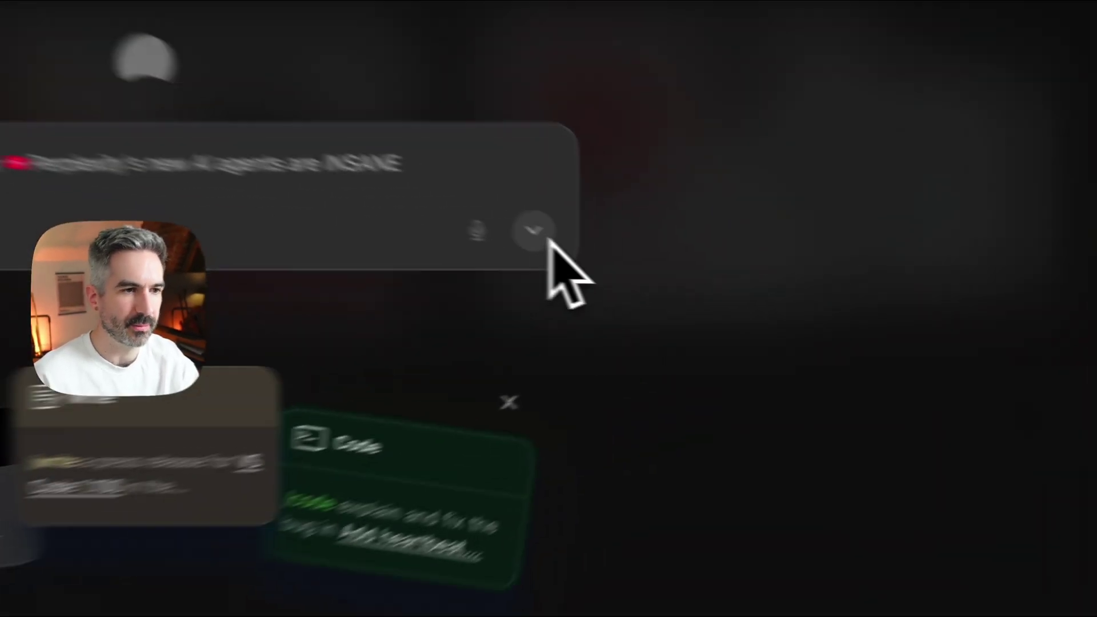
{"action": "left_click", "coordinate": [704, 288]}
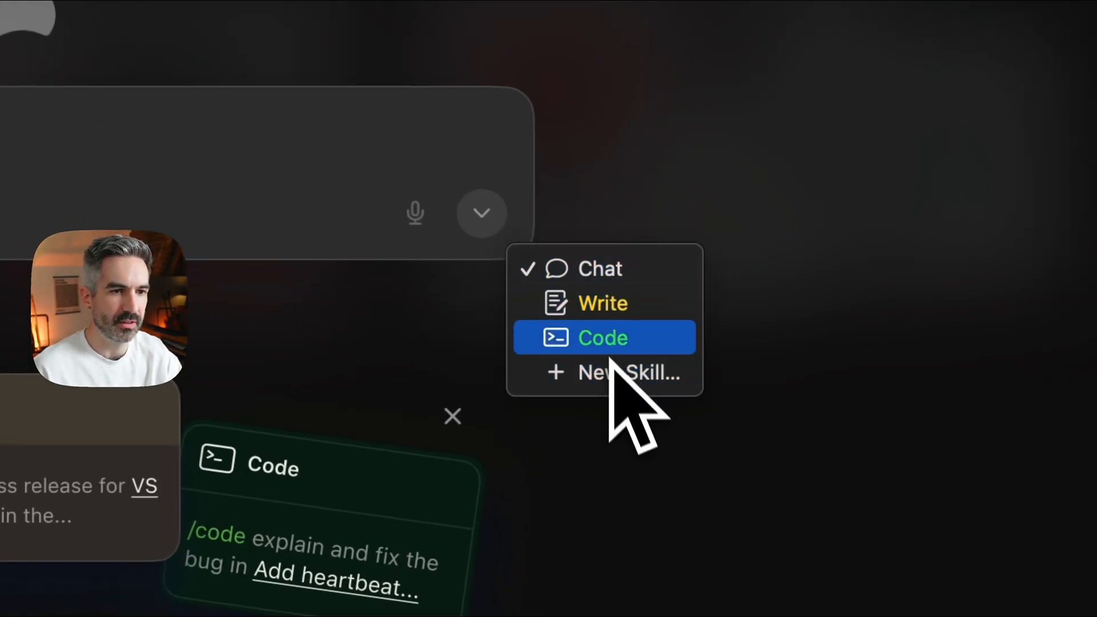
Start a New Skill and focus the custom skill prompt field for the /dailyreport definition
{"action": "left_click", "coordinate": [617, 372]}
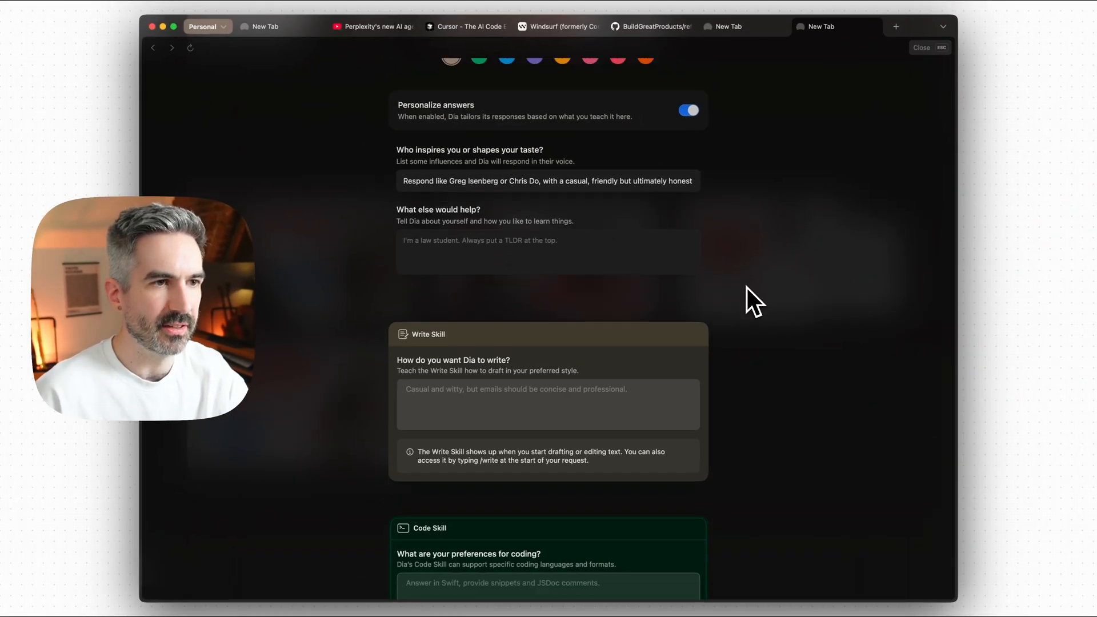
{"action": "scroll", "coordinate": [746, 288], "scroll_direction": "down", "scroll_amount": 5}
{"action": "scroll", "coordinate": [747, 287], "scroll_direction": "down", "scroll_amount": 3}
{"action": "scroll", "coordinate": [746, 287], "scroll_direction": "up", "scroll_amount": 3}
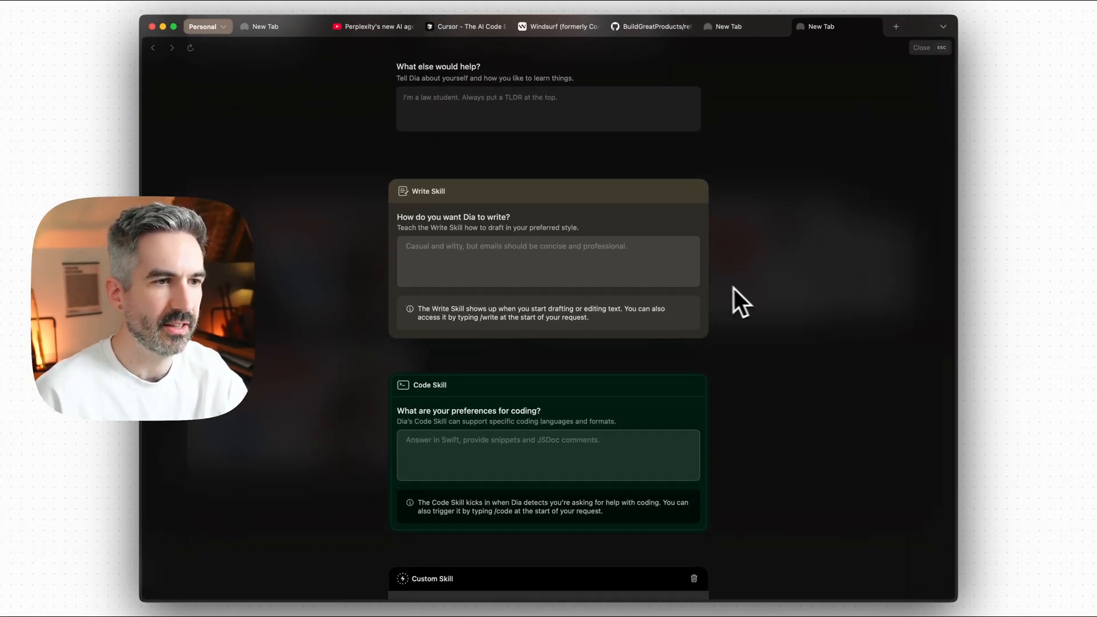
{"action": "scroll", "coordinate": [734, 287], "scroll_direction": "up", "scroll_amount": 3}
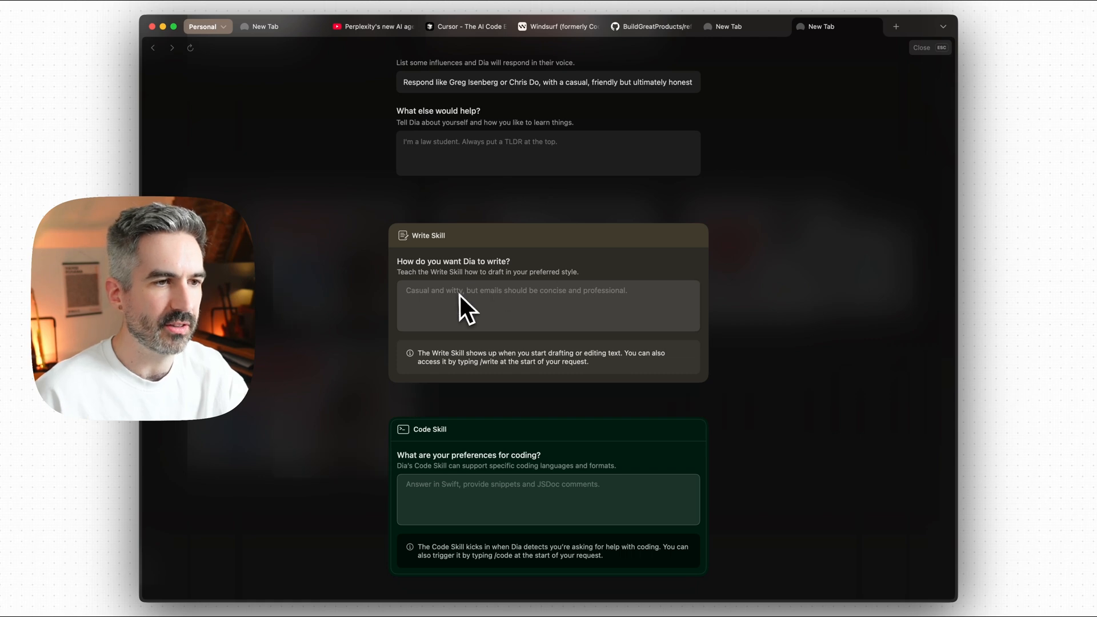
{"action": "scroll", "coordinate": [736, 278], "scroll_direction": "down", "scroll_amount": 1}
{"action": "scroll", "coordinate": [735, 278], "scroll_direction": "down", "scroll_amount": 2}
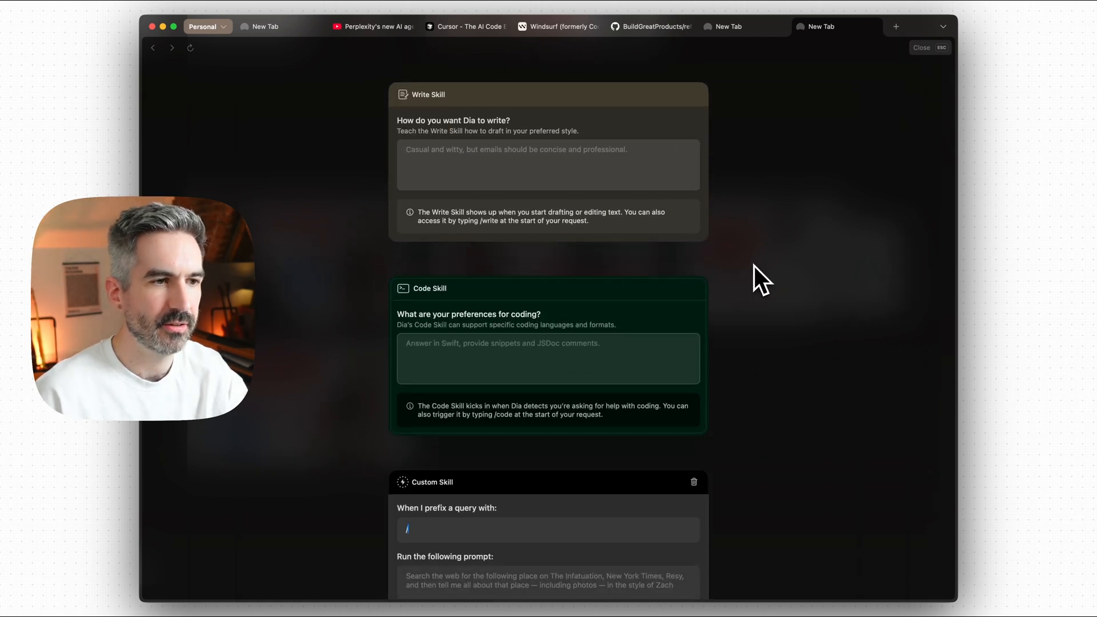
{"action": "scroll", "coordinate": [735, 278], "scroll_direction": "up", "scroll_amount": 2}
{"action": "scroll", "coordinate": [643, 274], "scroll_direction": "up", "scroll_amount": 1}
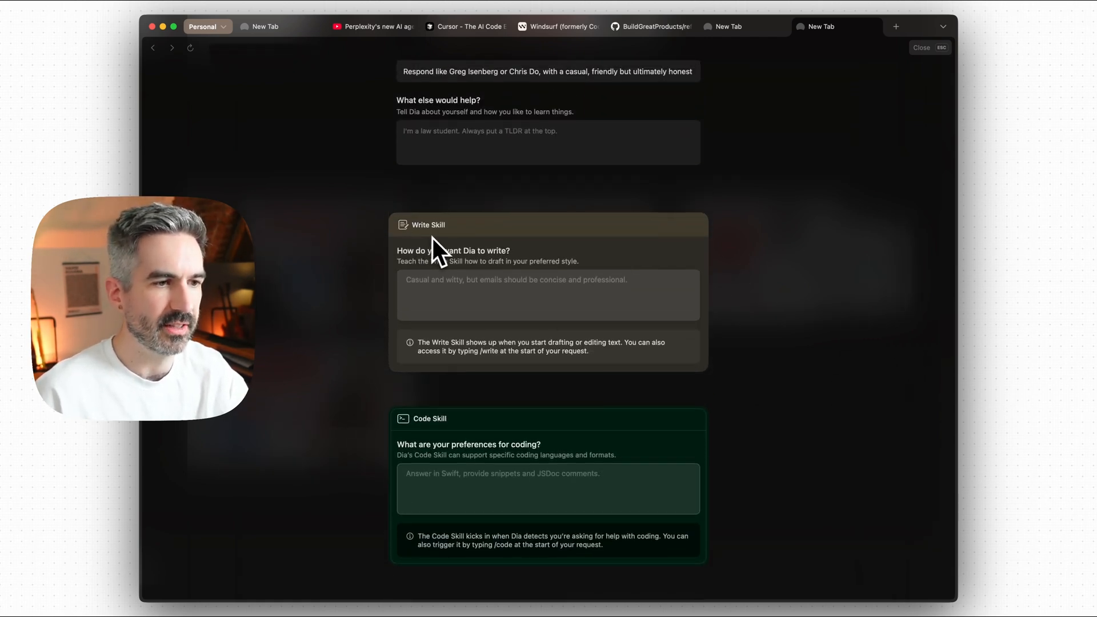
{"action": "scroll", "coordinate": [433, 237], "scroll_direction": "down", "scroll_amount": 3}
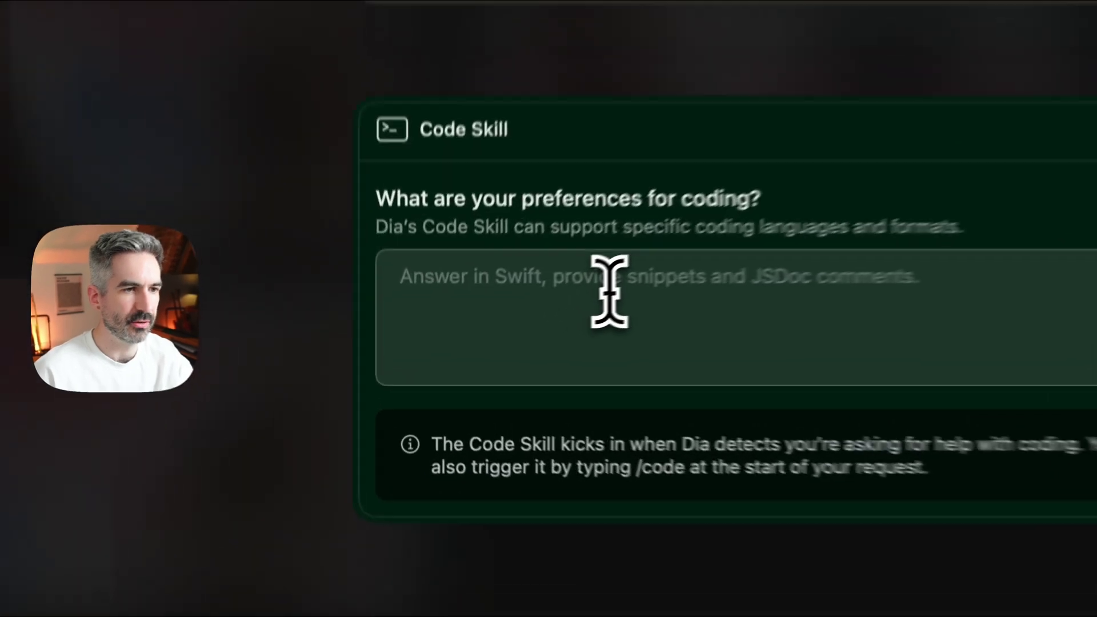
{"action": "left_click", "coordinate": [472, 339]}
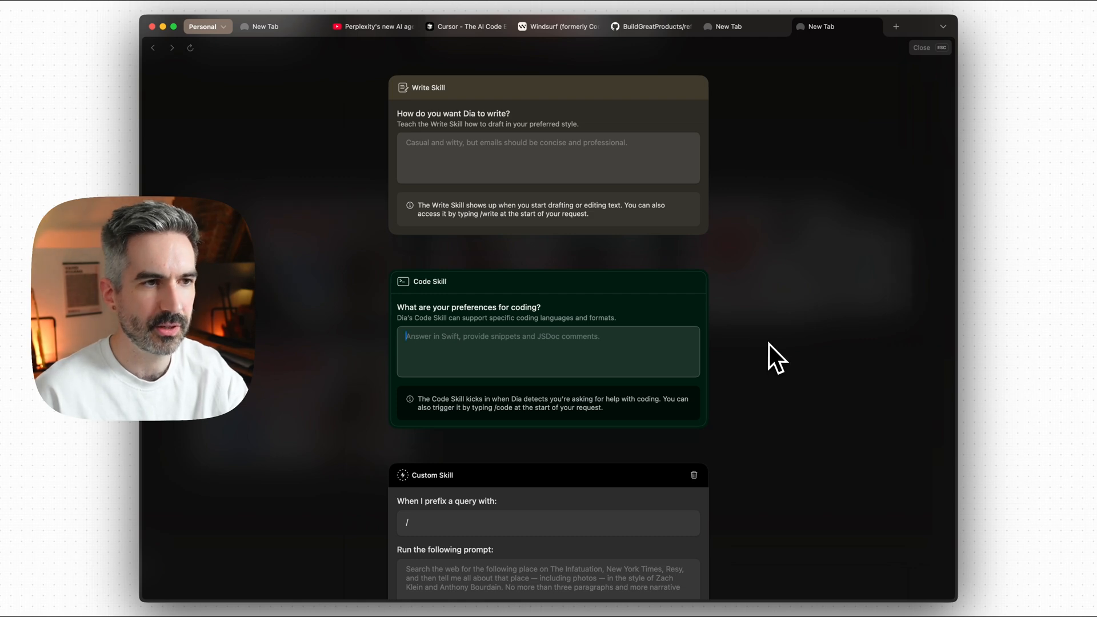
{"action": "scroll", "coordinate": [768, 344], "scroll_direction": "up", "scroll_amount": 3}
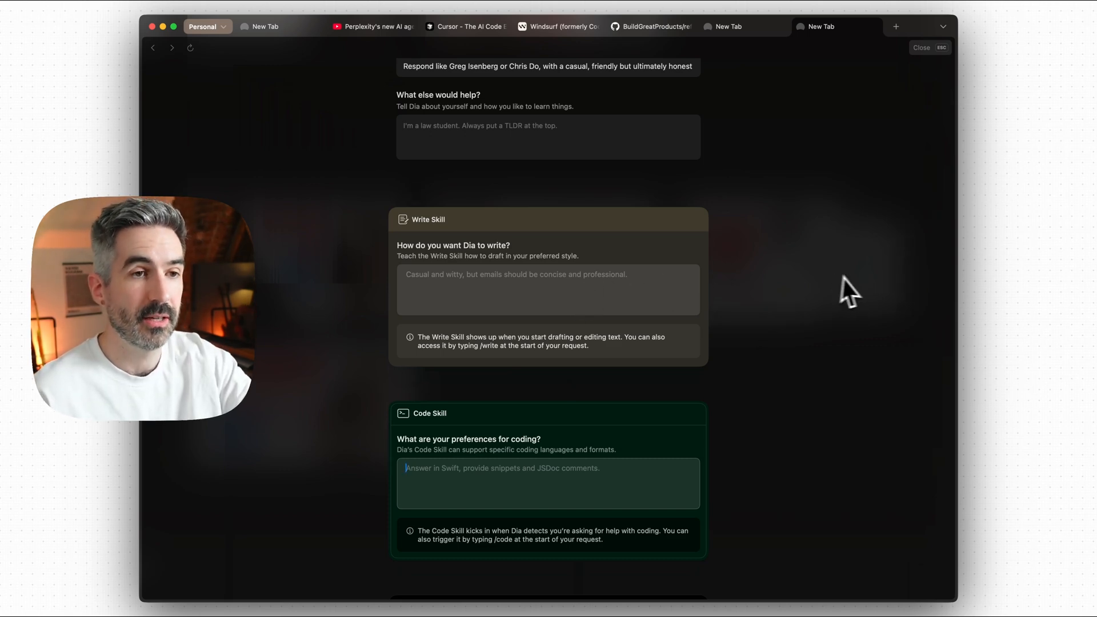
{"action": "scroll", "coordinate": [802, 284], "scroll_direction": "down", "scroll_amount": 1}
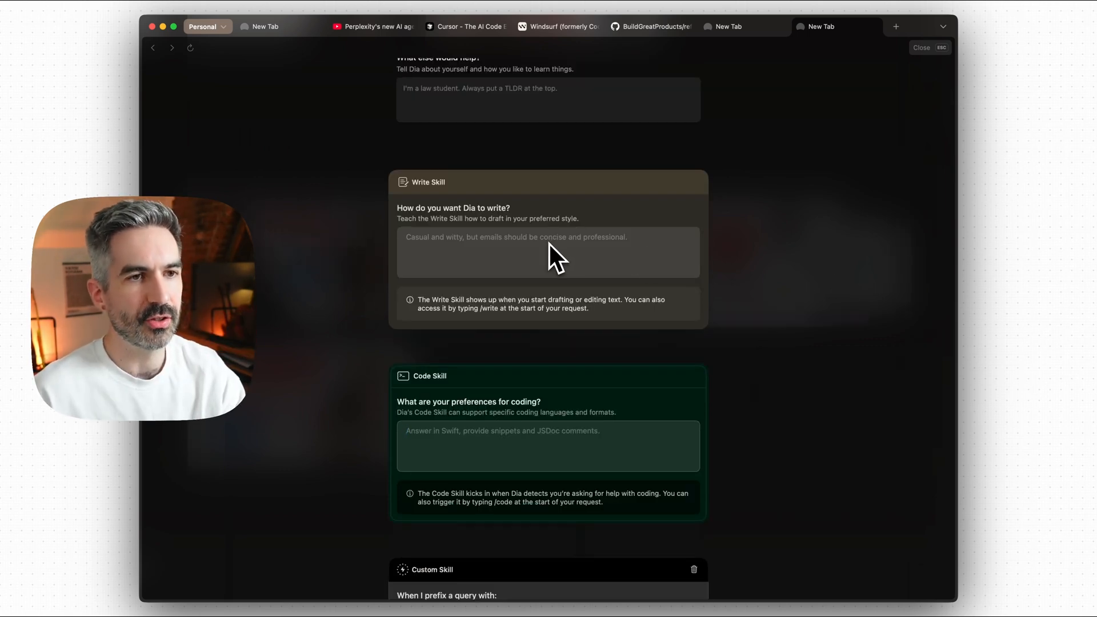
{"action": "scroll", "coordinate": [767, 245], "scroll_direction": "down", "scroll_amount": 5}
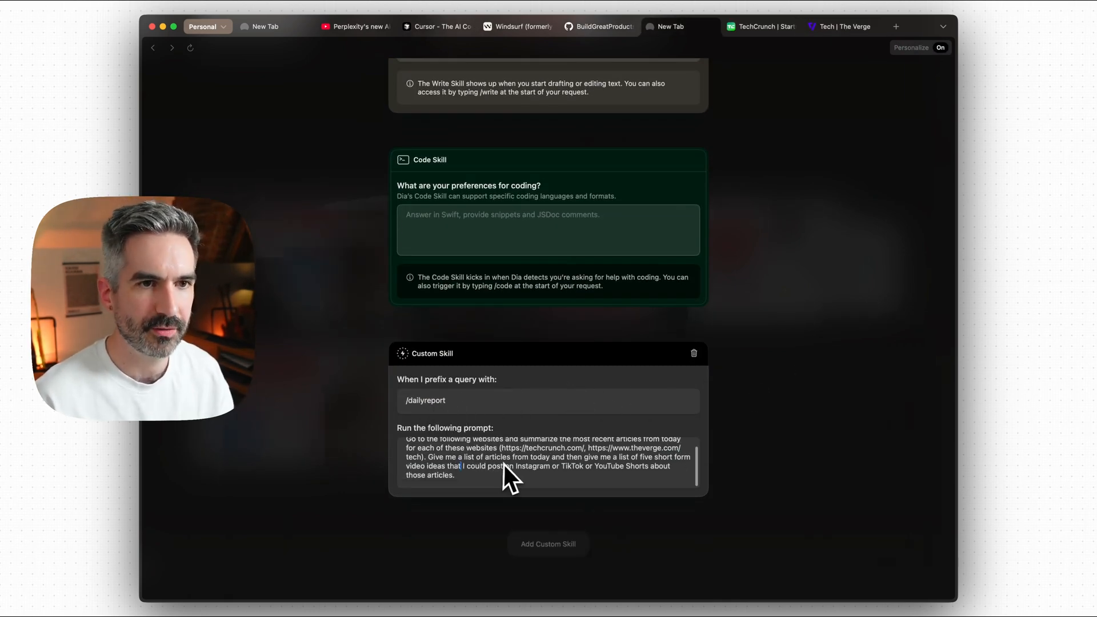
{"action": "scroll", "coordinate": [480, 464], "scroll_direction": "down", "scroll_amount": 1}
{"action": "scroll", "coordinate": [433, 458], "scroll_direction": "up", "scroll_amount": 1}
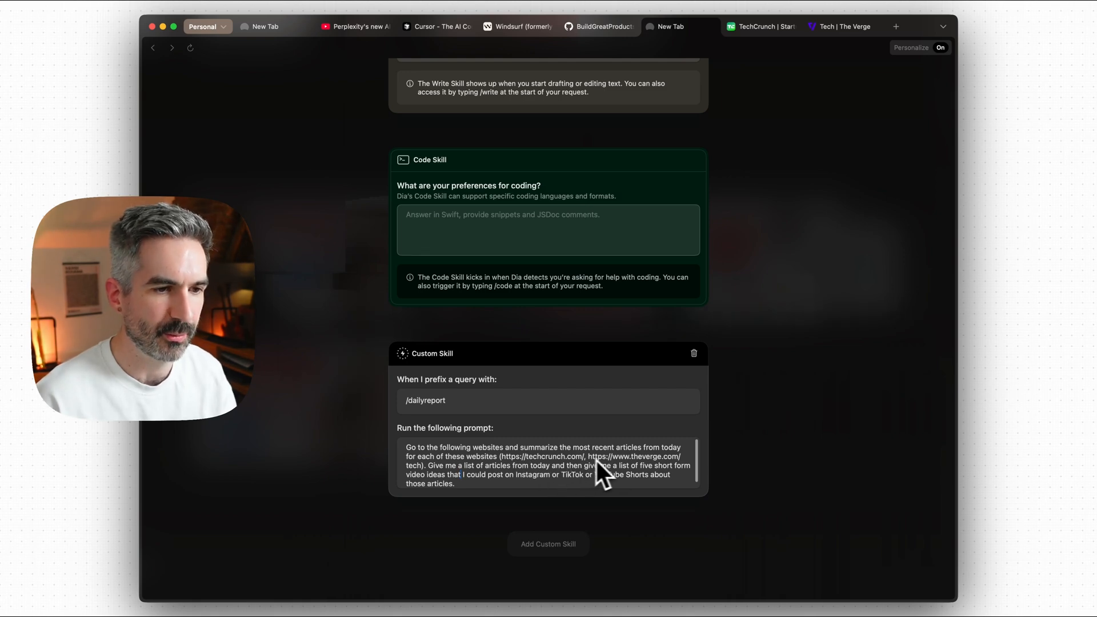
{"action": "scroll", "coordinate": [651, 411], "scroll_direction": "up", "scroll_amount": 1}
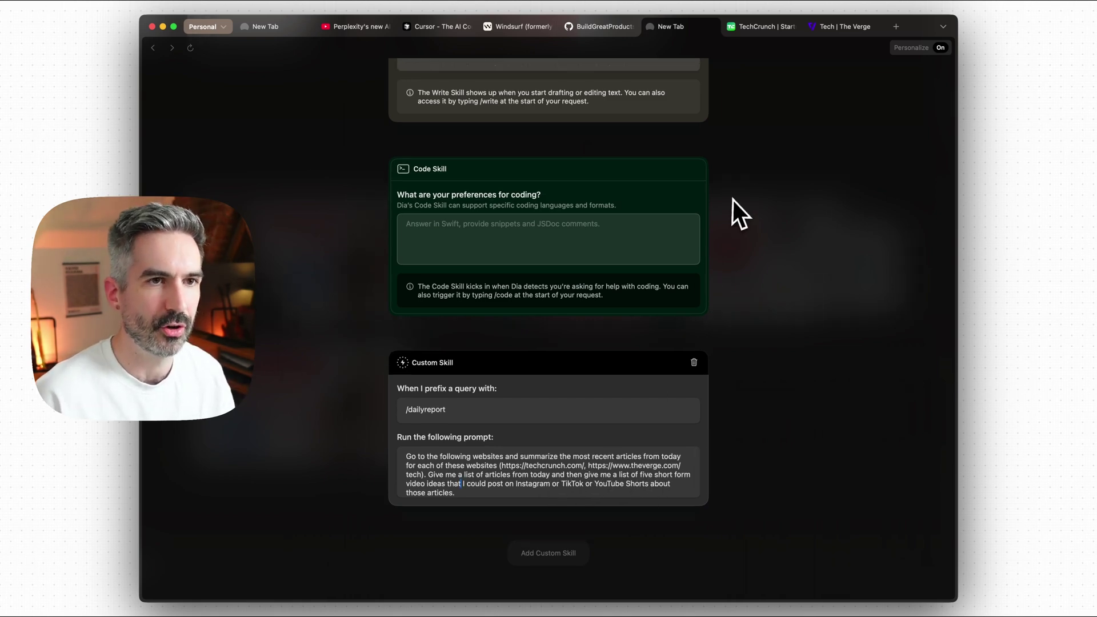
{"action": "left_click", "coordinate": [769, 26]}
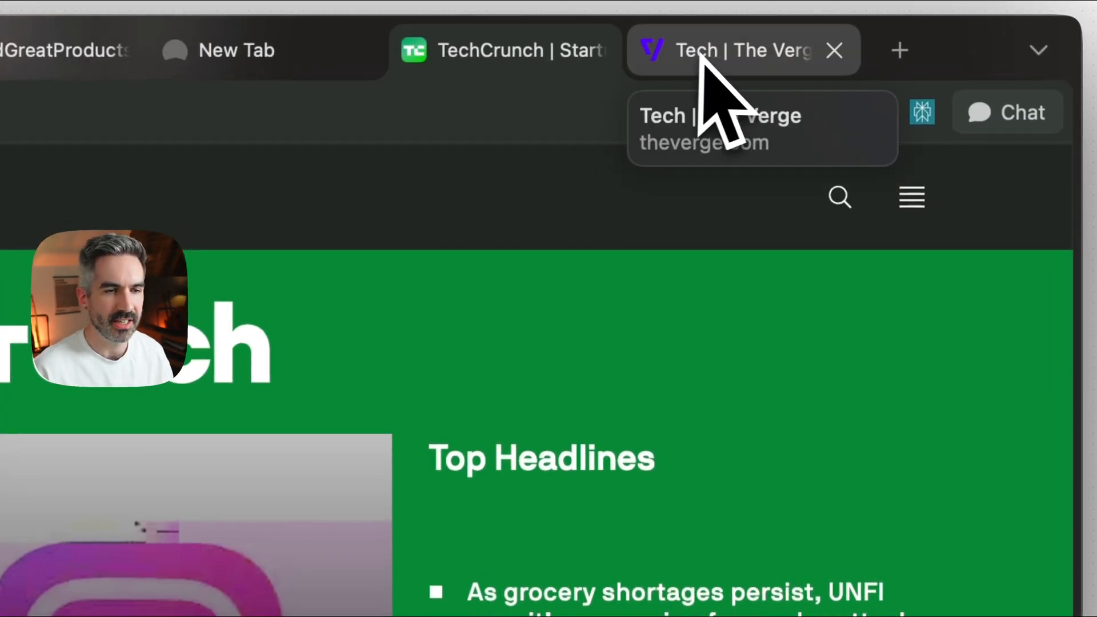
{"action": "left_click", "coordinate": [716, 51]}
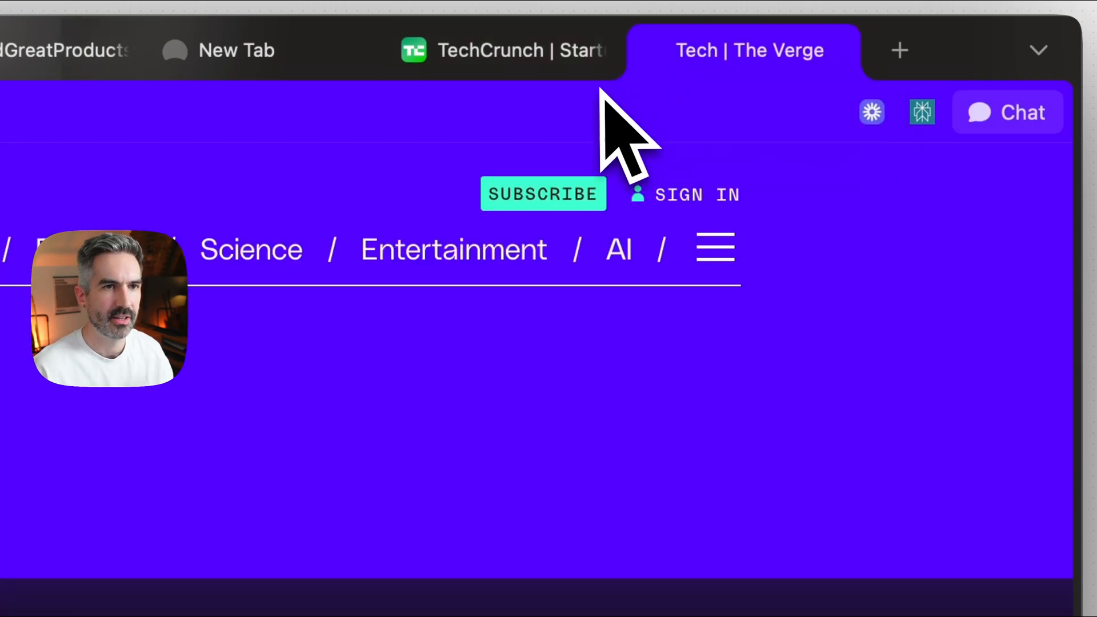
{"action": "left_click", "coordinate": [497, 51]}
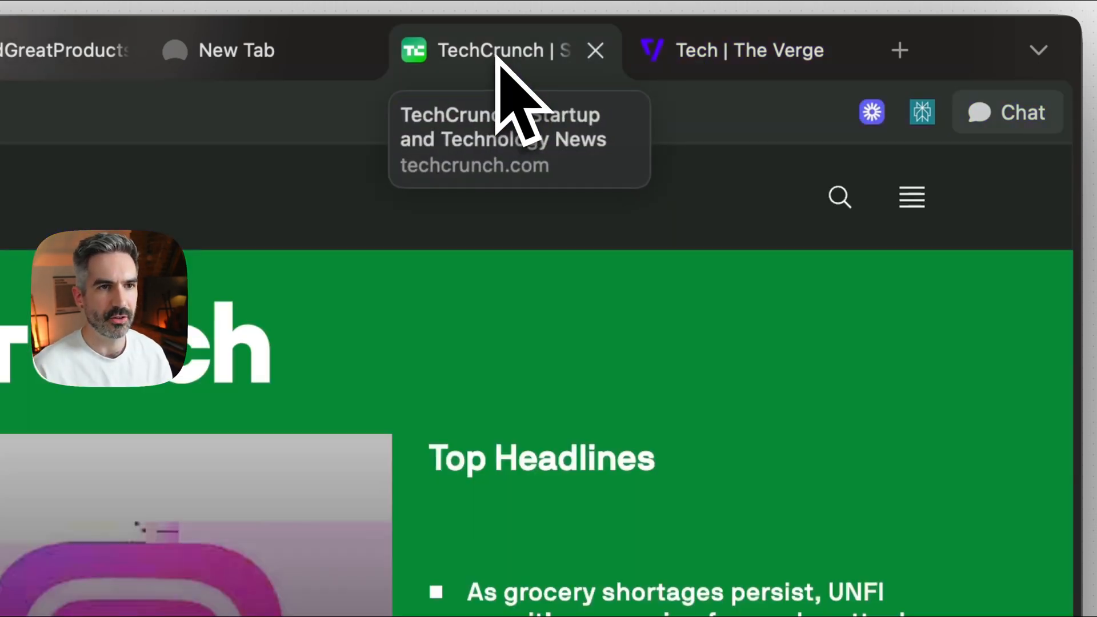
{"action": "left_click", "coordinate": [236, 50]}
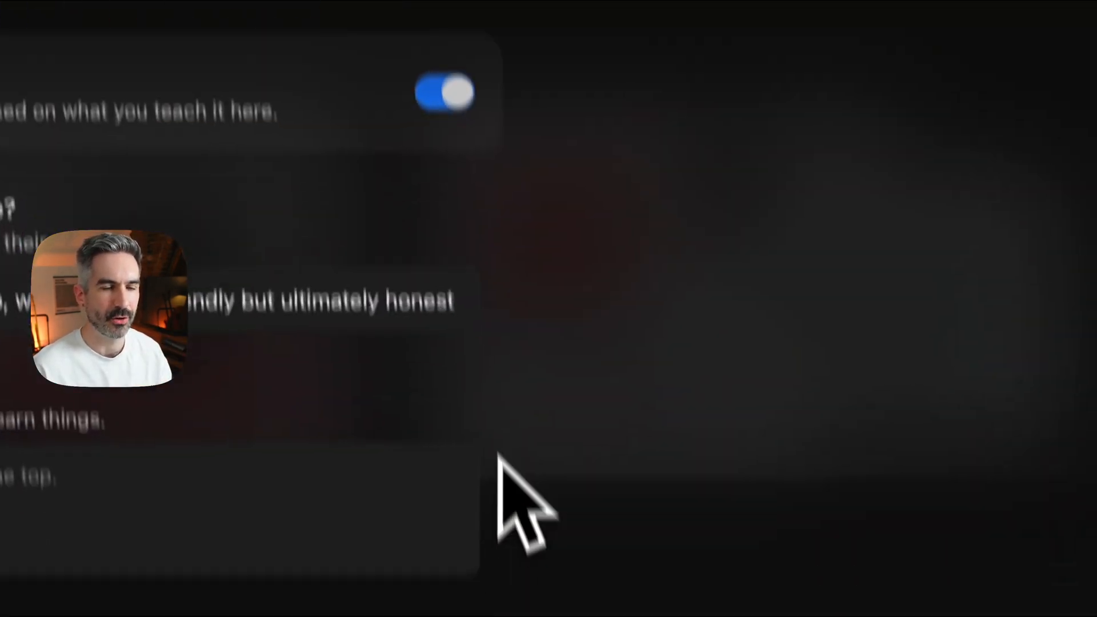
{"action": "scroll", "coordinate": [501, 463], "scroll_direction": "down", "scroll_amount": 5}
{"action": "scroll", "coordinate": [514, 454], "scroll_direction": "down", "scroll_amount": 5}
{"action": "scroll", "coordinate": [549, 429], "scroll_direction": "down", "scroll_amount": 4}
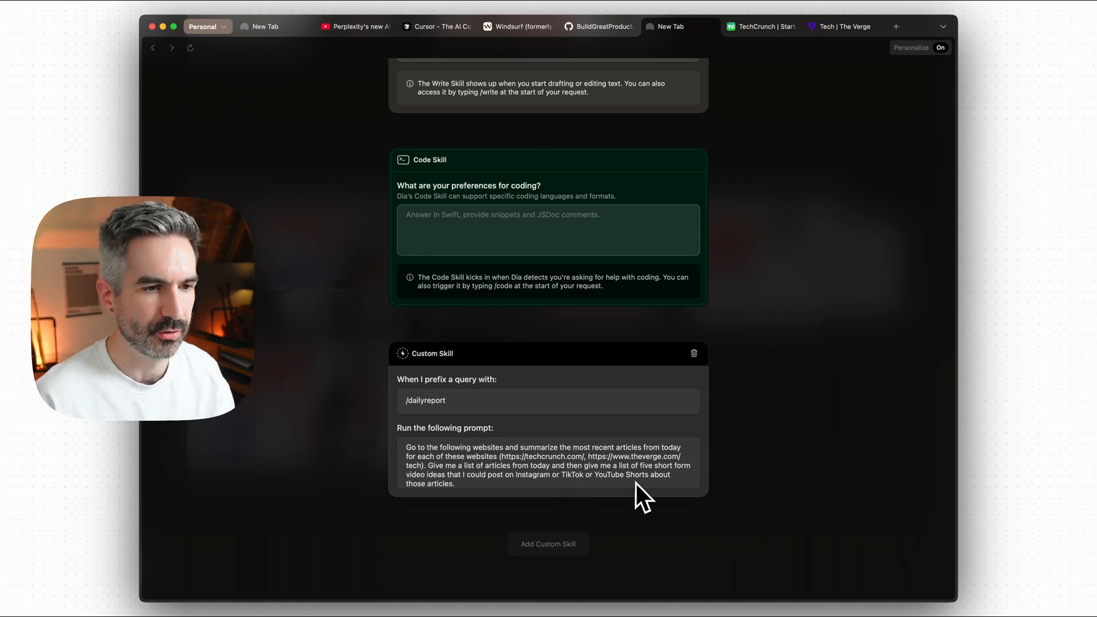
{"action": "scroll", "coordinate": [542, 480], "scroll_direction": "down", "scroll_amount": 1}
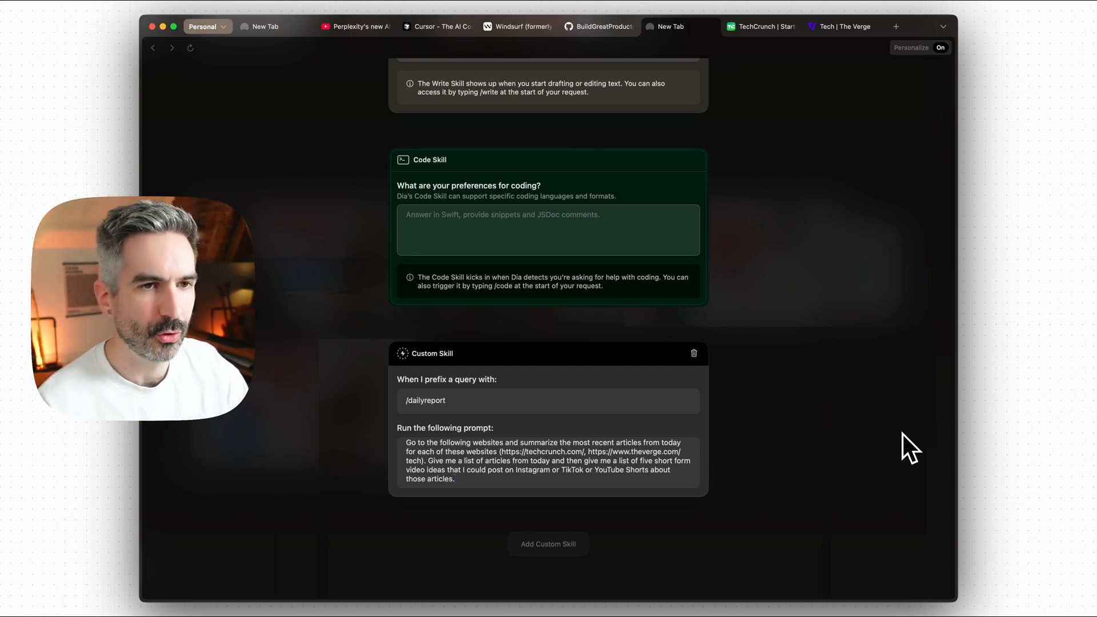
{"action": "scroll", "coordinate": [513, 470], "scroll_direction": "down", "scroll_amount": 1}
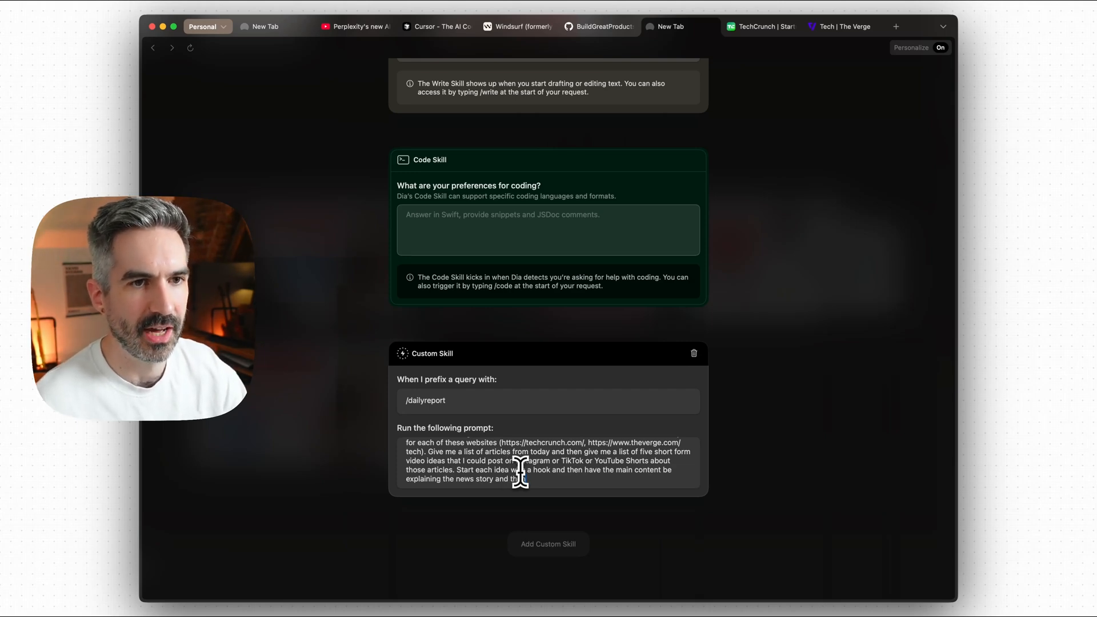
{"action": "scroll", "coordinate": [523, 470], "scroll_direction": "down", "scroll_amount": 1}
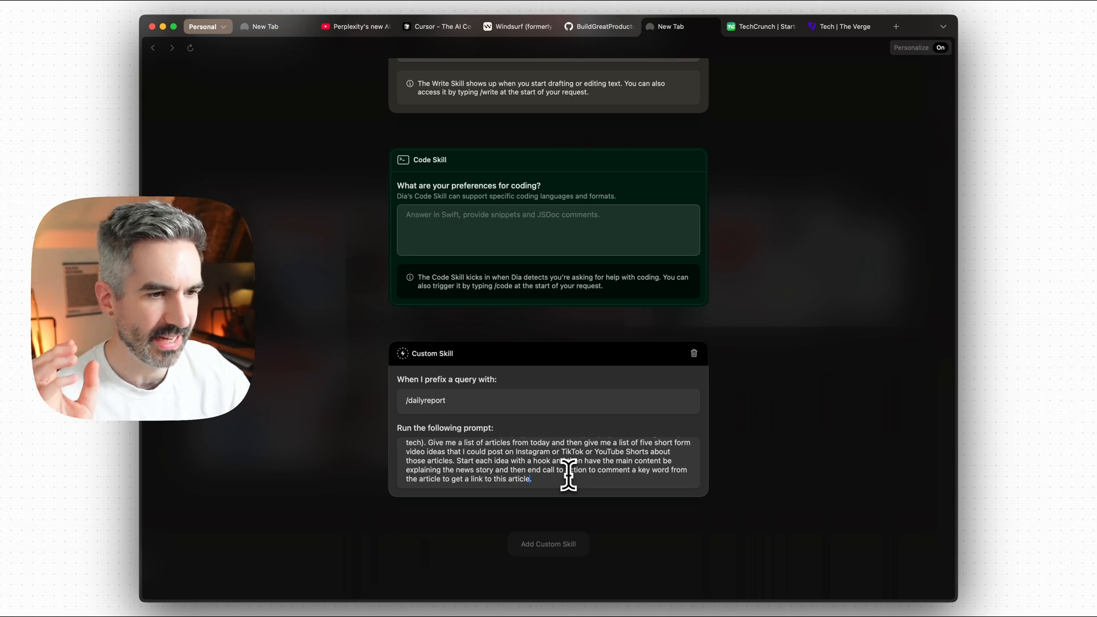
Insert 'with a' before 'call to action' in the /dailyreport prompt
{"action": "left_click", "coordinate": [541, 470]}
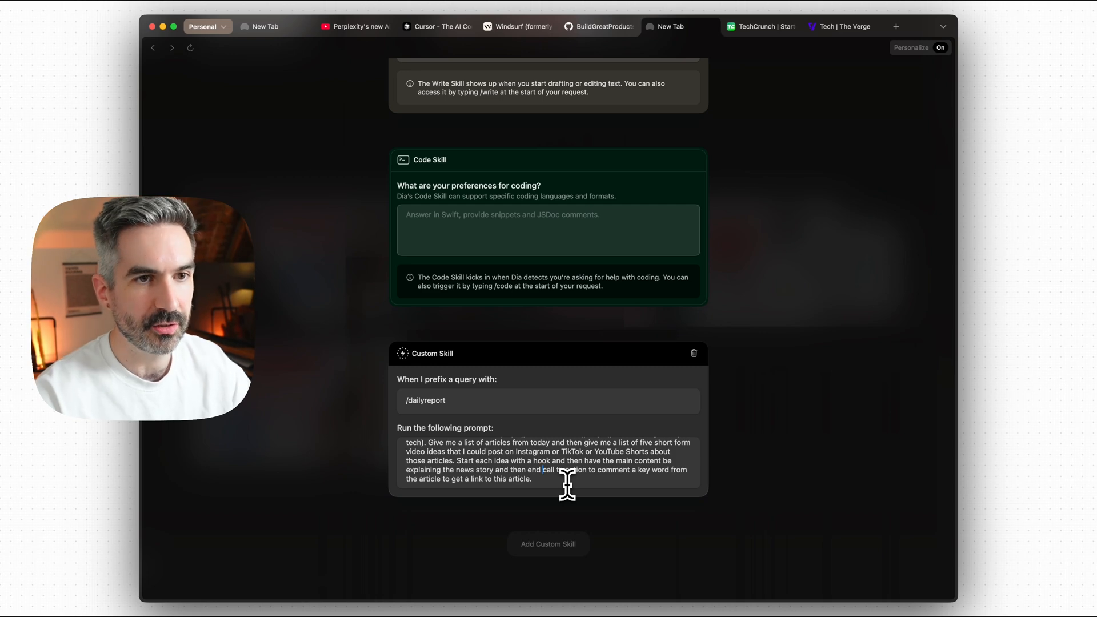
{"action": "type", "text": "with a"}
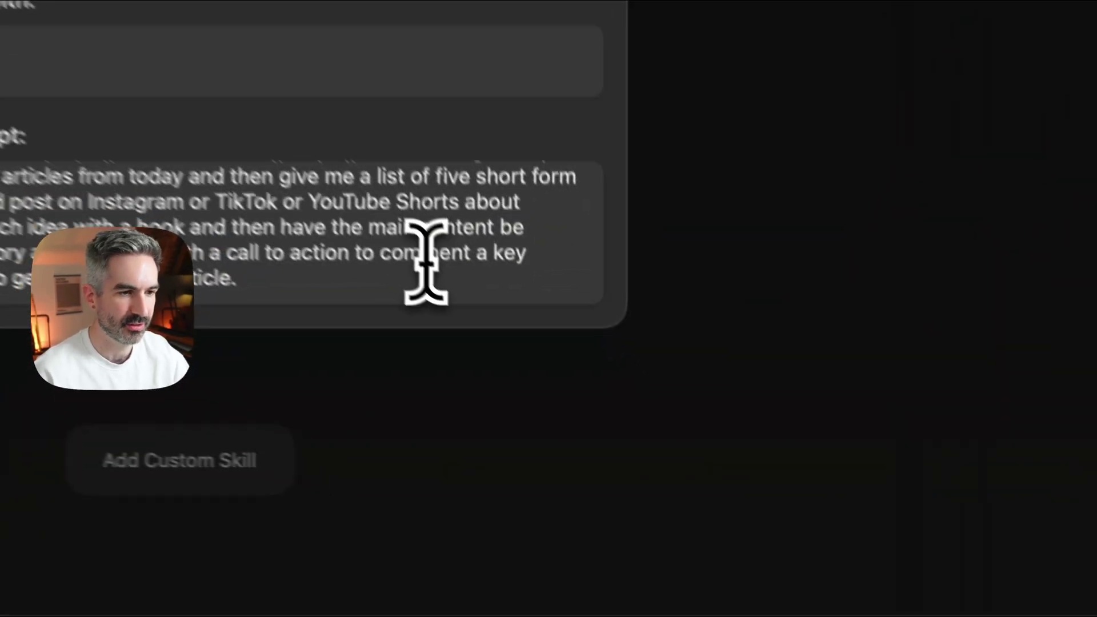
{"action": "scroll", "coordinate": [581, 456], "scroll_direction": "up", "scroll_amount": 5}
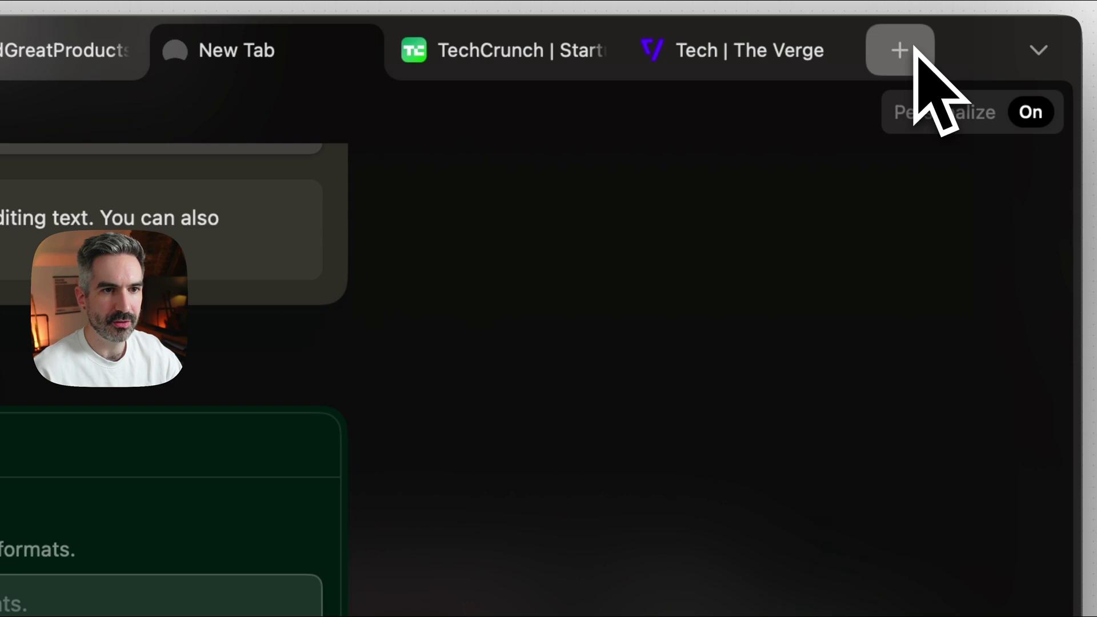
In a fresh tab, complete /dail to the /dailyreport skill command
{"action": "left_click", "coordinate": [899, 52]}
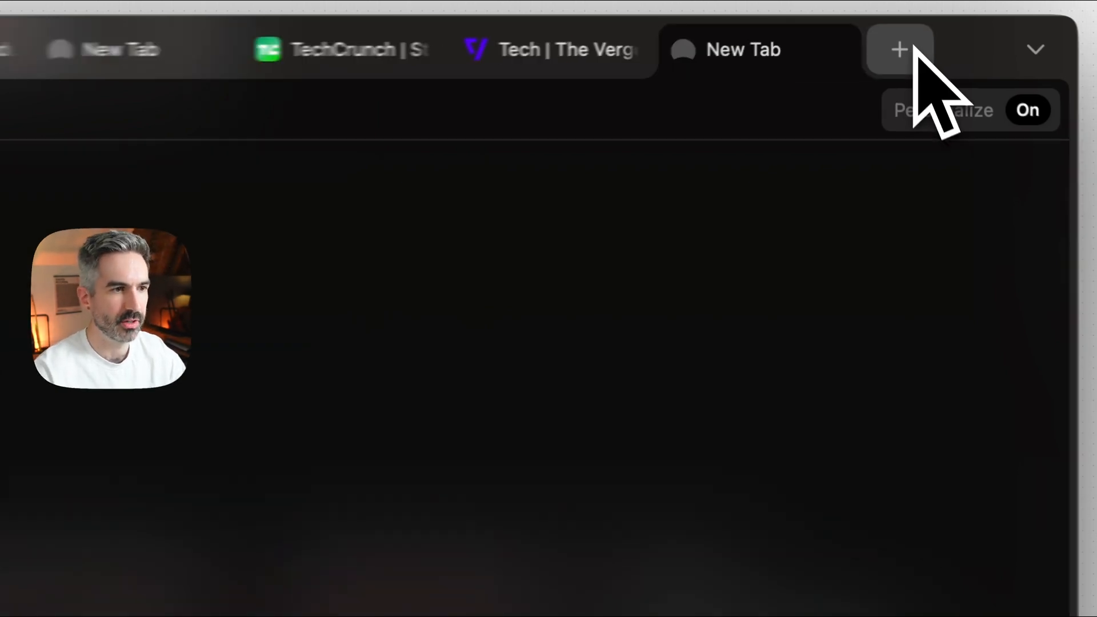
{"action": "type", "text": "/dail"}
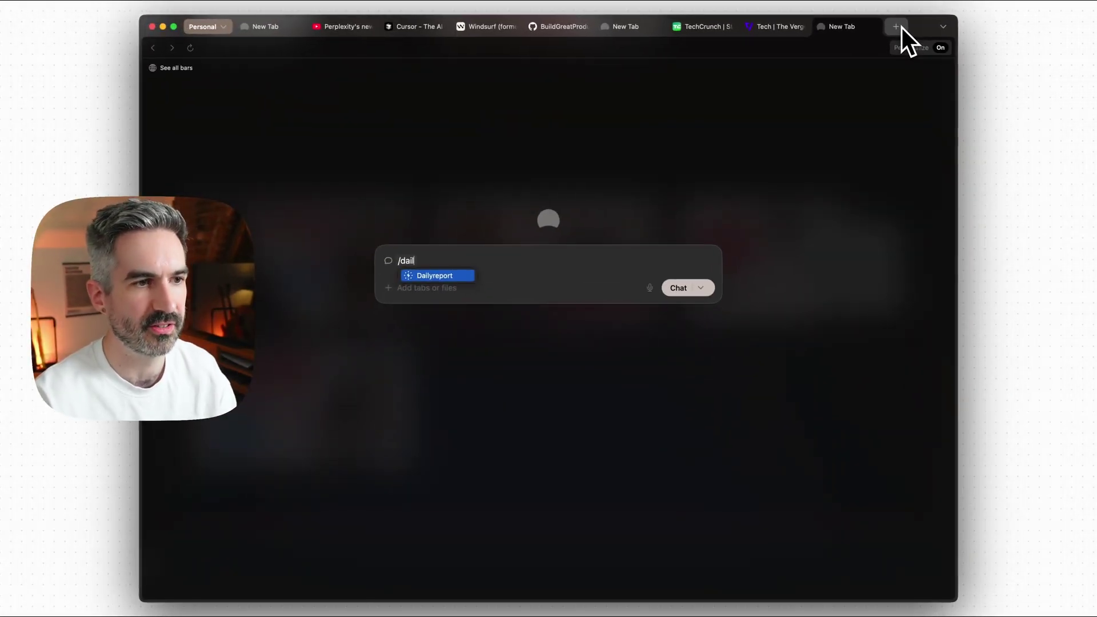
{"action": "key", "text": "Tab"}
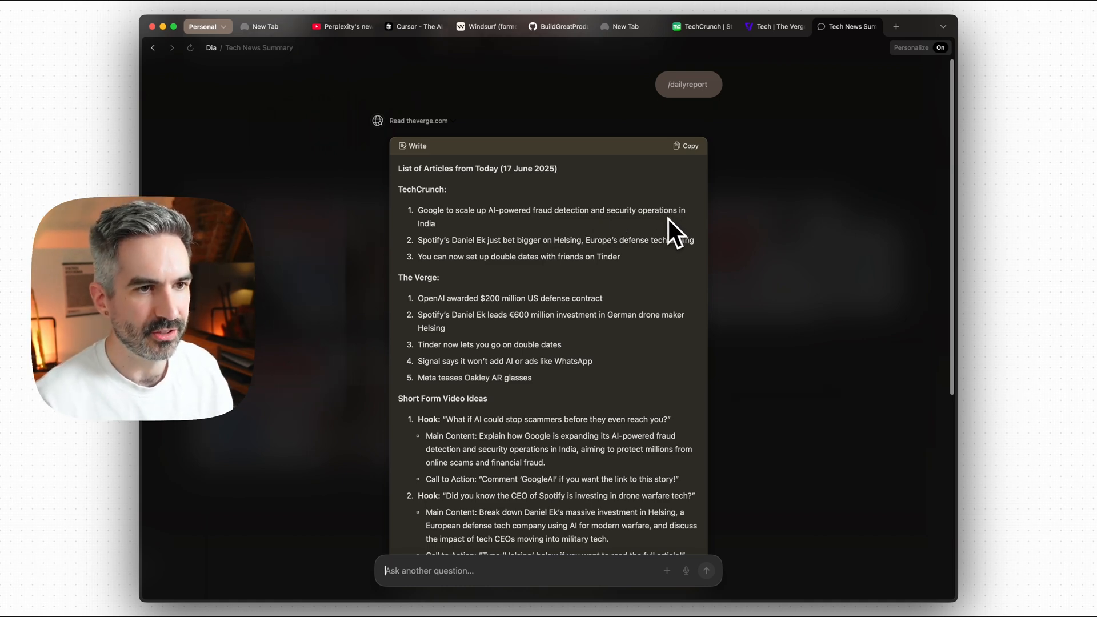
{"action": "scroll", "coordinate": [549, 249], "scroll_direction": "down", "scroll_amount": 2}
{"action": "scroll", "coordinate": [514, 223], "scroll_direction": "down", "scroll_amount": 1}
{"action": "scroll", "coordinate": [548, 211], "scroll_direction": "down", "scroll_amount": 1}
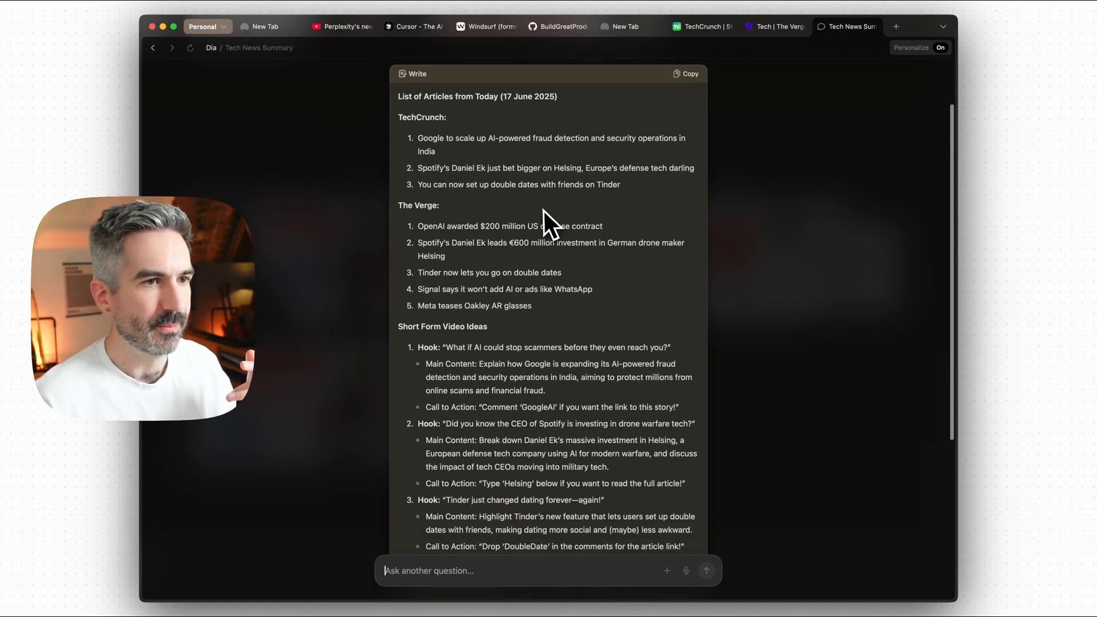
{"action": "scroll", "coordinate": [514, 201], "scroll_direction": "down", "scroll_amount": 1}
{"action": "scroll", "coordinate": [551, 210], "scroll_direction": "down", "scroll_amount": 1}
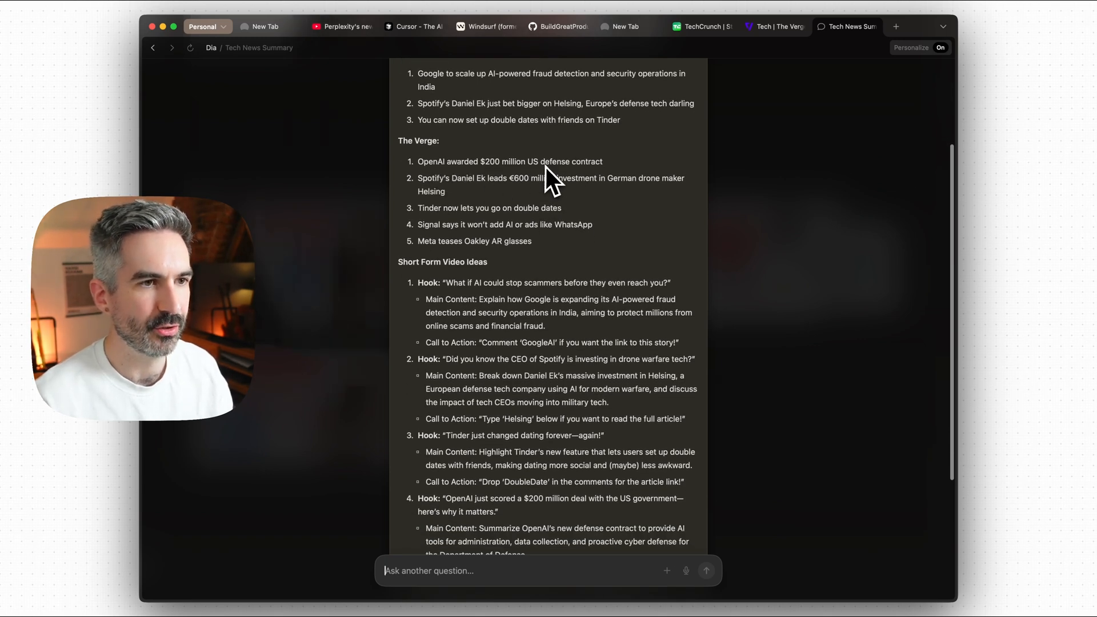
{"action": "scroll", "coordinate": [626, 187], "scroll_direction": "down", "scroll_amount": 2}
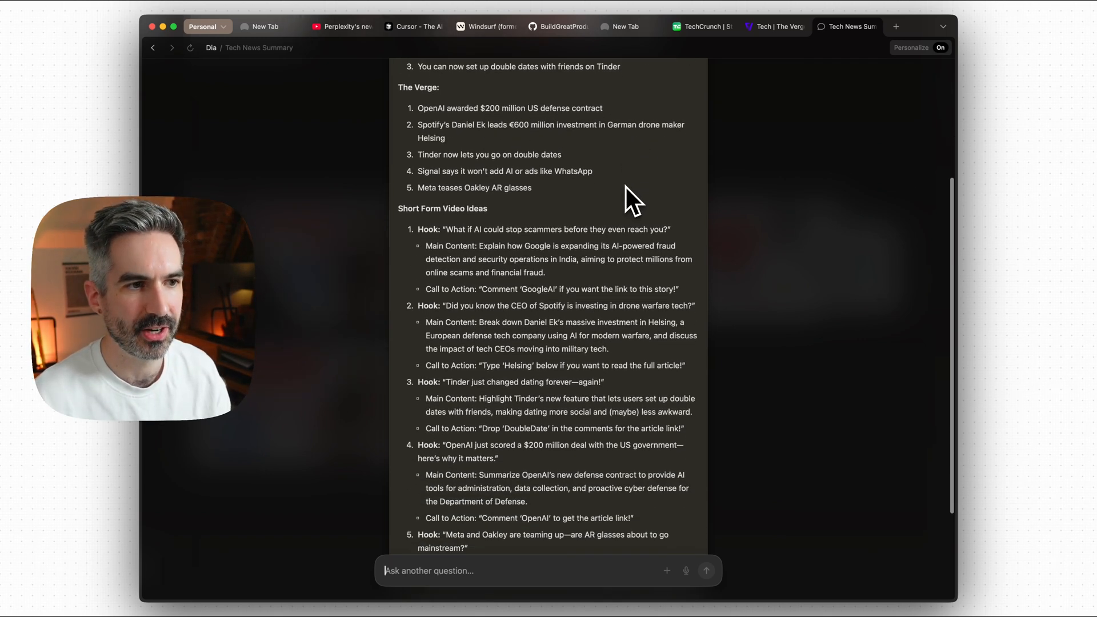
{"action": "scroll", "coordinate": [626, 187], "scroll_direction": "down", "scroll_amount": 2}
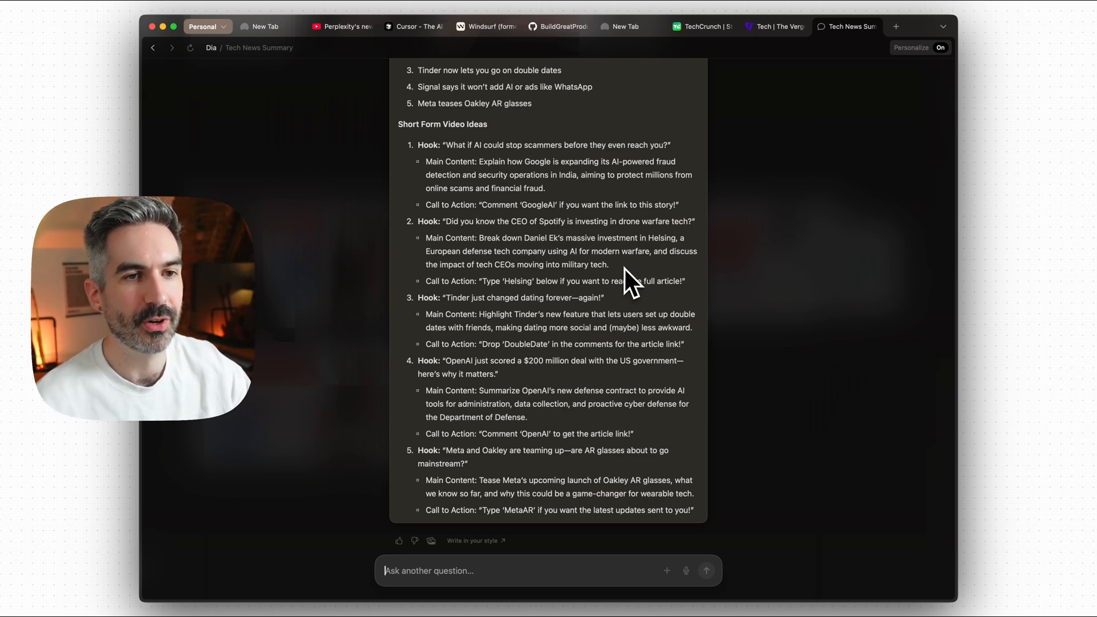
{"action": "scroll", "coordinate": [587, 237], "scroll_direction": "up", "scroll_amount": 3}
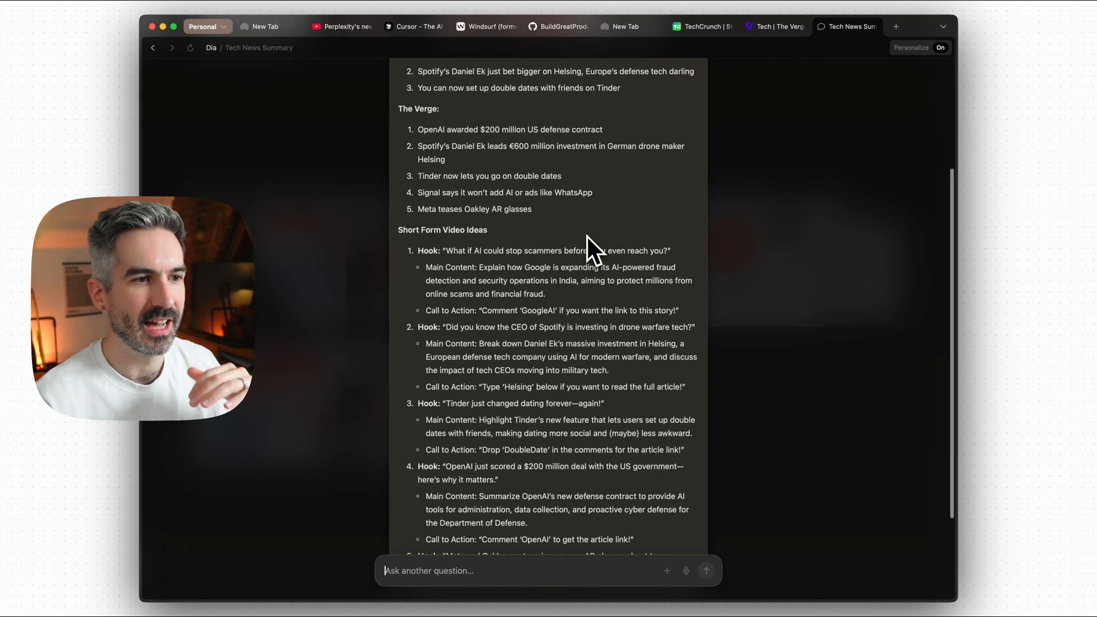
{"action": "scroll", "coordinate": [587, 238], "scroll_direction": "up", "scroll_amount": 3}
{"action": "scroll", "coordinate": [587, 238], "scroll_direction": "up", "scroll_amount": 3}
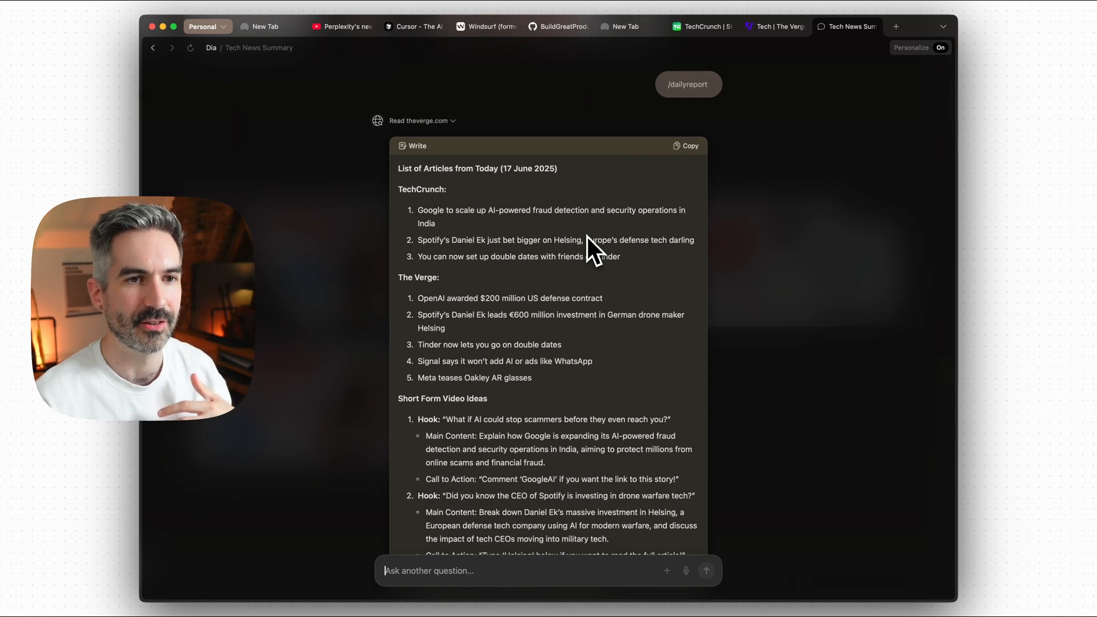
{"action": "scroll", "coordinate": [607, 244], "scroll_direction": "down", "scroll_amount": 3}
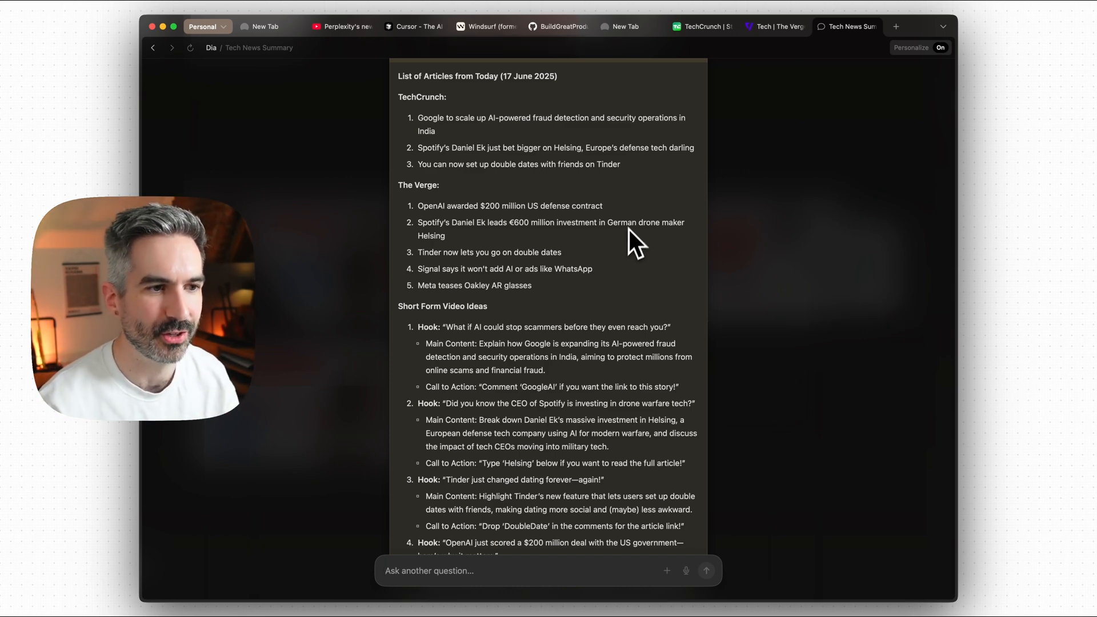
{"action": "scroll", "coordinate": [608, 233], "scroll_direction": "down", "scroll_amount": 3}
{"action": "scroll", "coordinate": [609, 234], "scroll_direction": "down", "scroll_amount": 3}
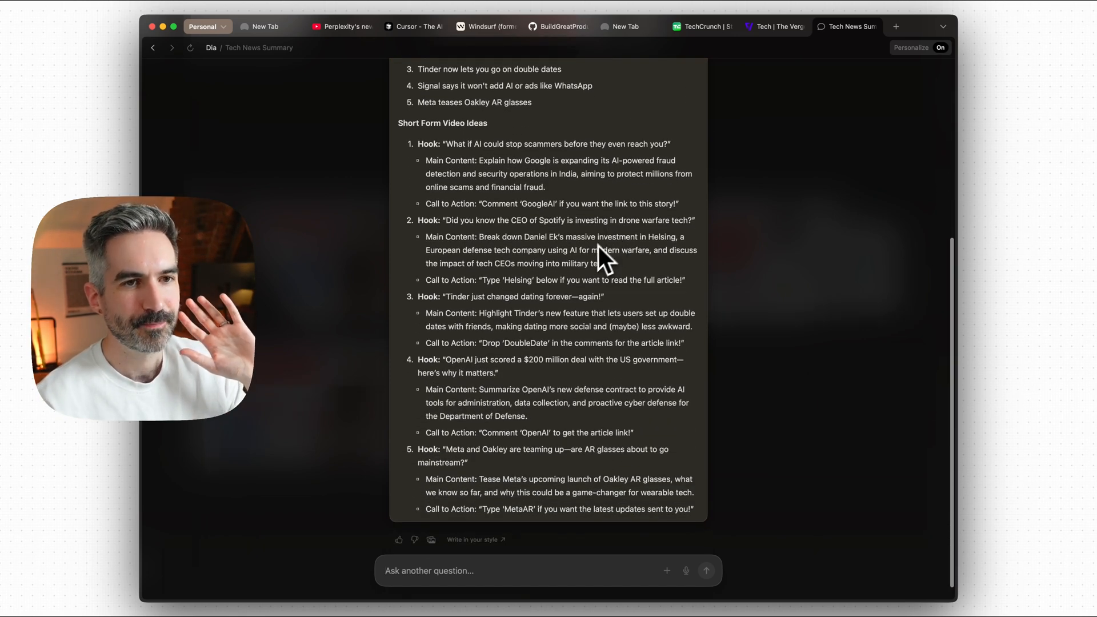
{"action": "scroll", "coordinate": [598, 246], "scroll_direction": "up", "scroll_amount": 1}
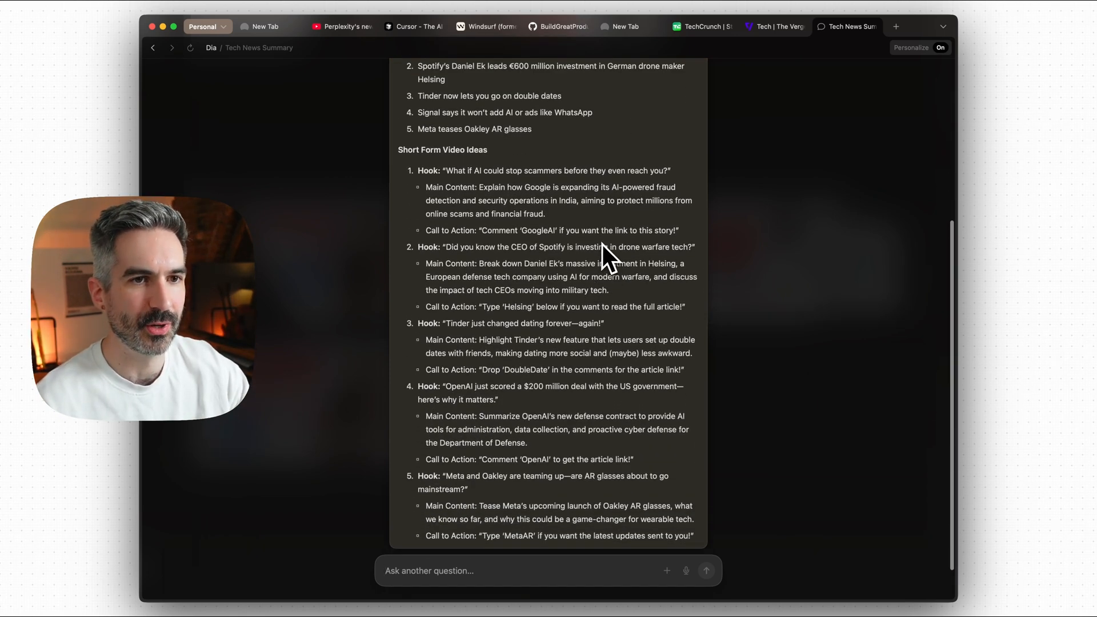
{"action": "scroll", "coordinate": [603, 243], "scroll_direction": "up", "scroll_amount": 2}
{"action": "scroll", "coordinate": [601, 244], "scroll_direction": "up", "scroll_amount": 1}
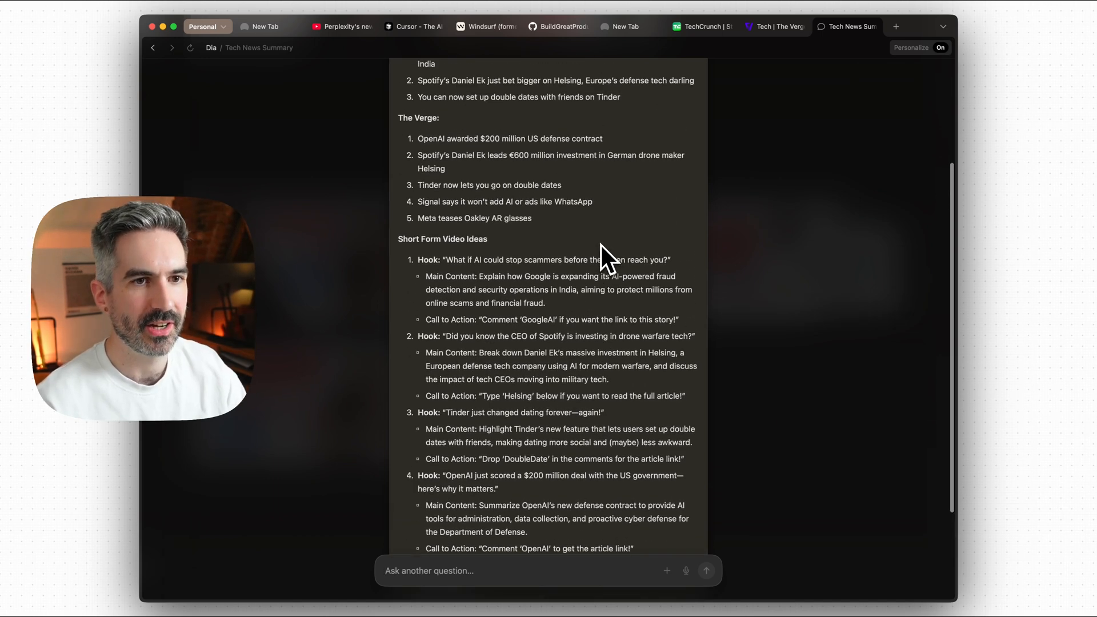
{"action": "scroll", "coordinate": [601, 245], "scroll_direction": "up", "scroll_amount": 4}
{"action": "scroll", "coordinate": [602, 245], "scroll_direction": "up", "scroll_amount": 2}
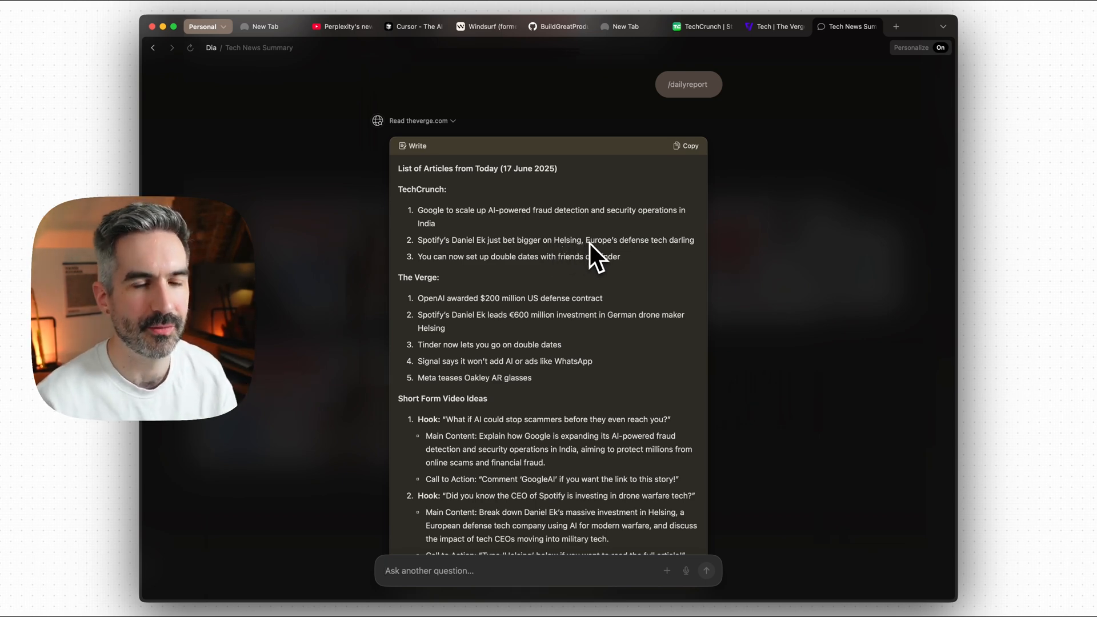
{"action": "scroll", "coordinate": [590, 243], "scroll_direction": "down", "scroll_amount": 2}
{"action": "scroll", "coordinate": [591, 239], "scroll_direction": "down", "scroll_amount": 1}
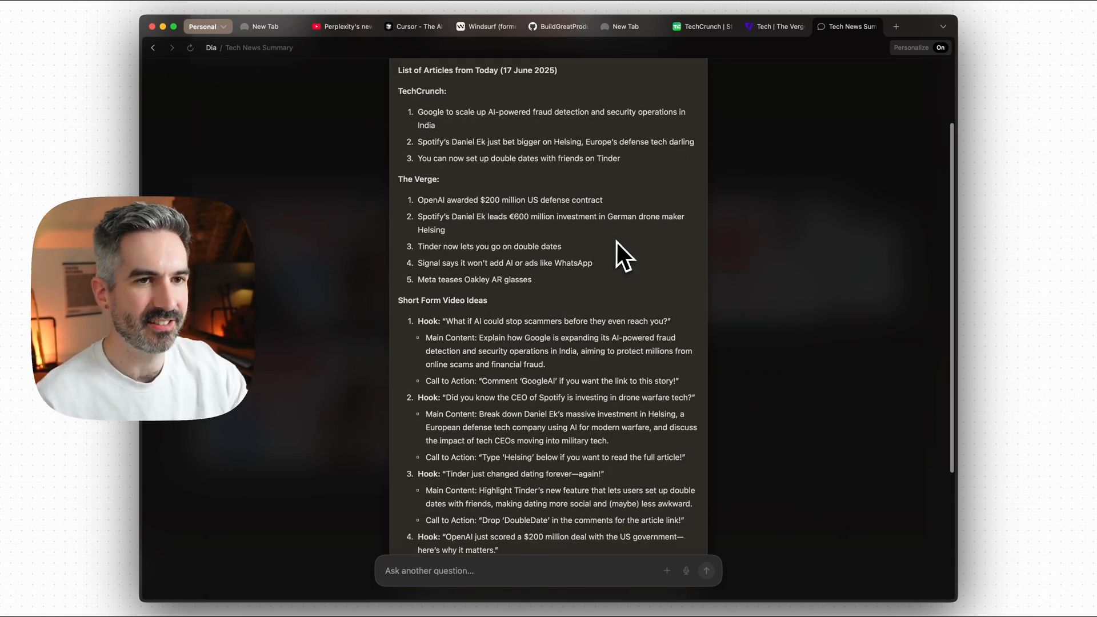
{"action": "scroll", "coordinate": [625, 232], "scroll_direction": "down", "scroll_amount": 2}
{"action": "scroll", "coordinate": [624, 233], "scroll_direction": "down", "scroll_amount": 2}
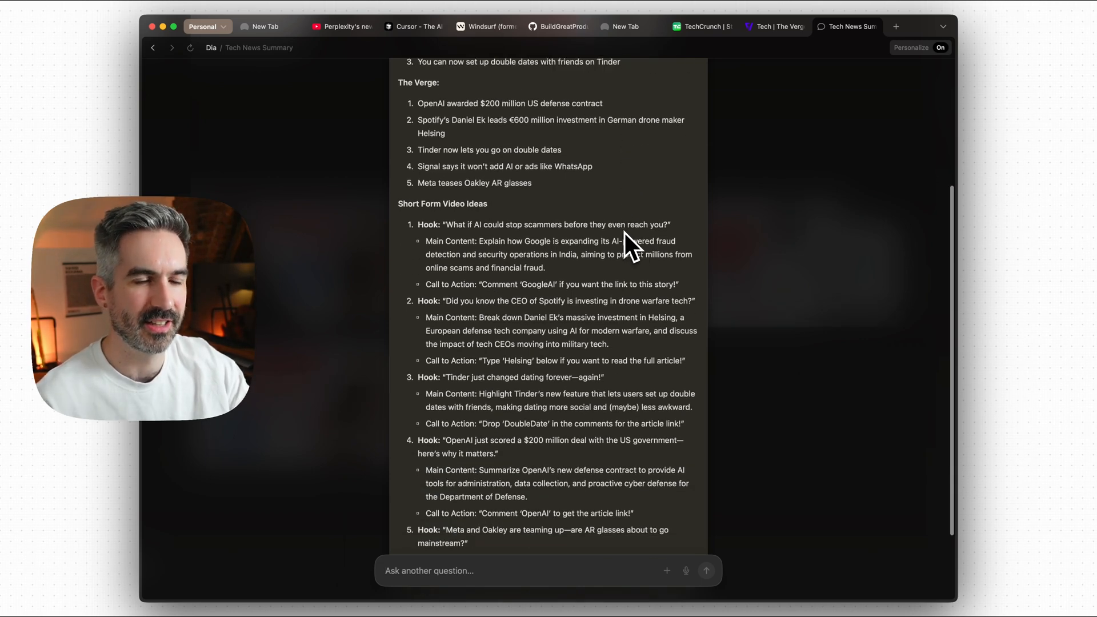
{"action": "scroll", "coordinate": [625, 232], "scroll_direction": "down", "scroll_amount": 2}
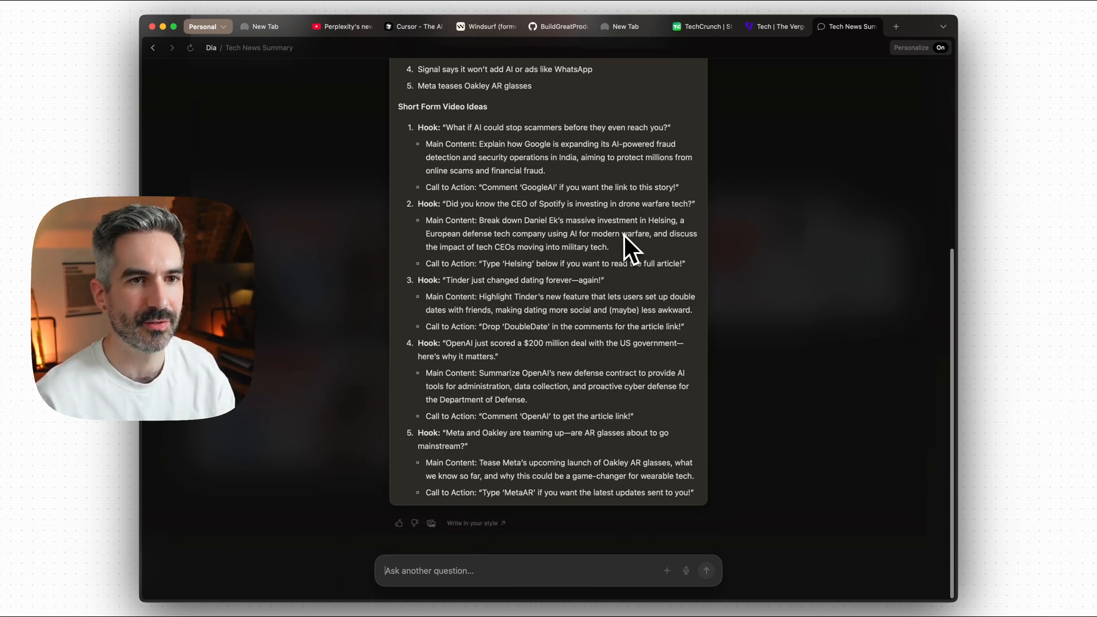
{"action": "scroll", "coordinate": [624, 235], "scroll_direction": "up", "scroll_amount": 3}
{"action": "scroll", "coordinate": [625, 236], "scroll_direction": "up", "scroll_amount": 3}
{"action": "scroll", "coordinate": [630, 236], "scroll_direction": "up", "scroll_amount": 3}
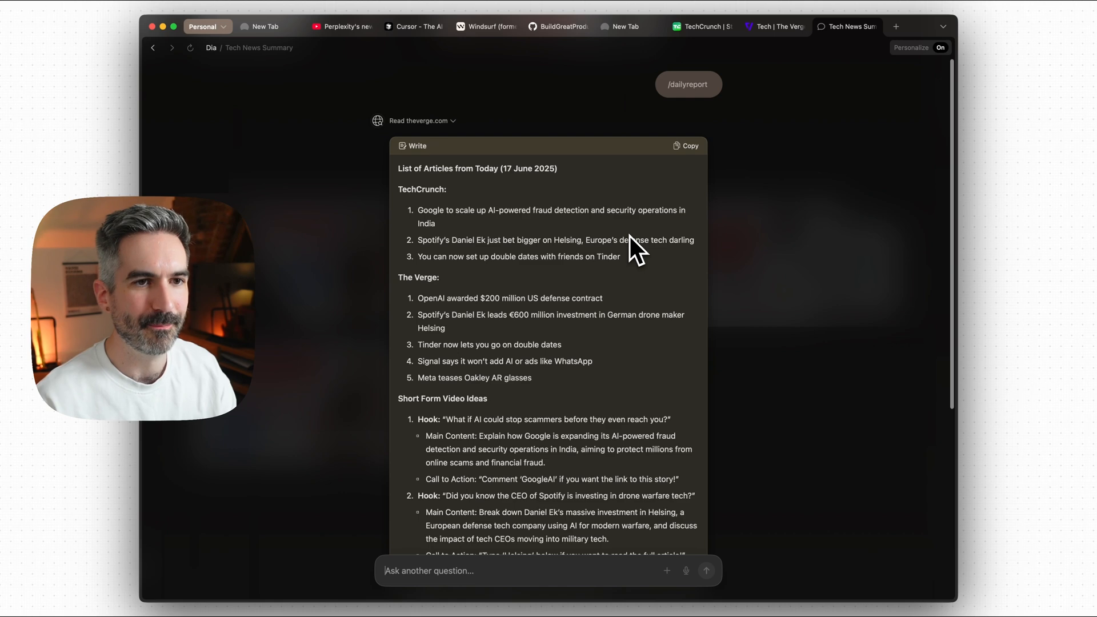